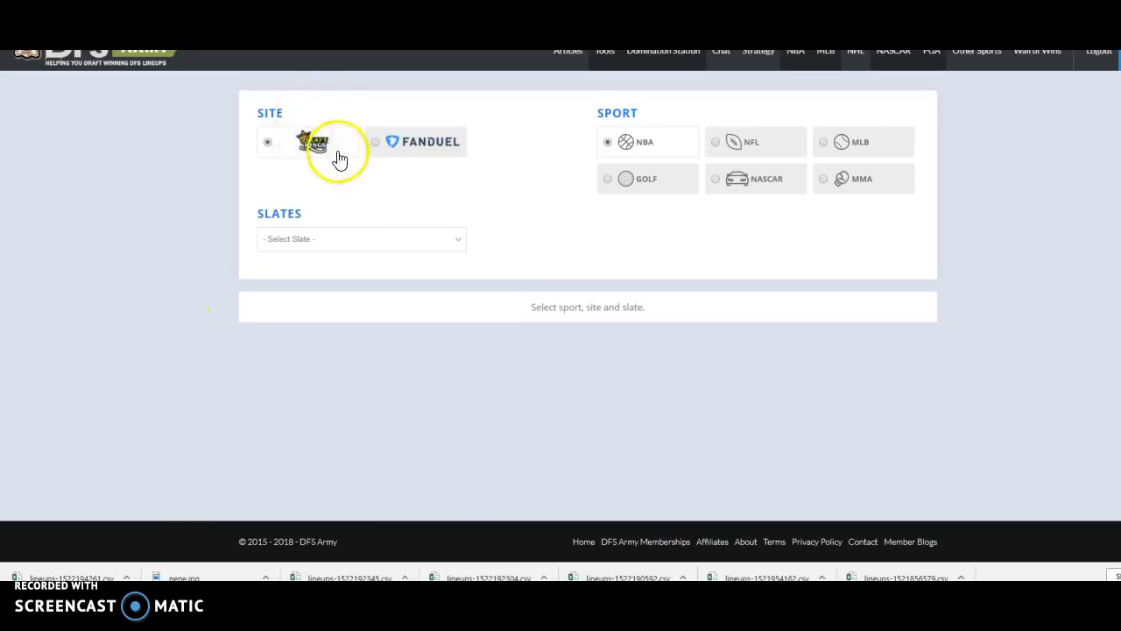
Select FanDuel as the site, MLB as the sport, and the Opening Day Main slate for 2018-03-29.
left_click(419, 140)
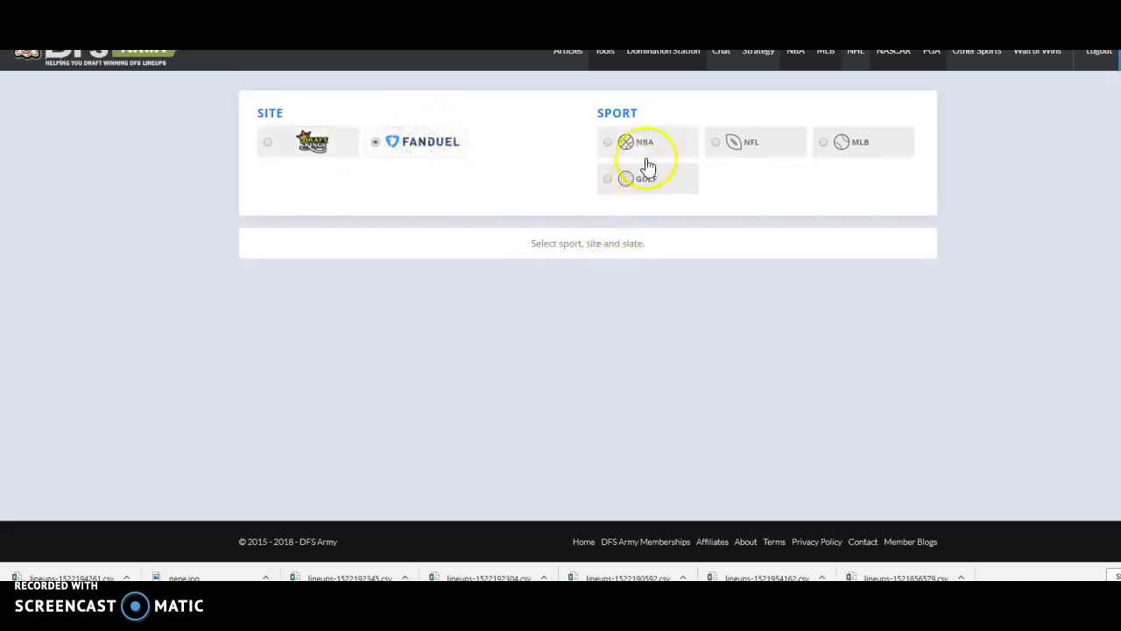
left_click(881, 144)
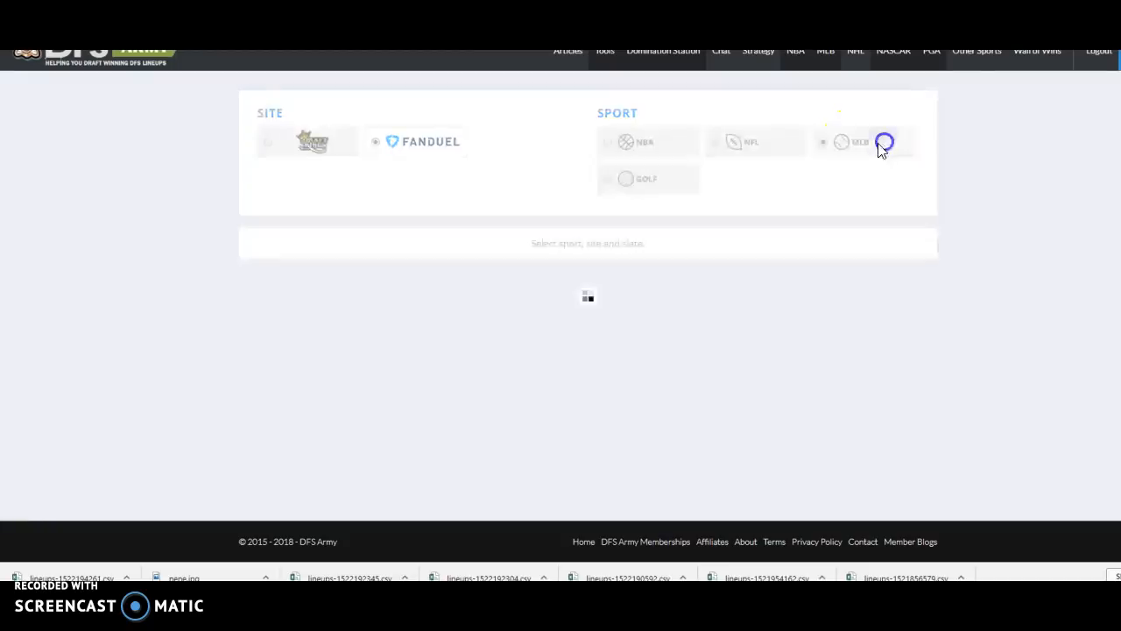
left_click(403, 245)
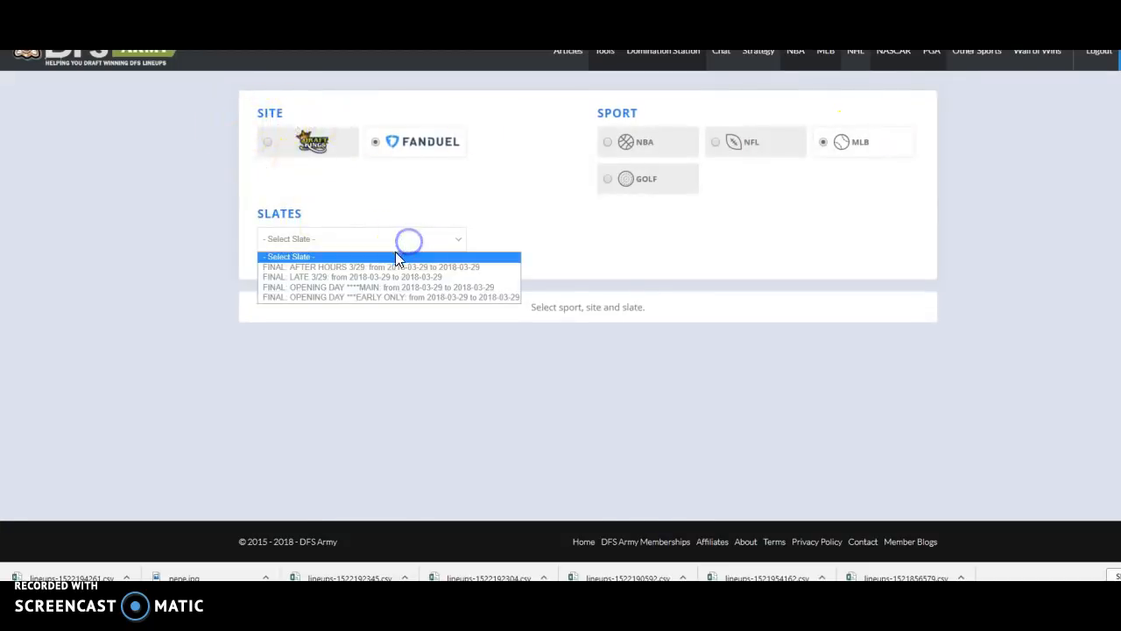
left_click(420, 297)
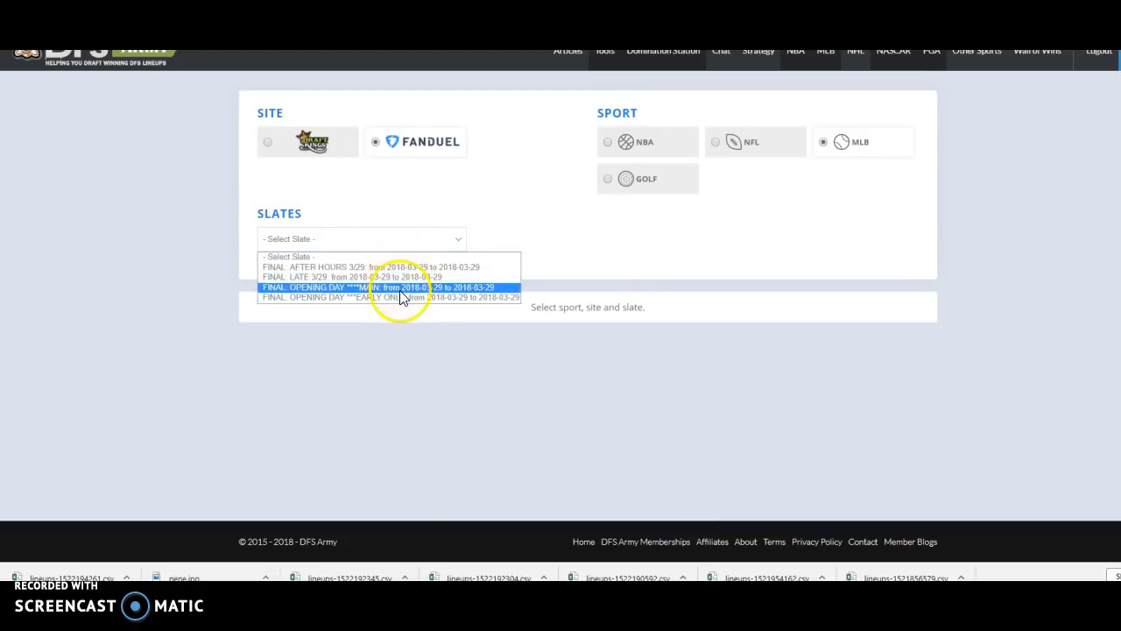
left_click(395, 288)
left_click(377, 277)
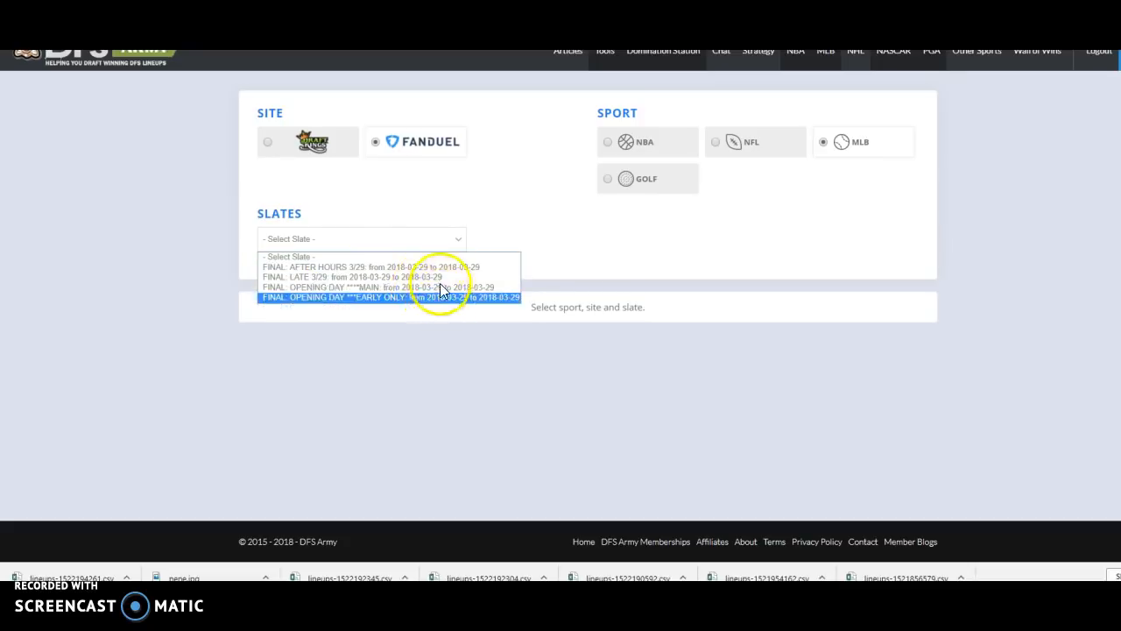
left_click(396, 288)
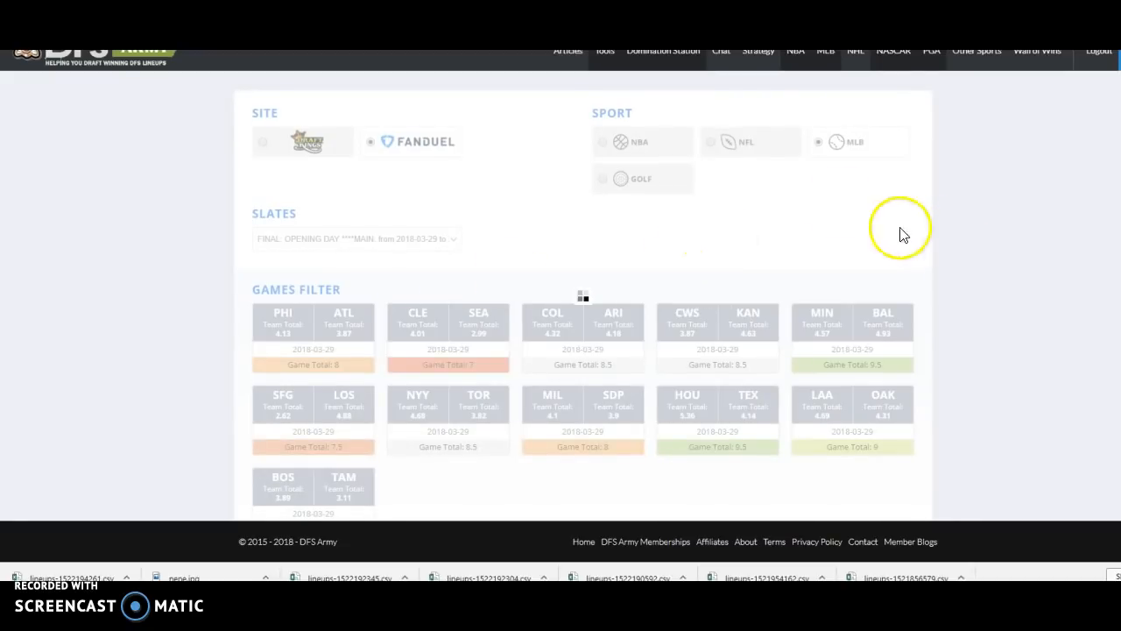
Review the team totals and game totals of the matchups in the games filter.
scroll(1077, 272, "down", 4)
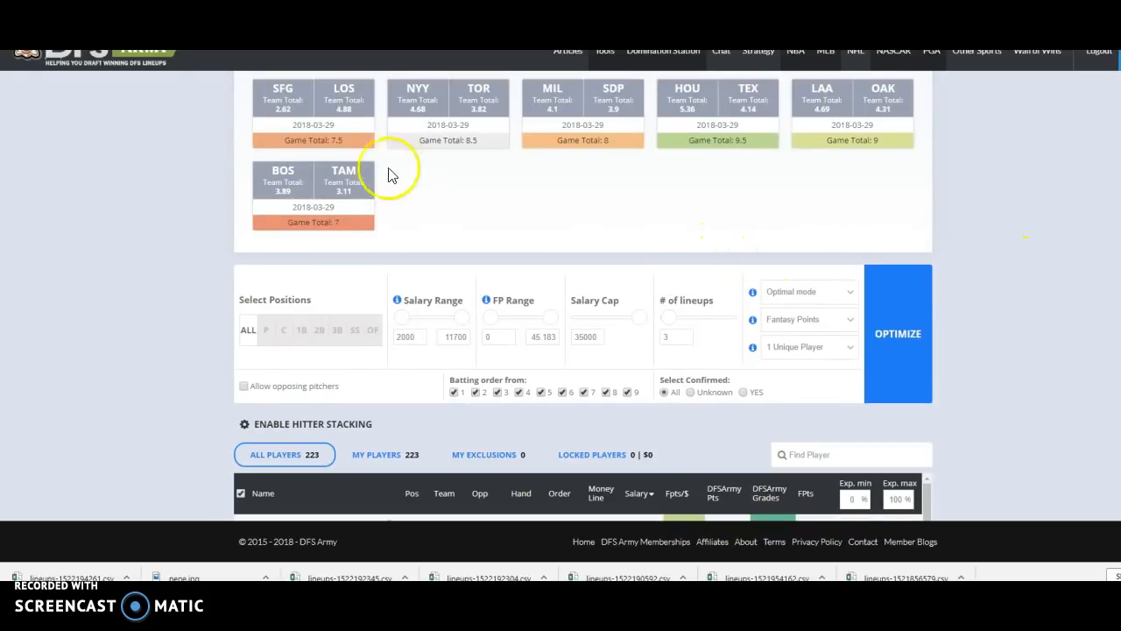
left_click(321, 142)
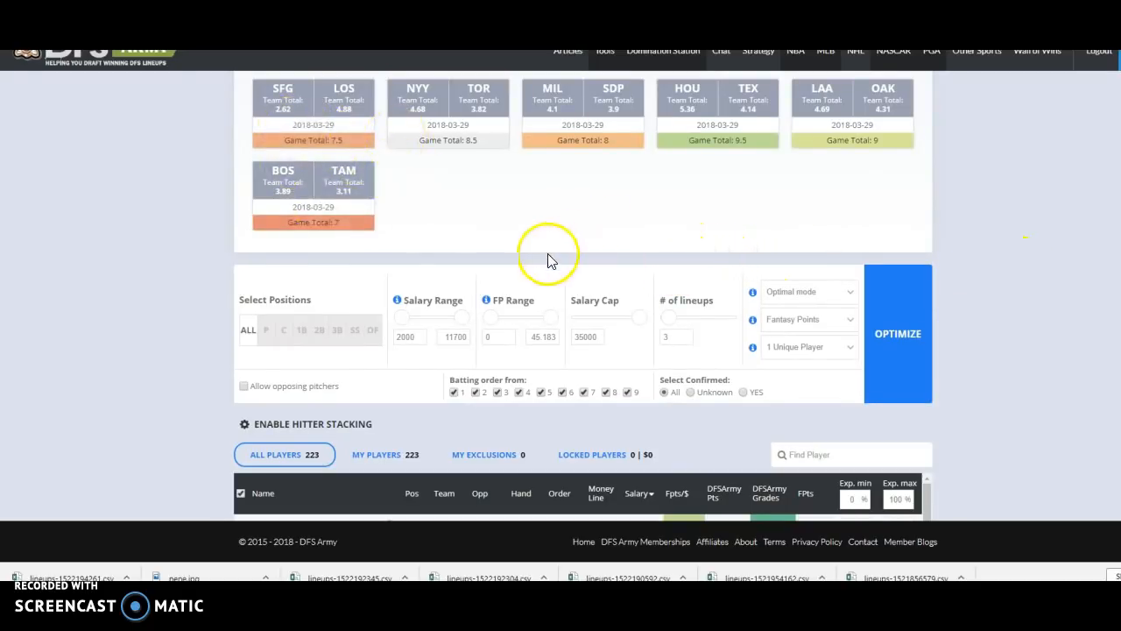
scroll(557, 212, "up", 2)
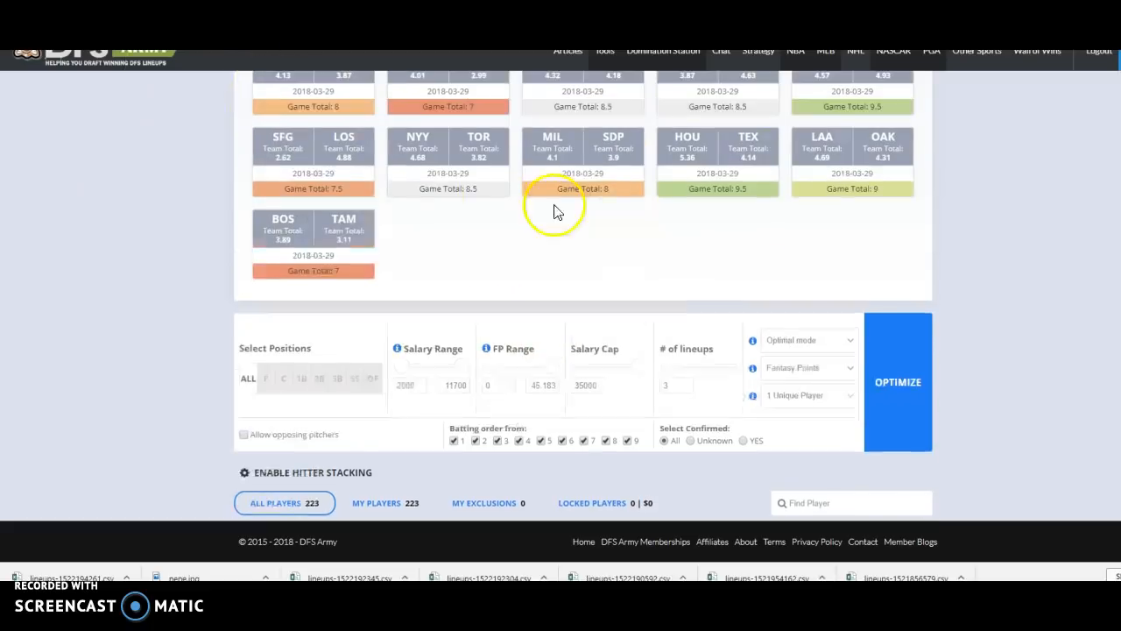
scroll(400, 150, "up", 3)
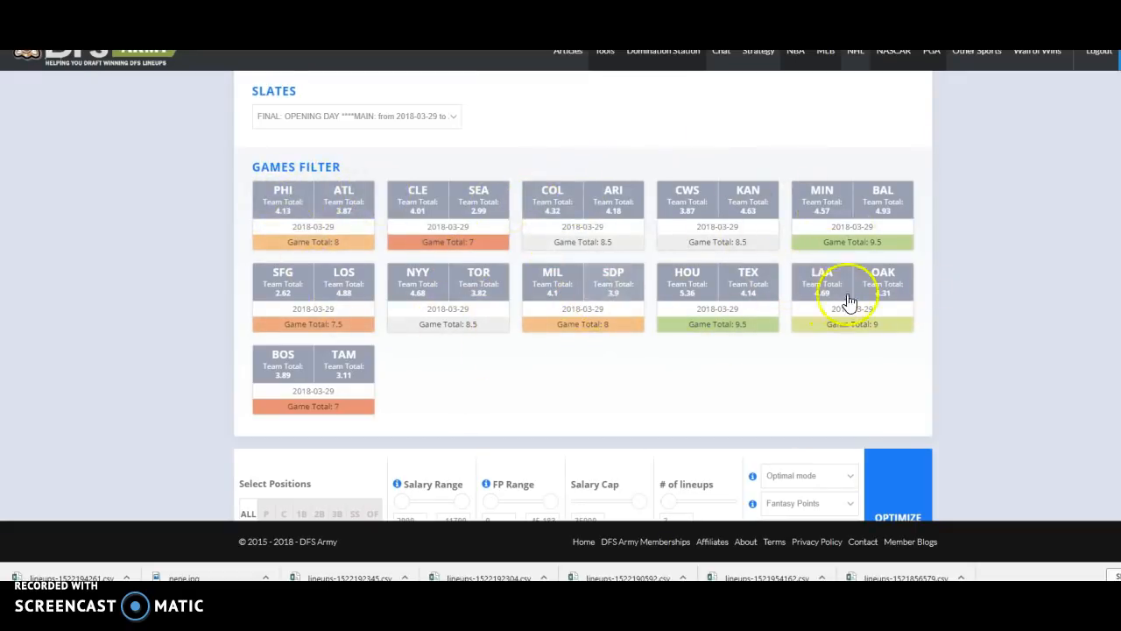
left_click(699, 309)
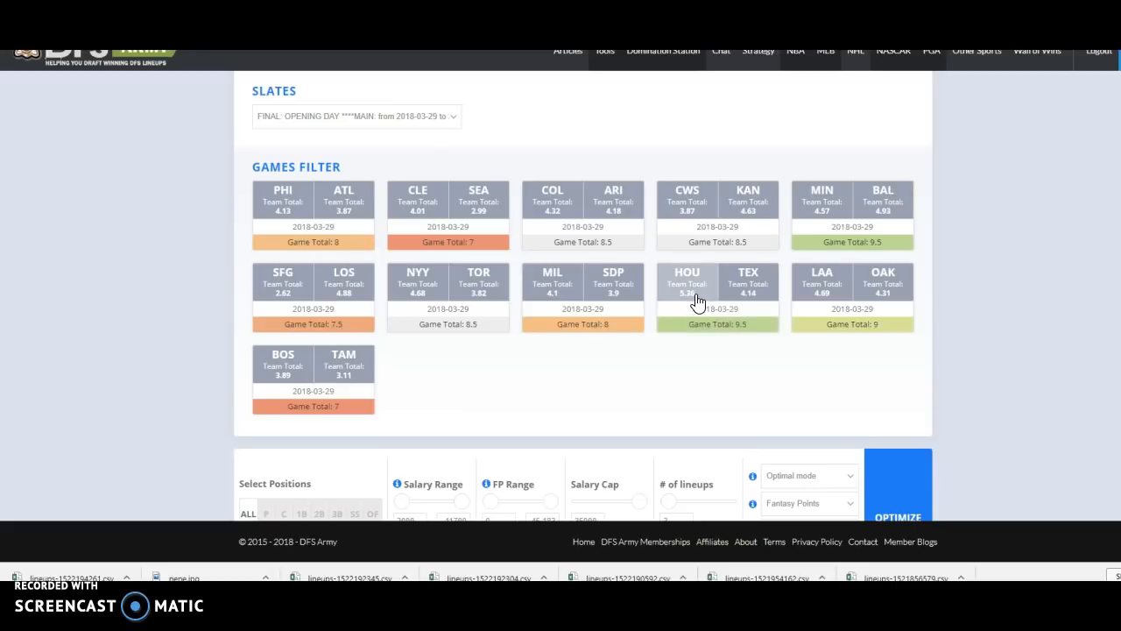
View the player pool by pitcher, catcher and outfield positions, and return to all positions.
scroll(701, 300, "down", 4)
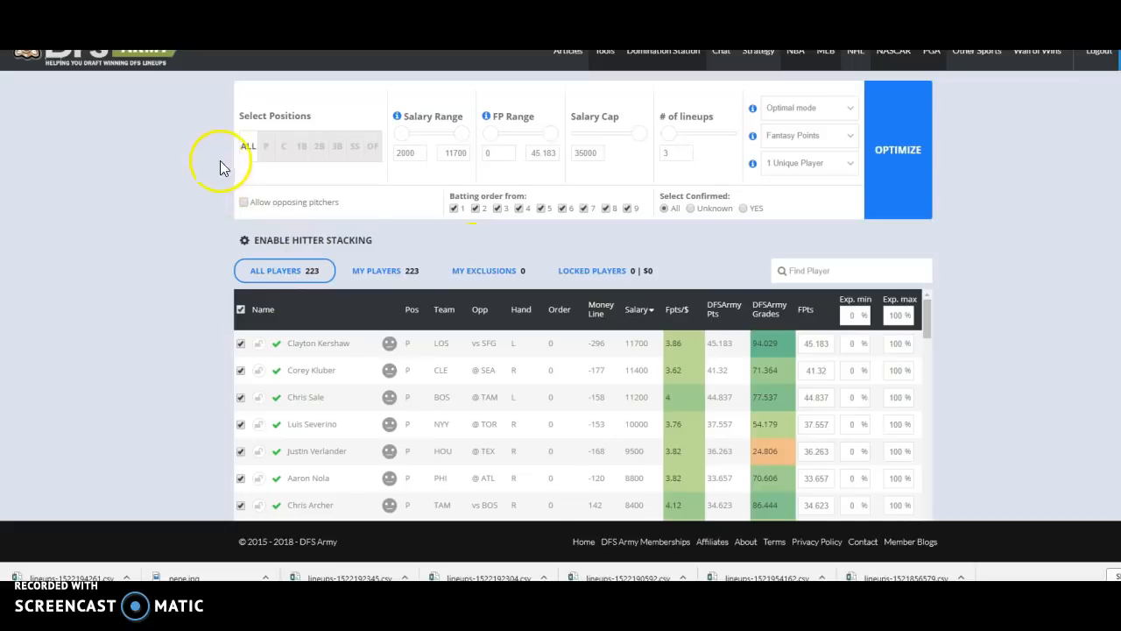
left_click(263, 147)
left_click(282, 146)
left_click(374, 149)
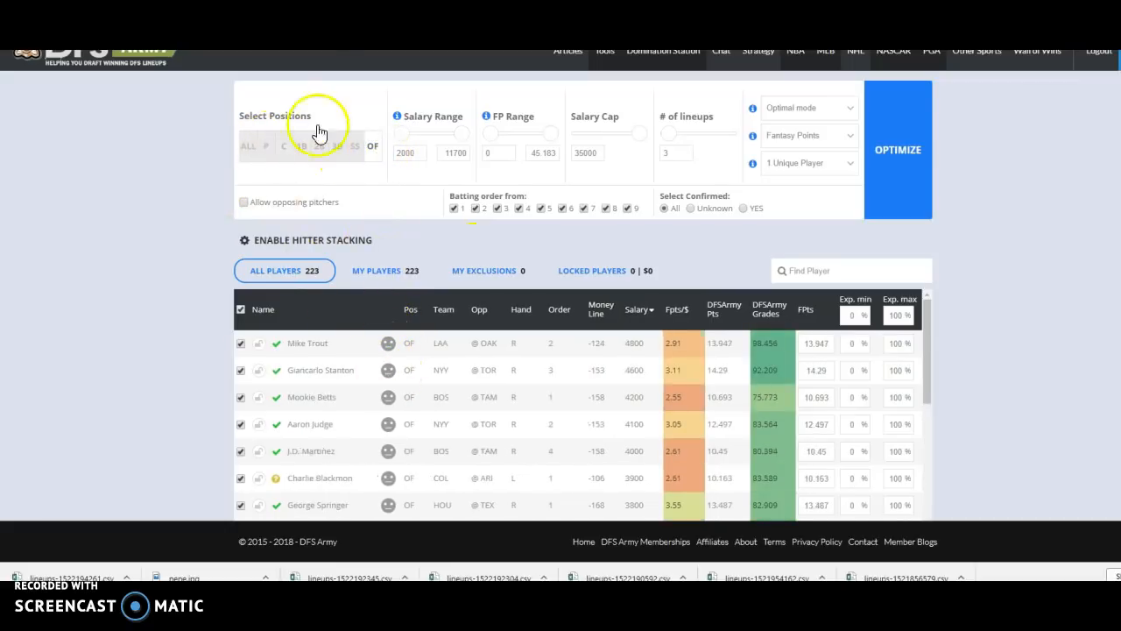
left_click(249, 147)
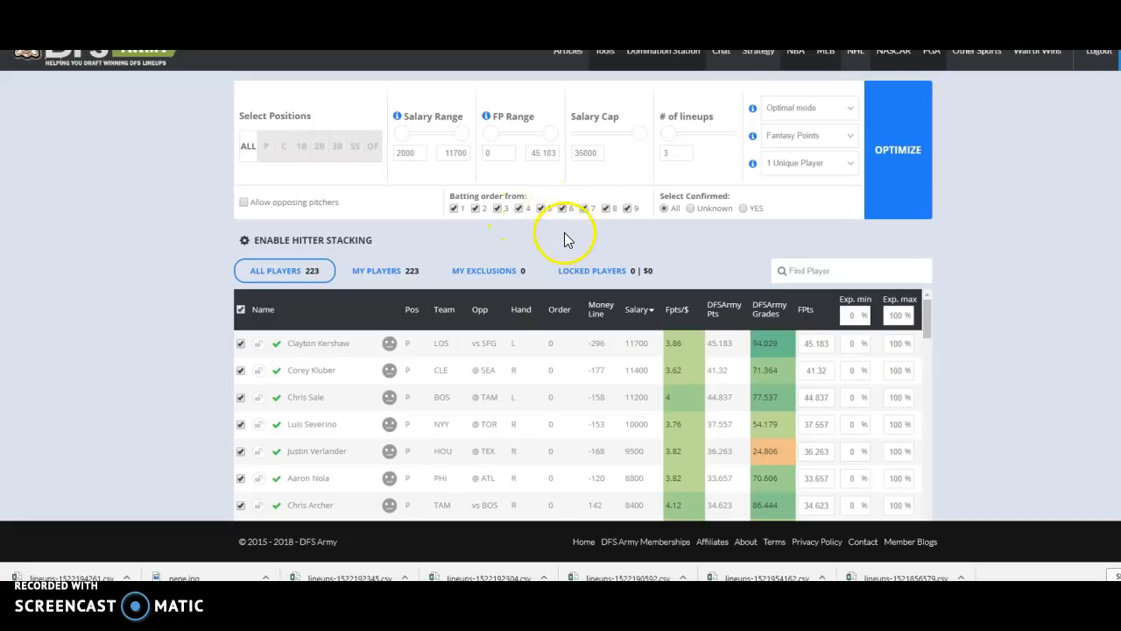
Try a fantasy points range minimum of 3.7, and restore the minimum to 0.
left_click(493, 140)
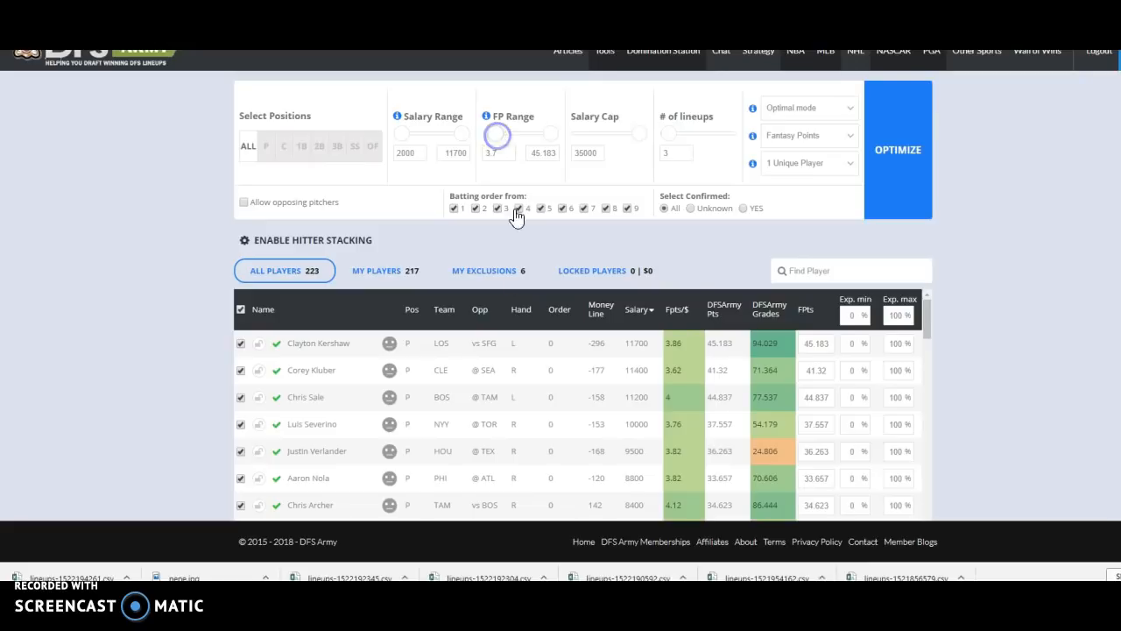
scroll(985, 326, "down", 5)
scroll(648, 289, "up", 5)
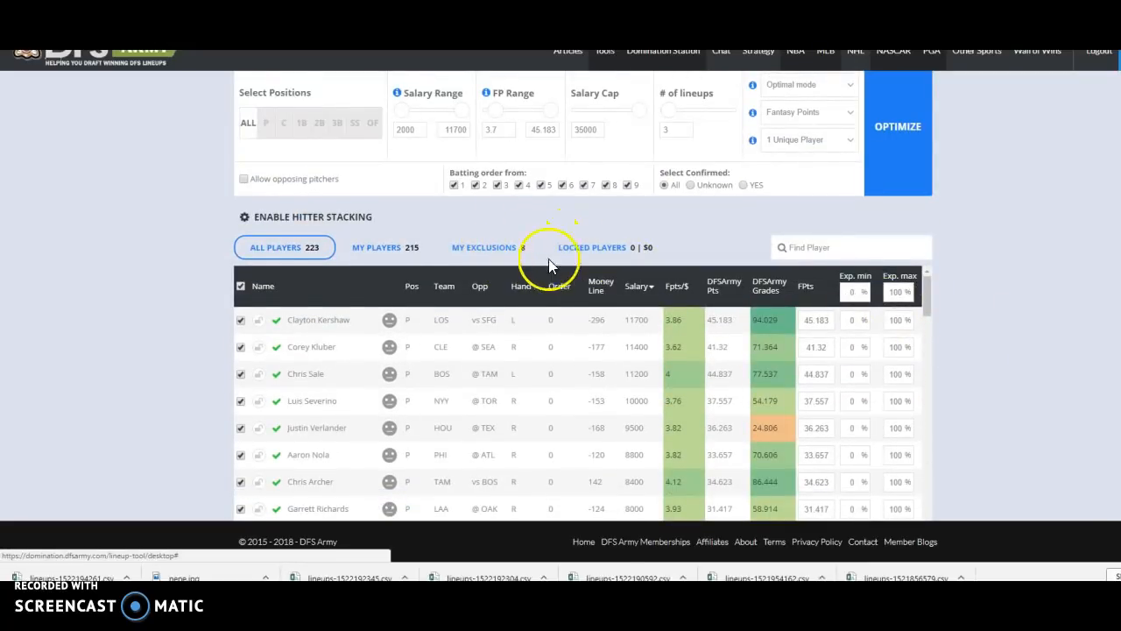
scroll(569, 263, "up", 1)
left_click(495, 175)
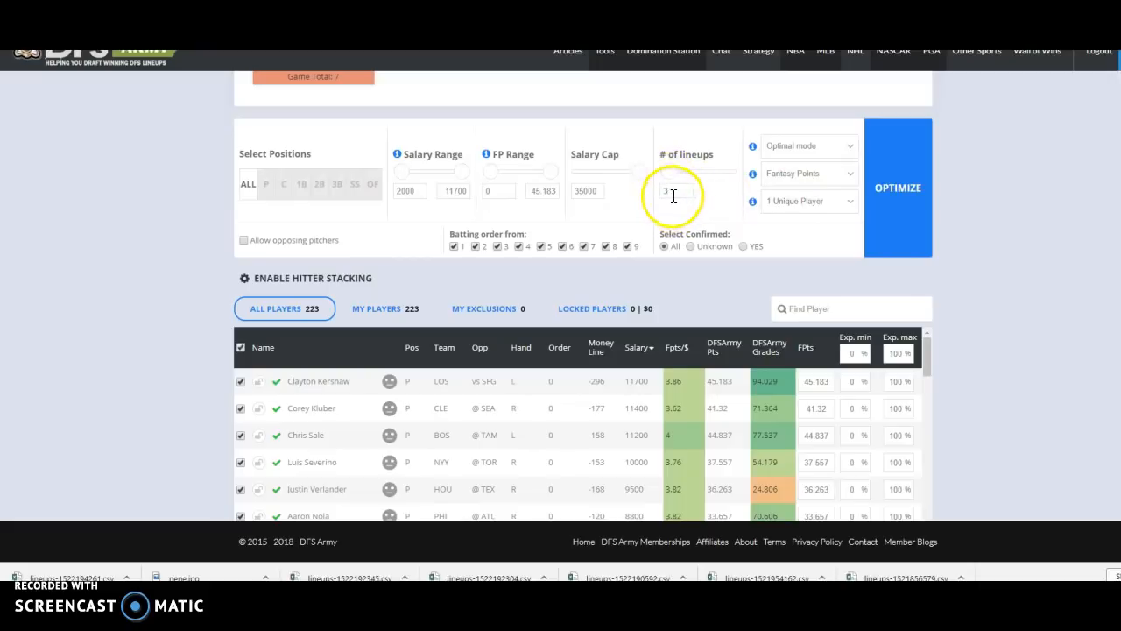
Show only pitchers in the player pool and sort them by fantasy points per dollar in descending order.
scroll(919, 289, "down", 2)
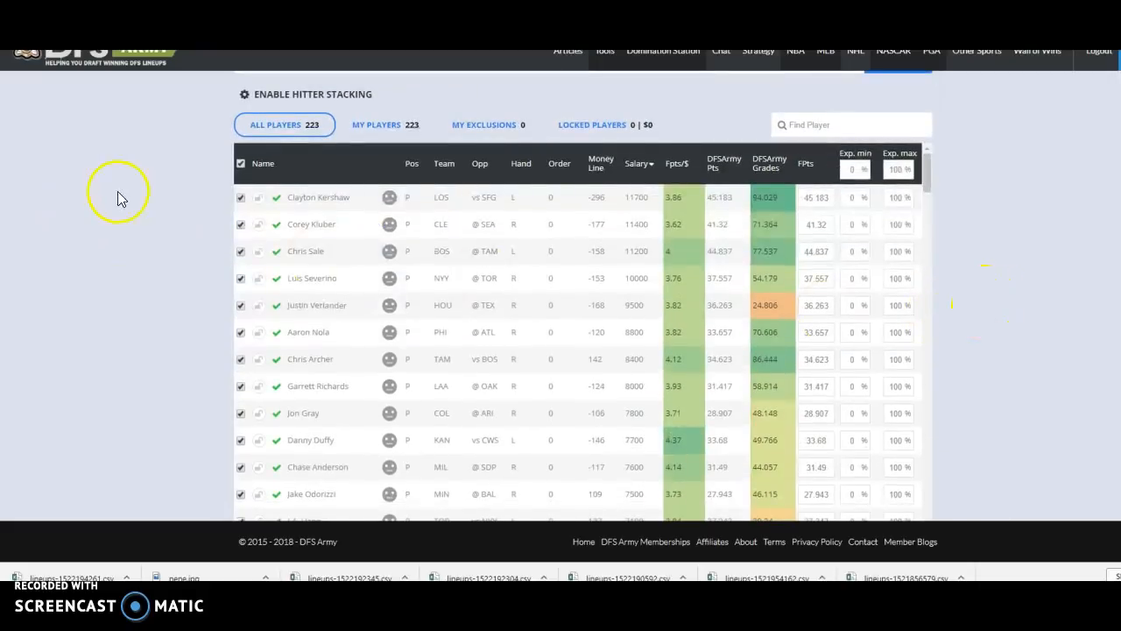
scroll(149, 201, "up", 1)
scroll(1043, 231, "up", 1)
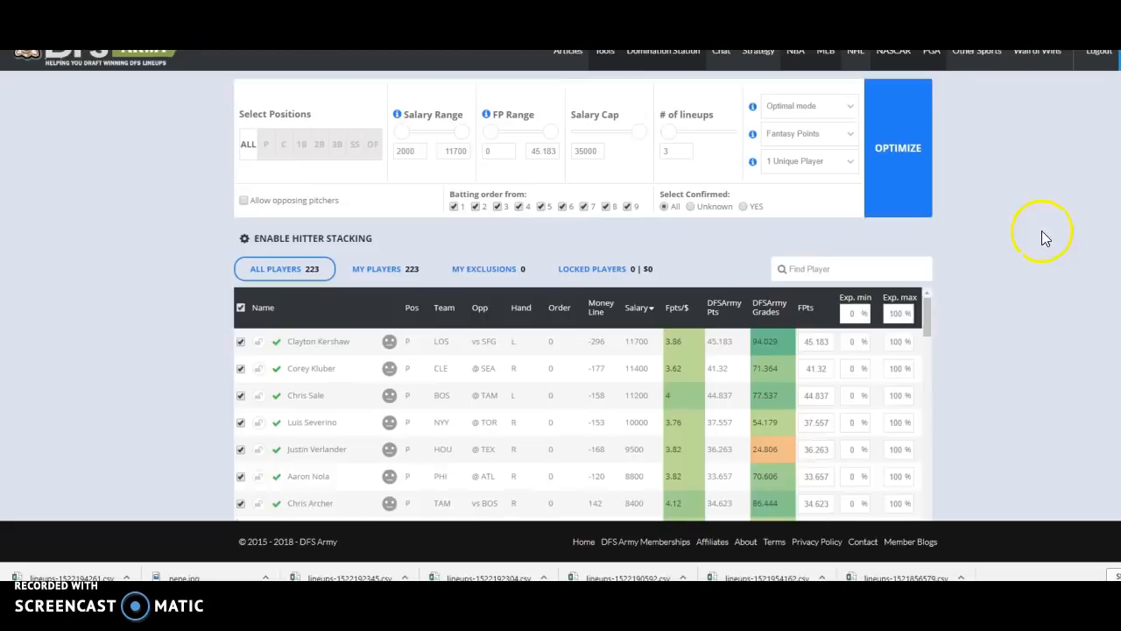
scroll(1034, 245, "up", 1)
scroll(990, 271, "down", 1)
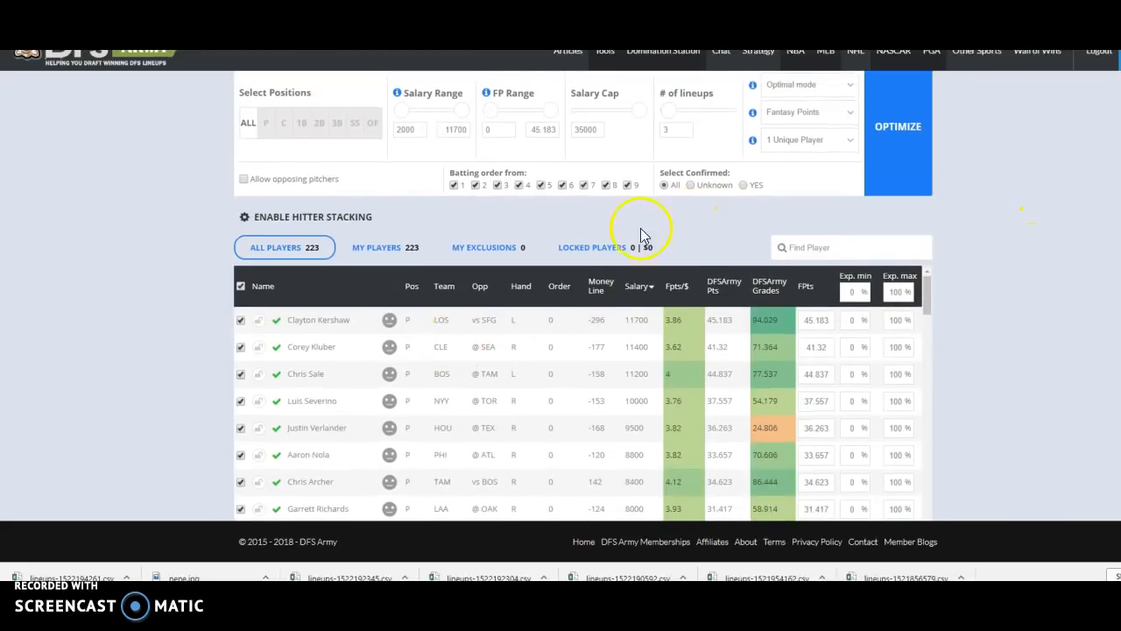
left_click(265, 123)
left_click(675, 289)
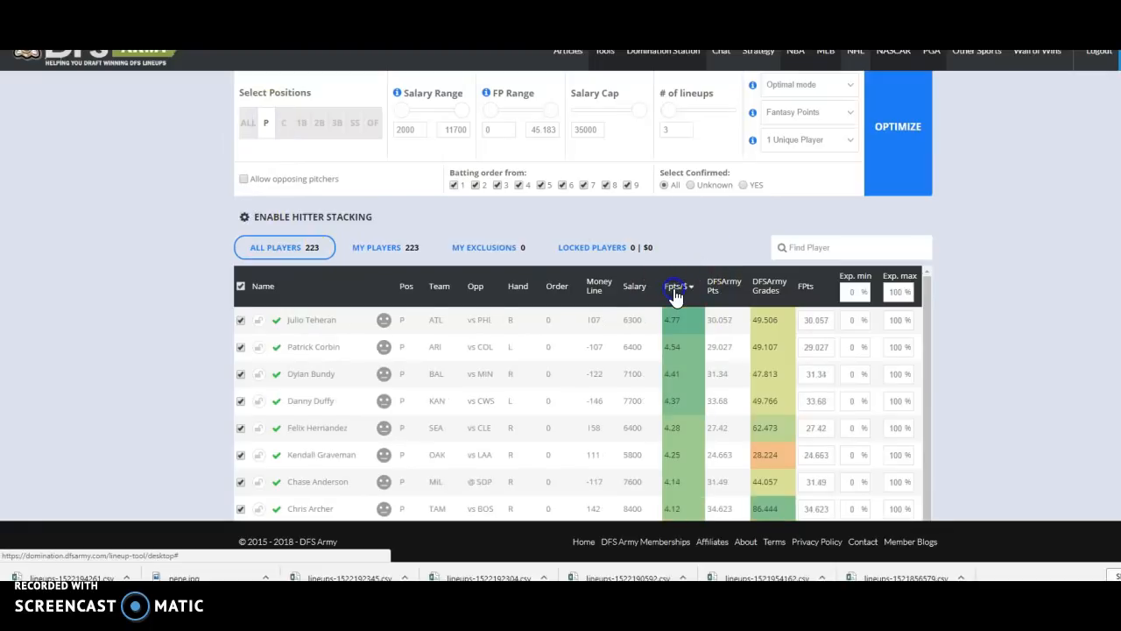
scroll(683, 293, "down", 2)
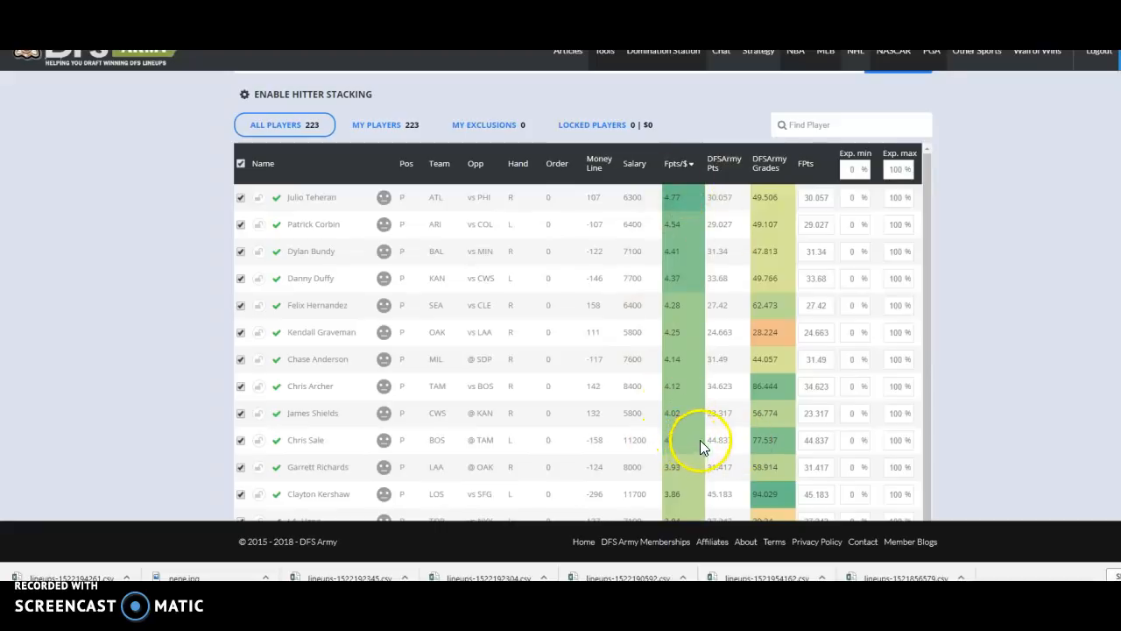
Run the optimizer for 3 lineups in Optimal mode, based on Fantasy Points with 1 Unique Player.
scroll(1094, 263, "up", 3)
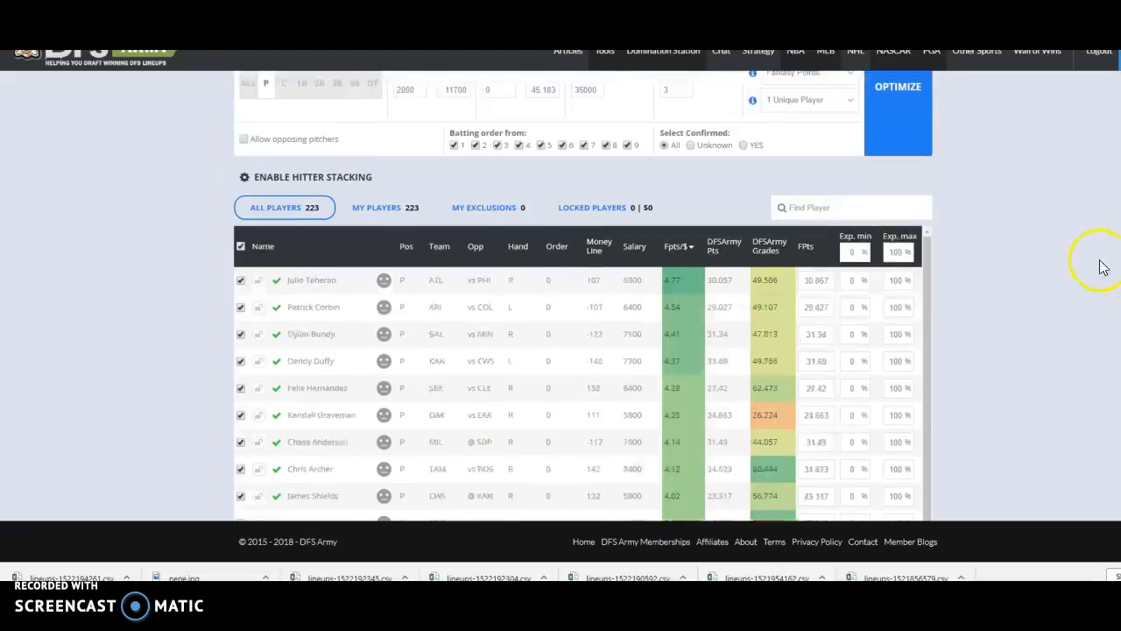
left_click(915, 193)
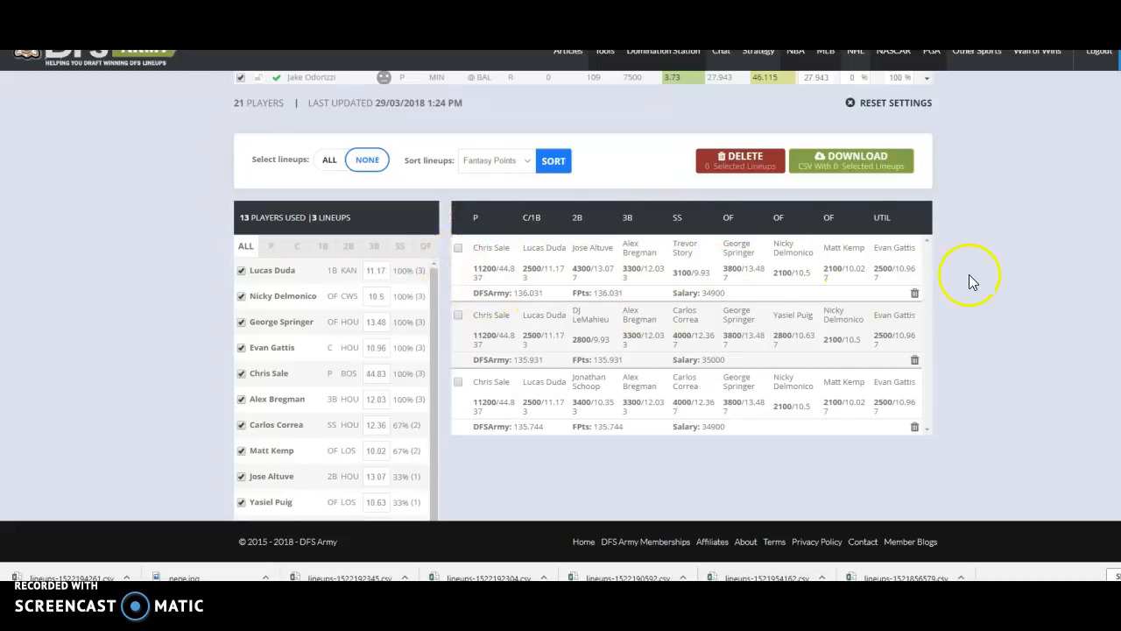
scroll(970, 279, "up", 15)
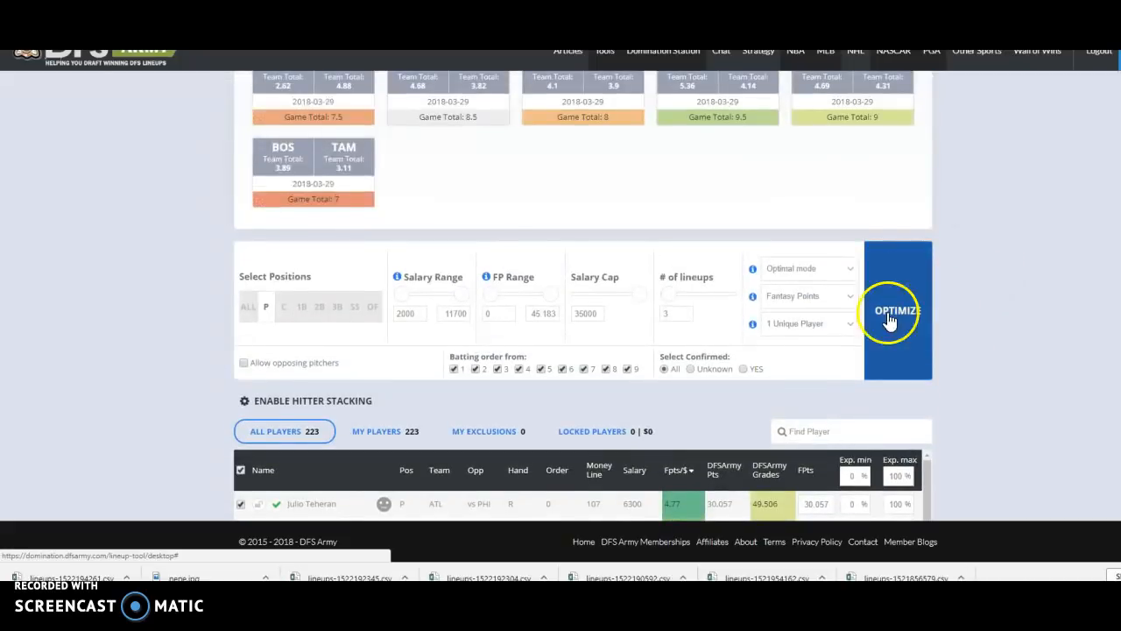
left_click(889, 321)
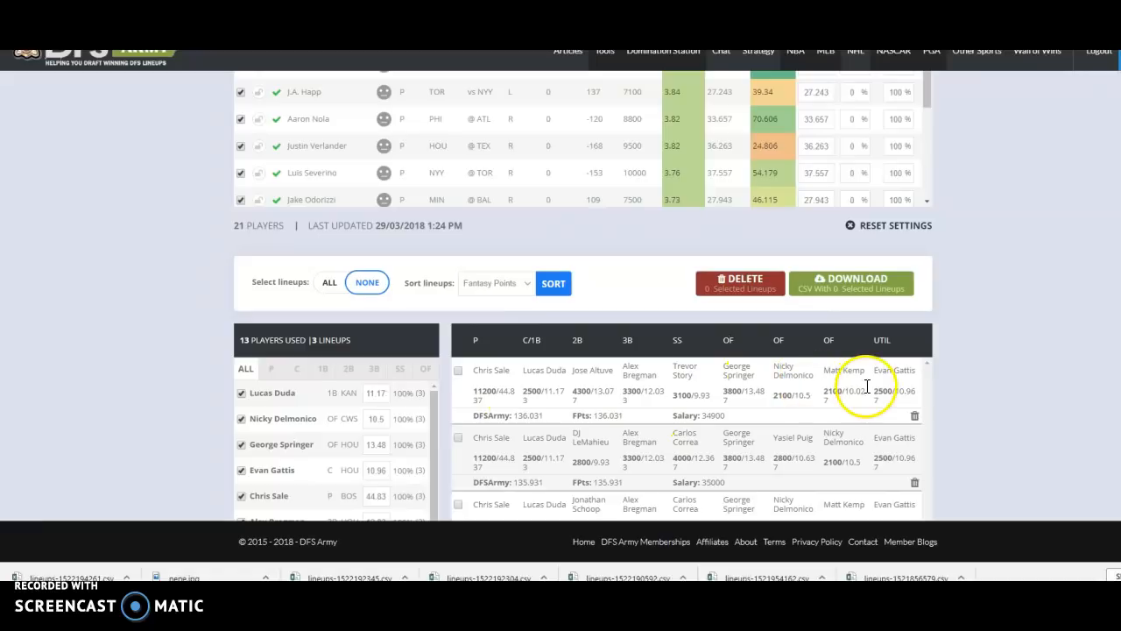
Sort the pitchers by salary, highest first, and lock Chris Sale into the lineups.
scroll(1026, 369, "up", 3)
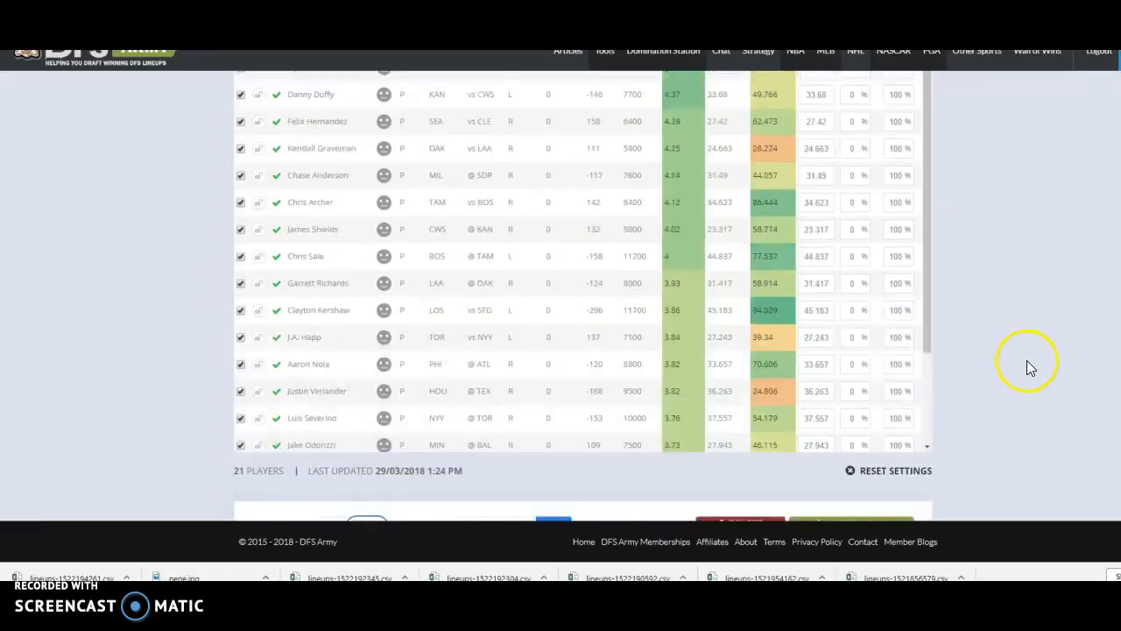
scroll(1029, 368, "up", 4)
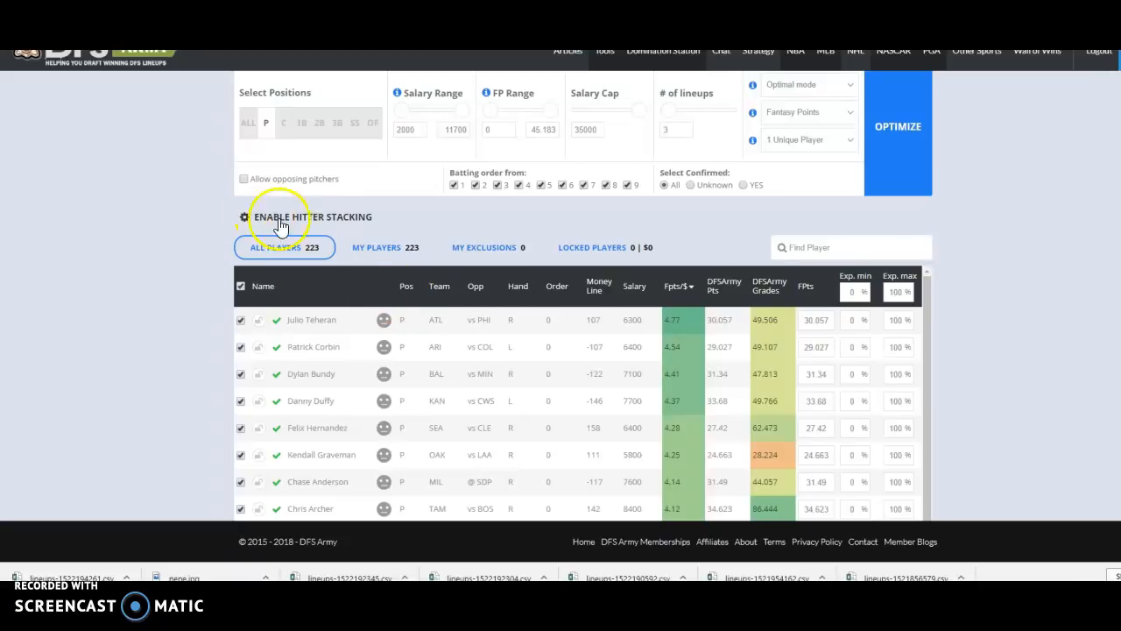
scroll(250, 288, "down", 1)
scroll(175, 284, "down", 3)
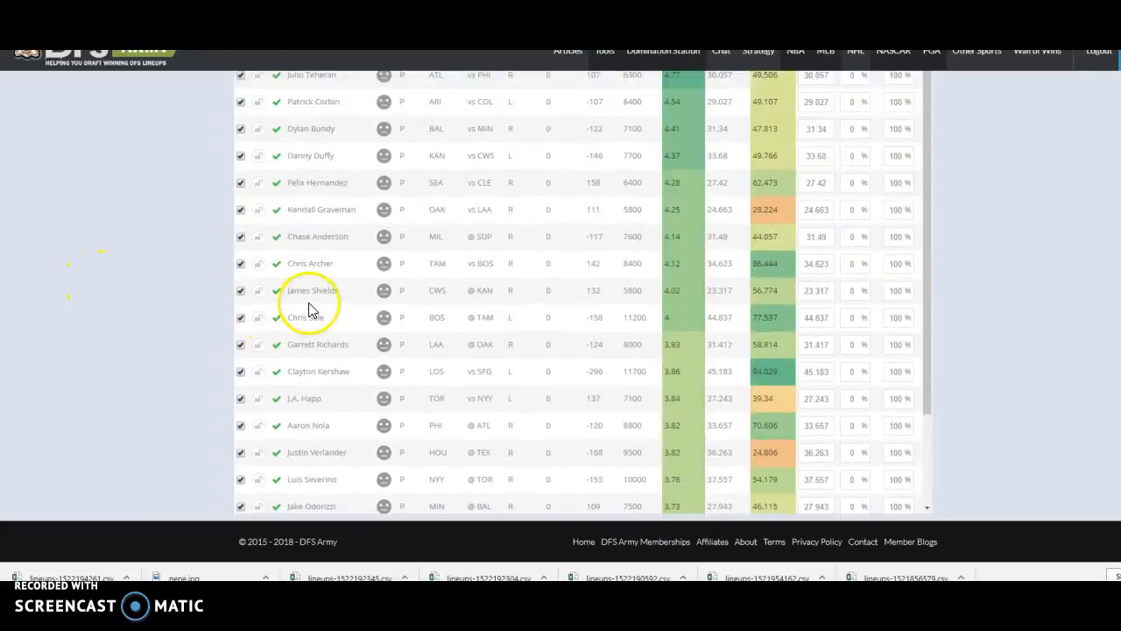
scroll(201, 258, "up", 3)
scroll(334, 192, "up", 2)
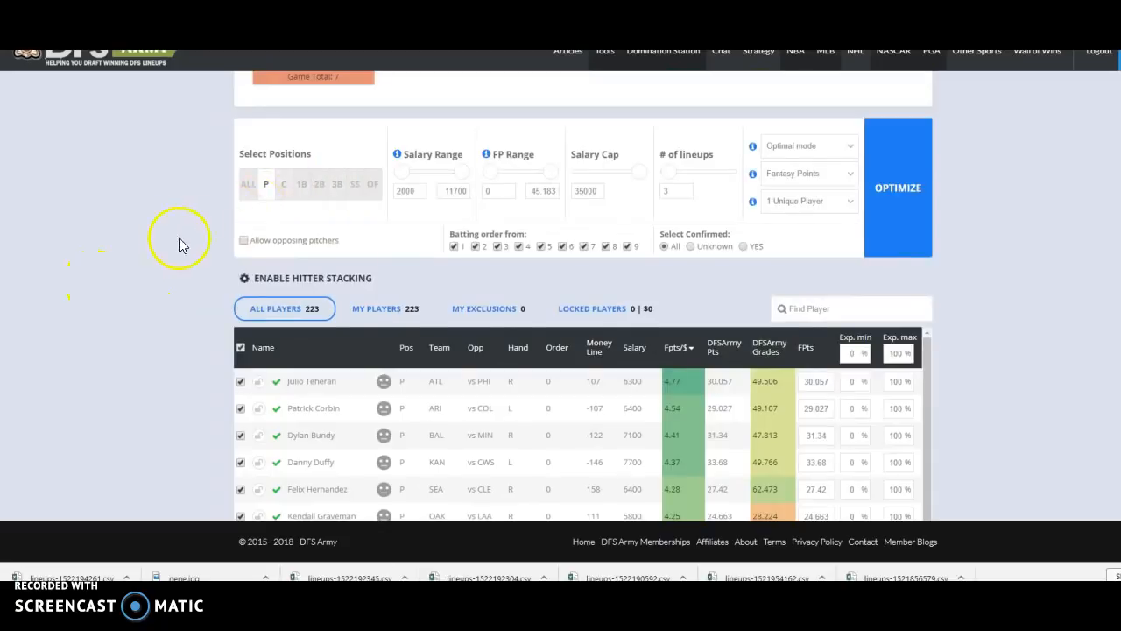
scroll(337, 263, "down", 2)
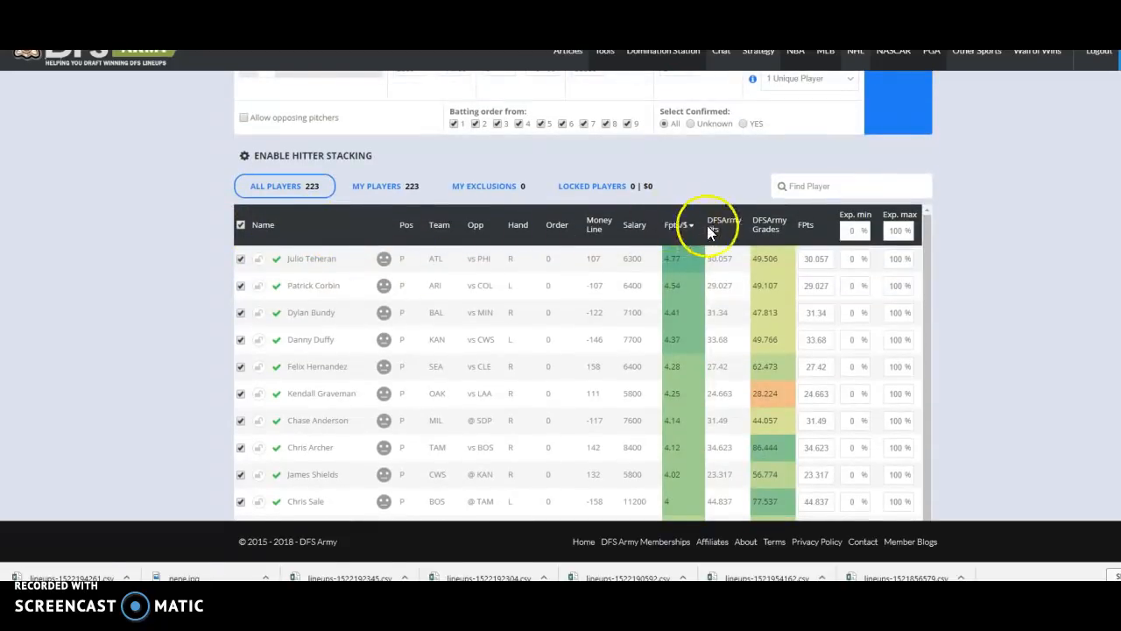
left_click(631, 230)
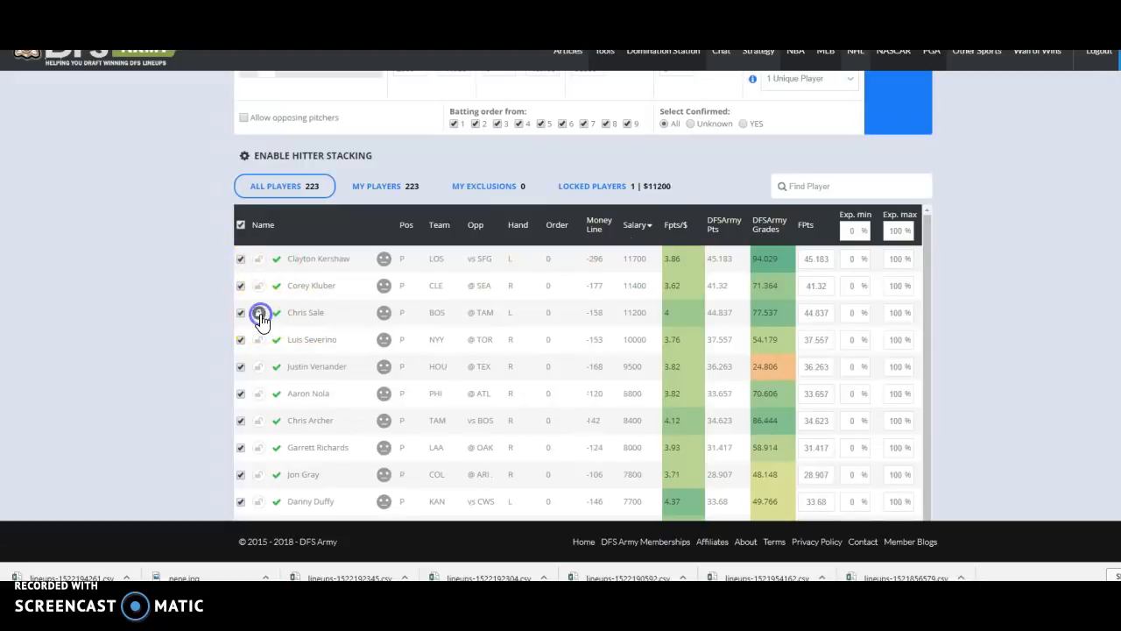
Show only outfielders, search the player pool for "stan", and lock Giancarlo Stanton into the lineups.
scroll(347, 315, "up", 2)
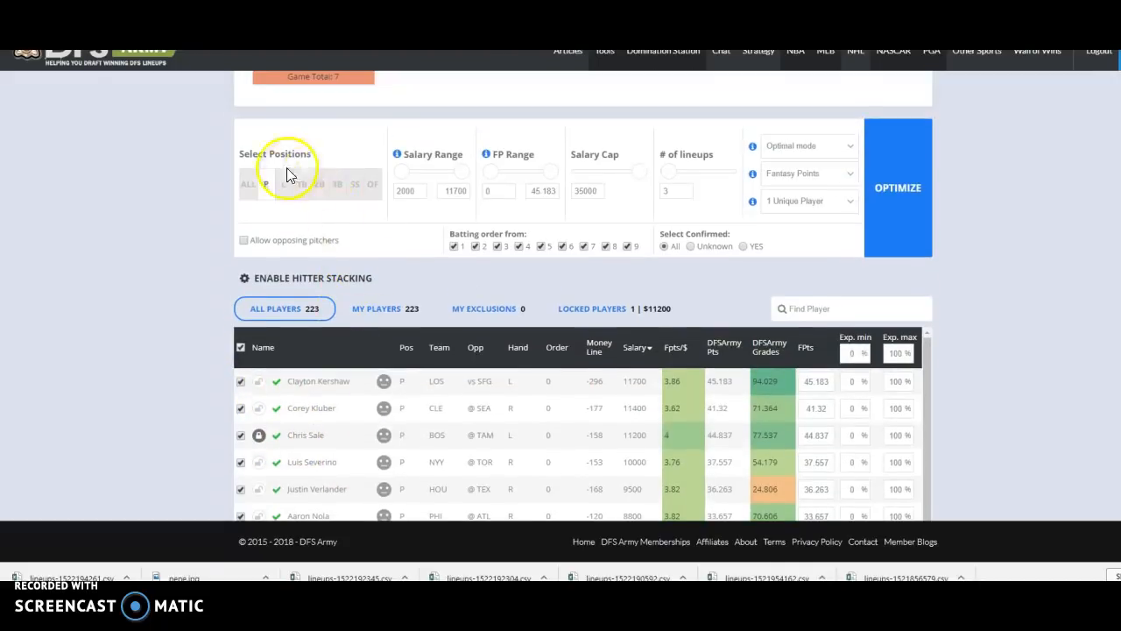
left_click(371, 193)
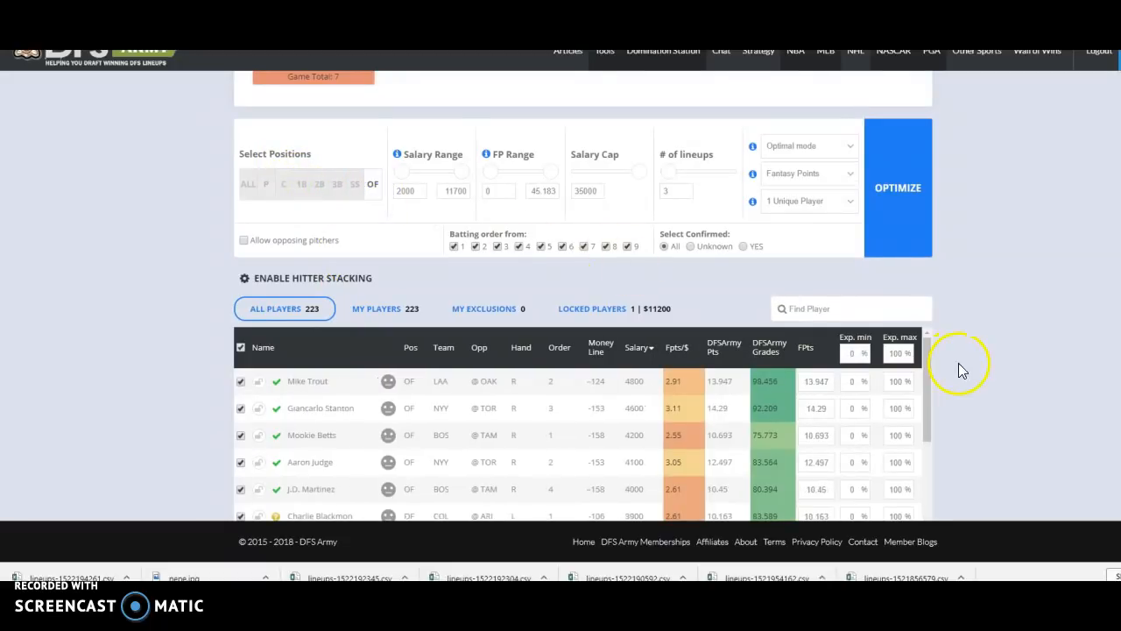
left_click(848, 312)
type("stan")
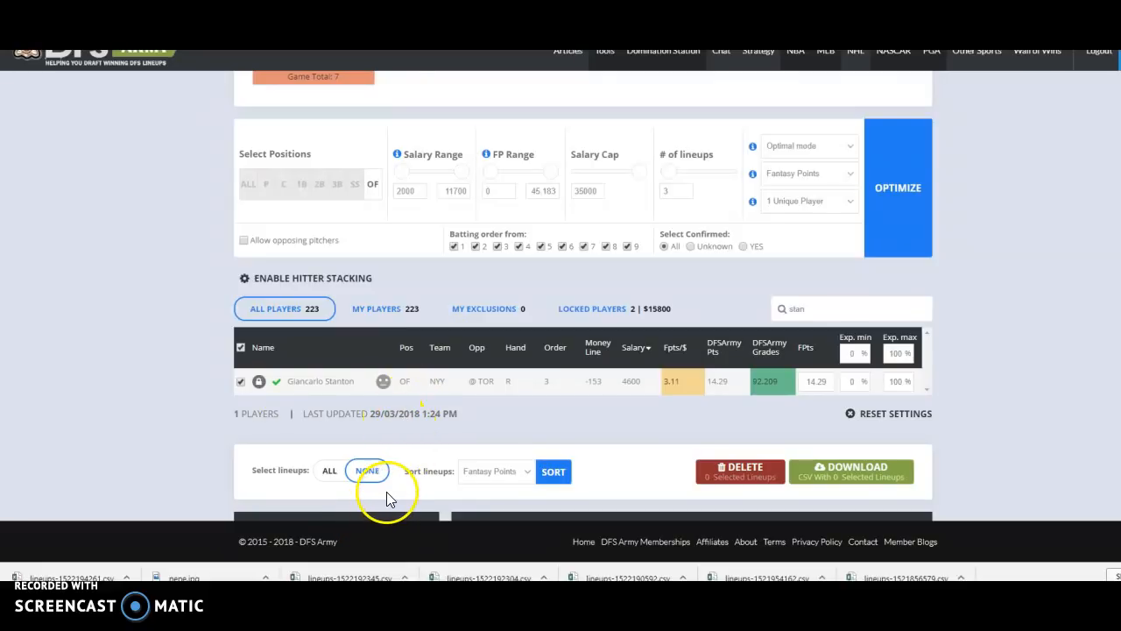
Run the optimizer for 3 lineups with Chris Sale and Giancarlo Stanton locked, and check the salary totals of the generated lineups.
left_click(908, 213)
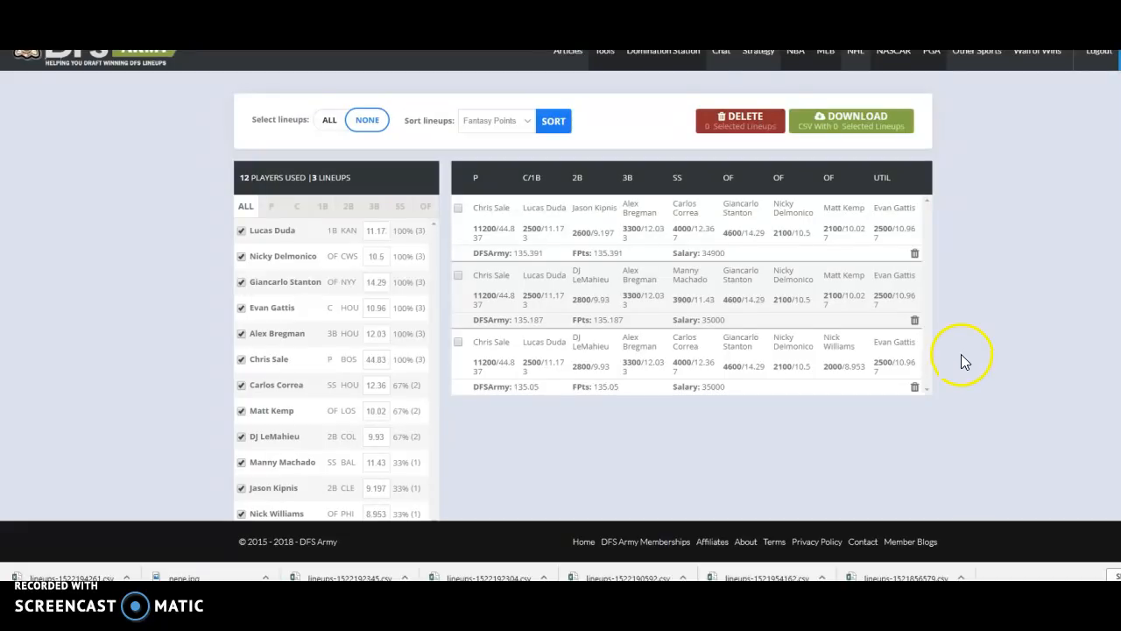
scroll(961, 358, "up", 3)
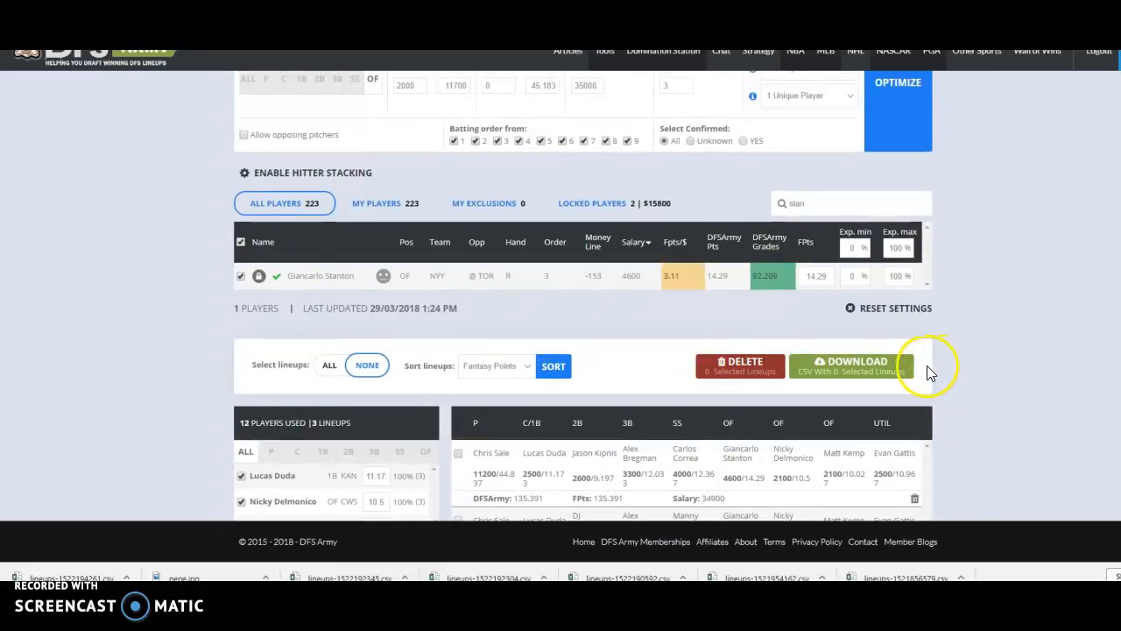
scroll(924, 367, "down", 3)
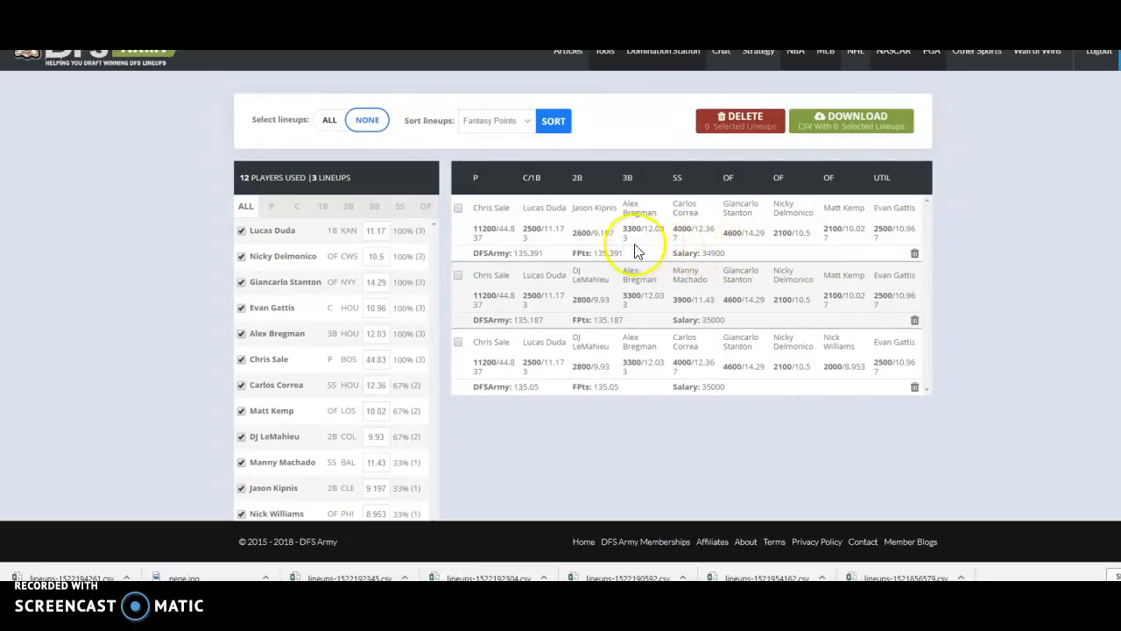
left_click_drag(721, 253, 749, 254)
left_click(742, 253)
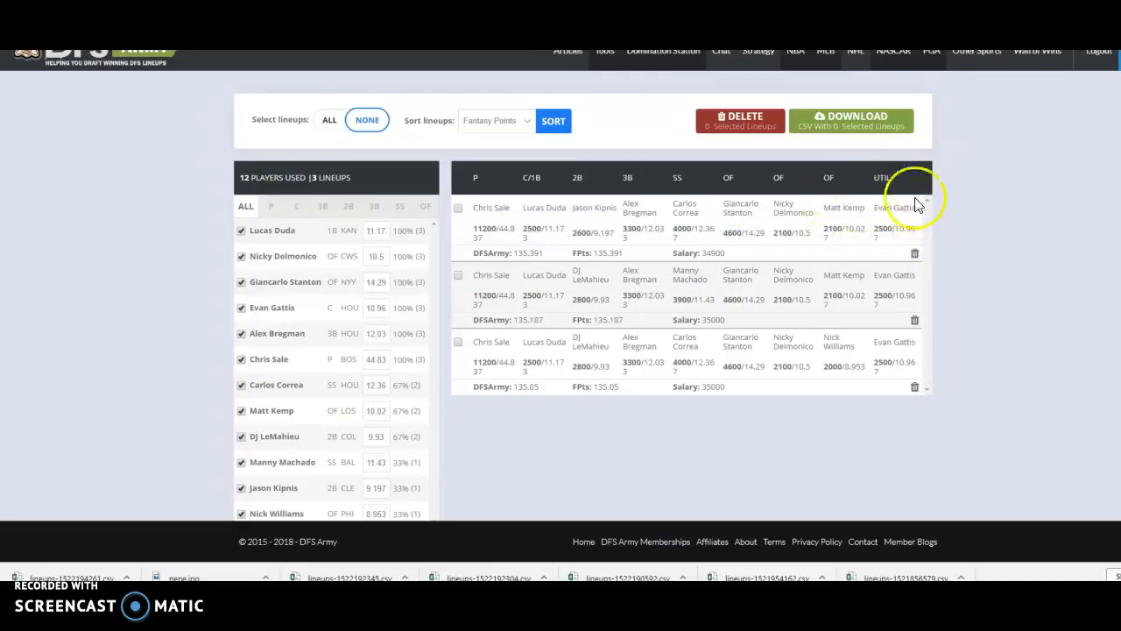
Clear the "stan" player search, try searching the outfielders for "gatt" instead, and empty the search again.
scroll(1080, 237, "up", 5)
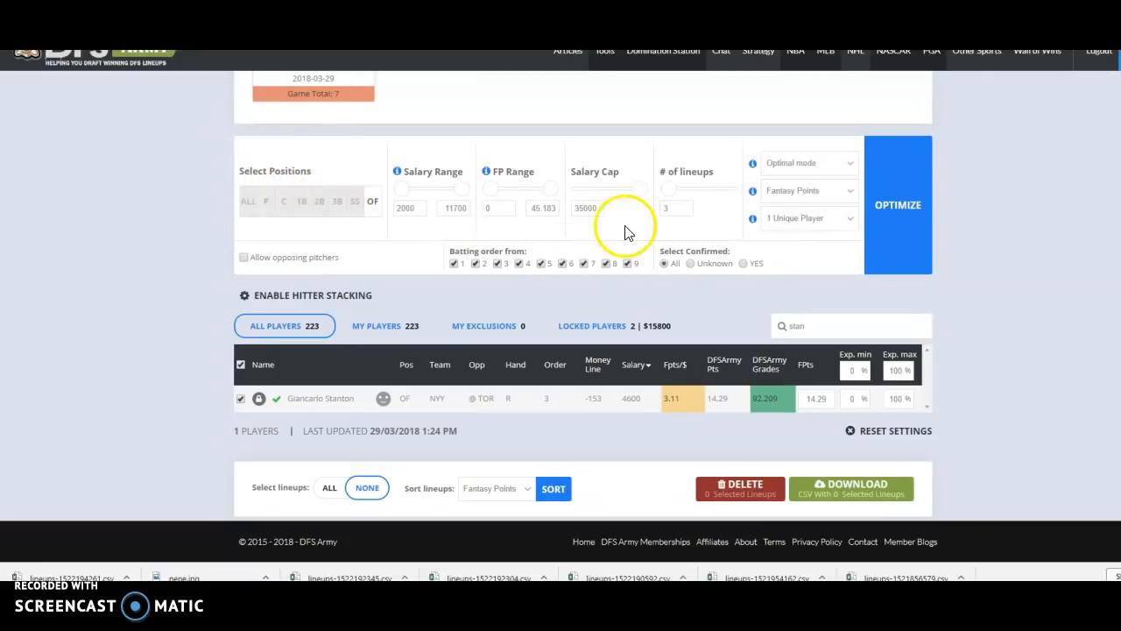
double_click(877, 327)
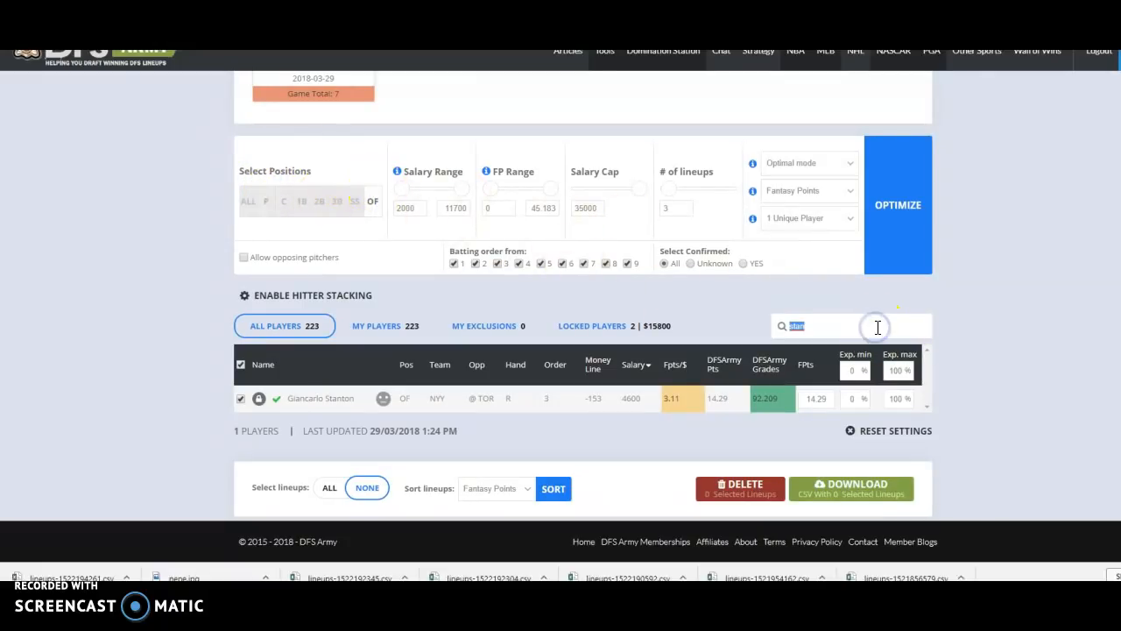
key("BackSpace")
type("g")
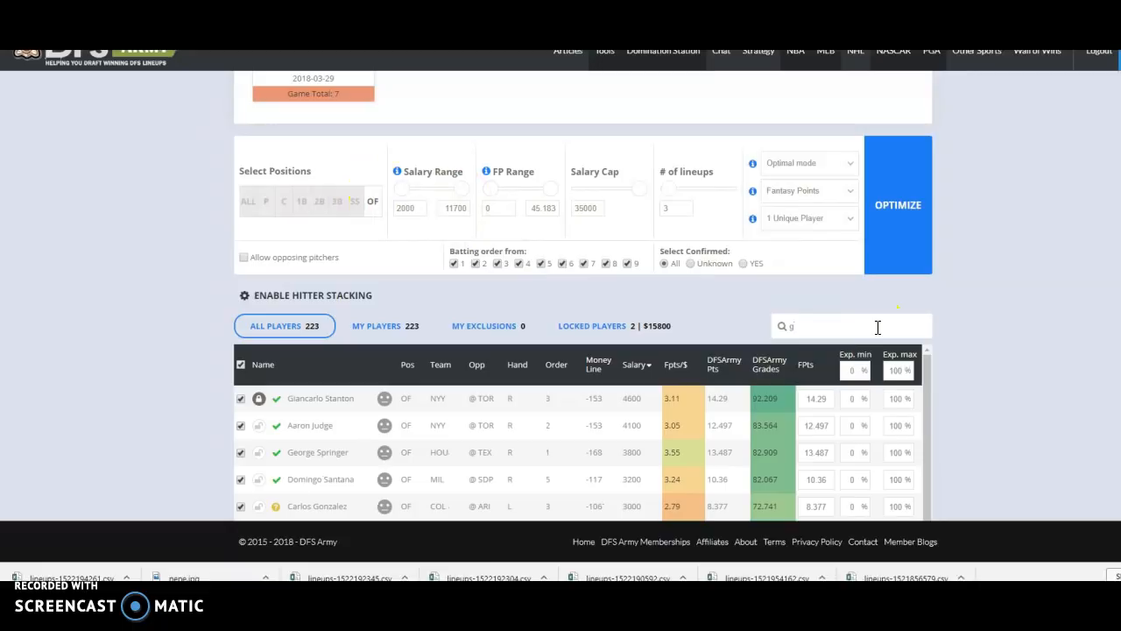
type("all")
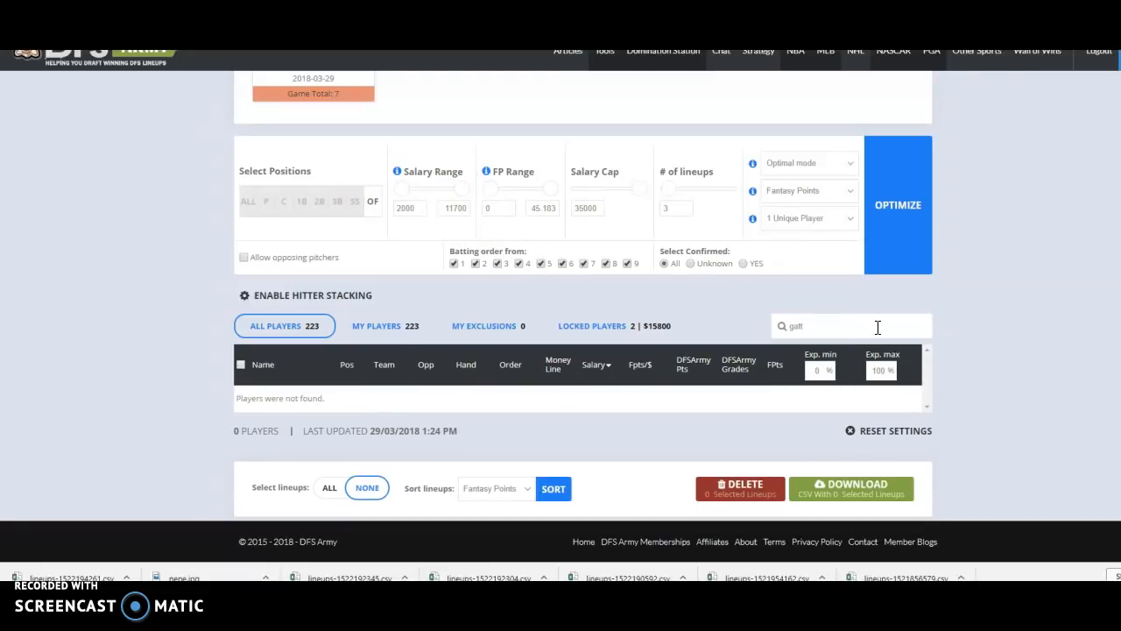
key("BackSpace")
key("BackSpace")
key("BackSpace")
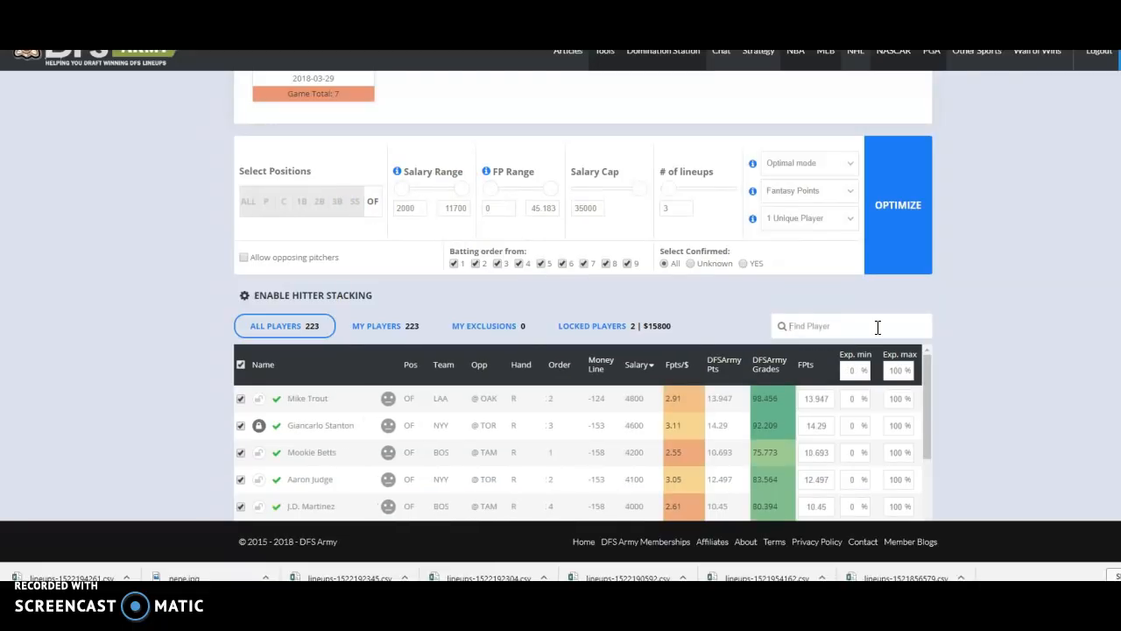
Show all positions in the player pool and search for "gatt" to check Evan Gattis's salary and projection.
left_click(256, 201)
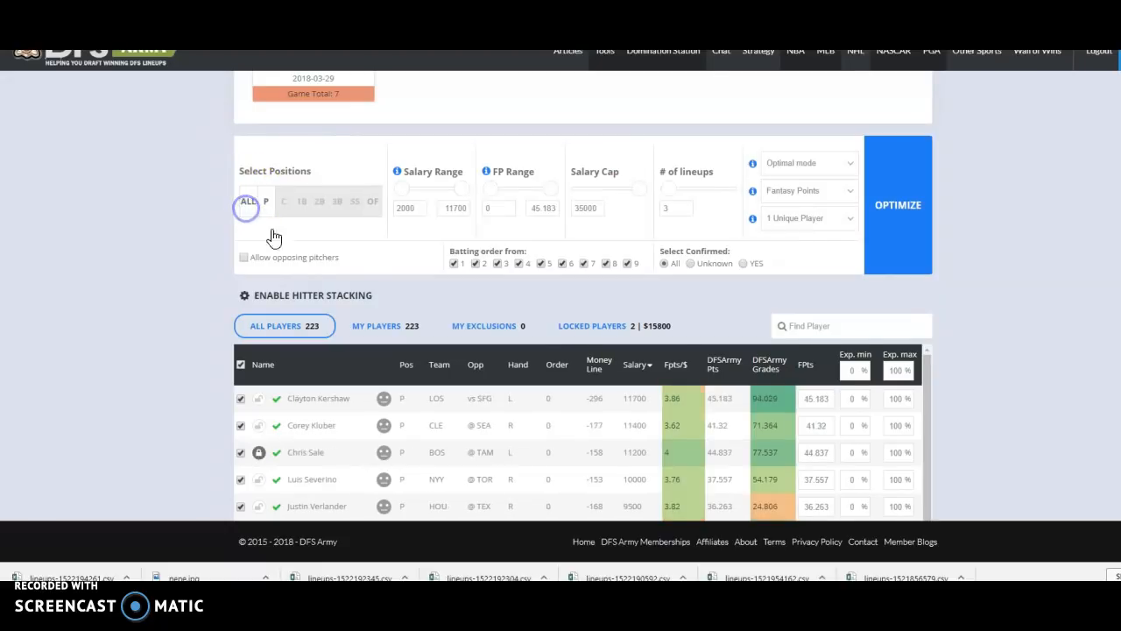
left_click(808, 324)
type("gatt")
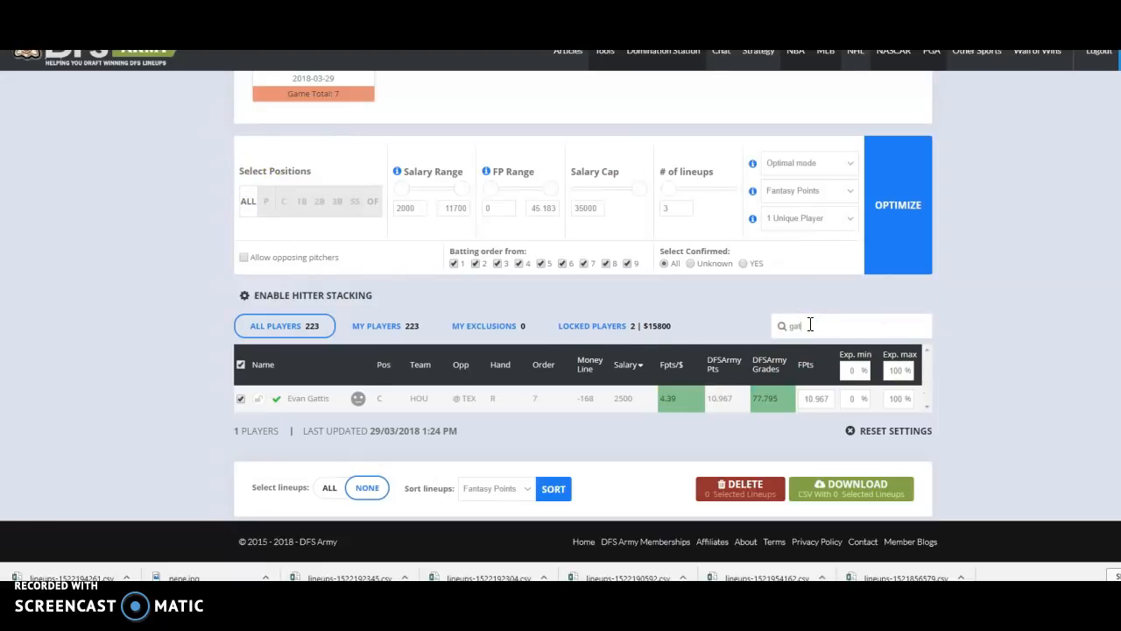
scroll(1048, 383, "down", 2)
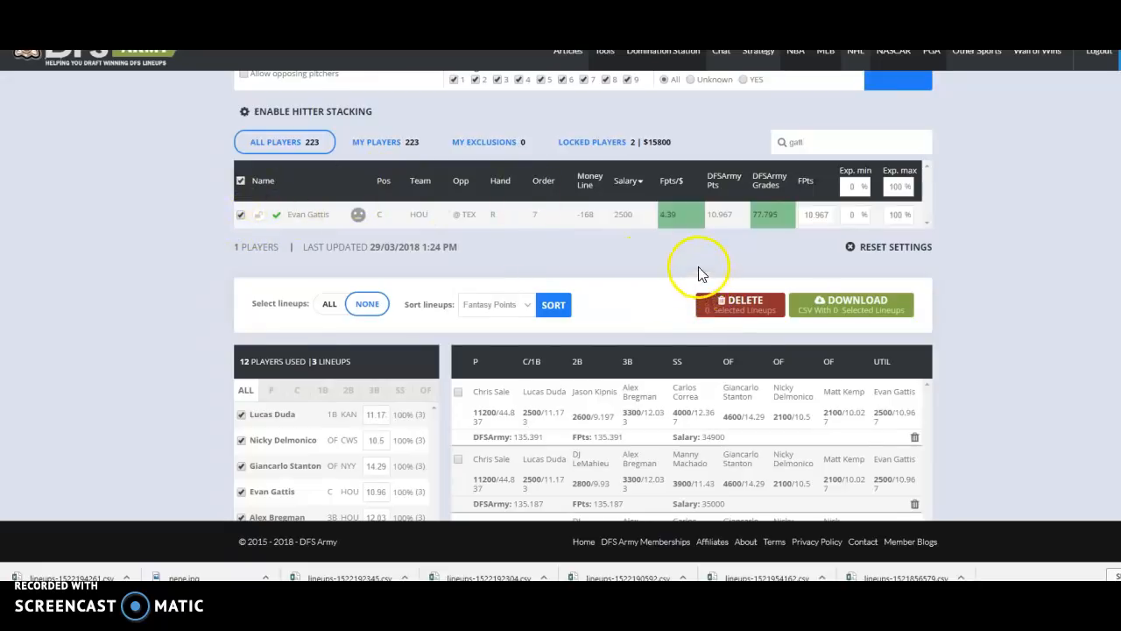
scroll(700, 273, "up", 2)
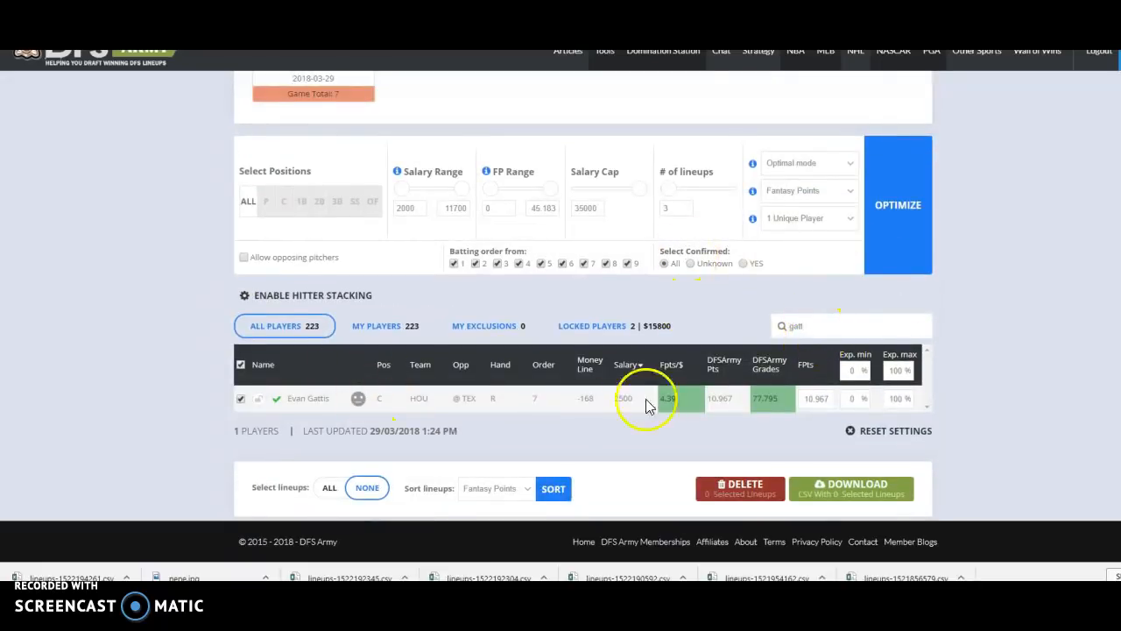
Clear the player search, try limiting the pool to first basemen, and return to all positions.
double_click(851, 328)
key("BackSpace")
scroll(978, 298, "down", 2)
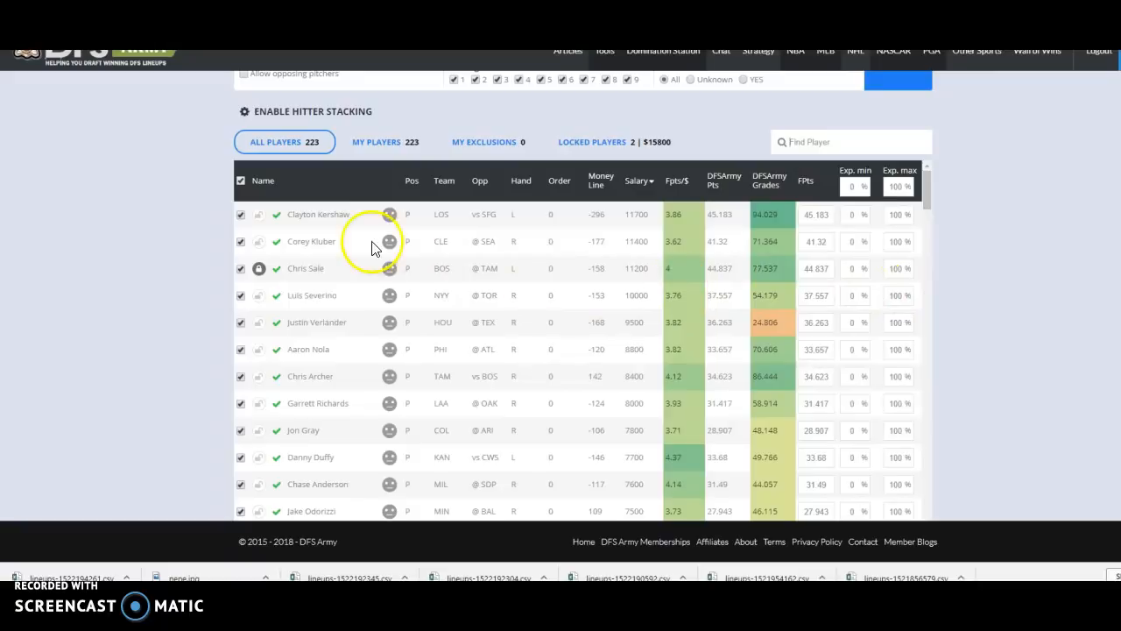
scroll(433, 125, "up", 2)
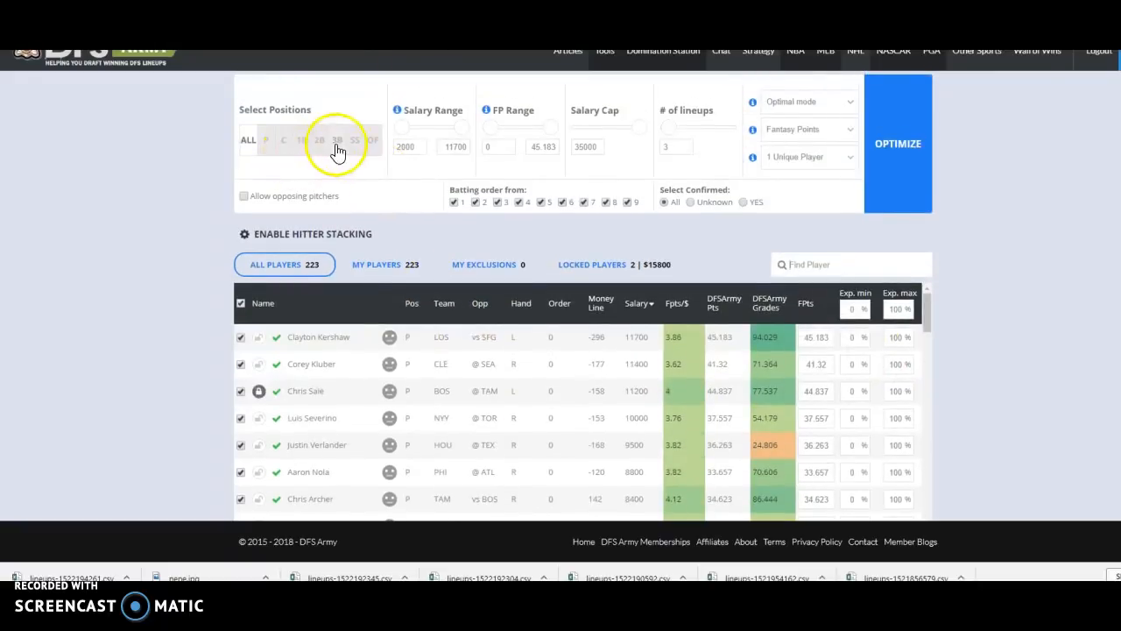
left_click(302, 140)
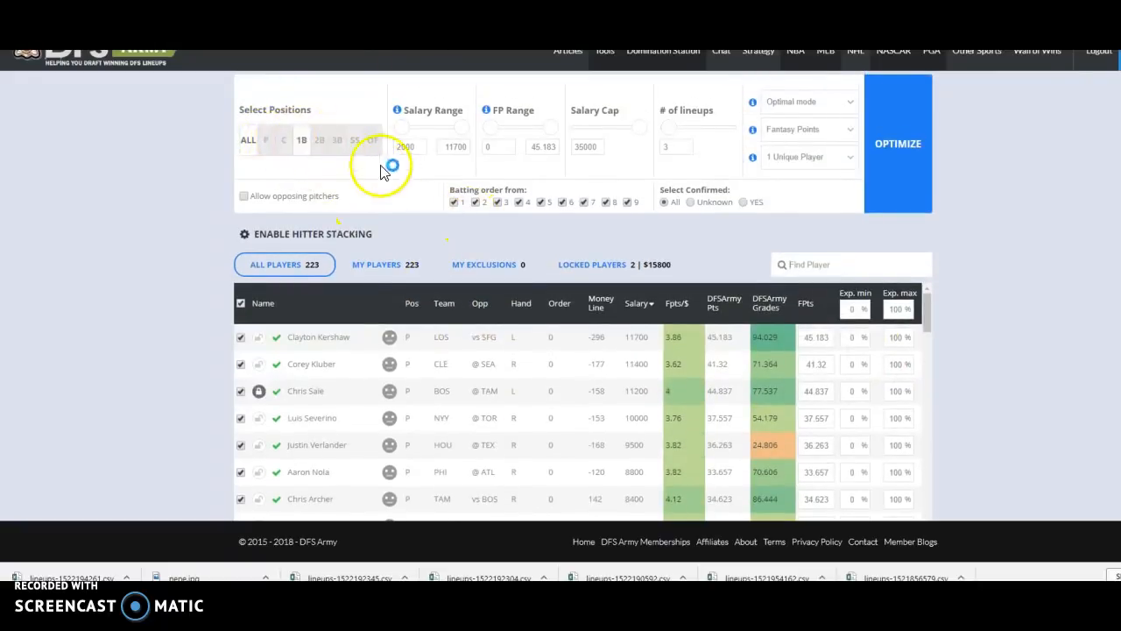
left_click(297, 143)
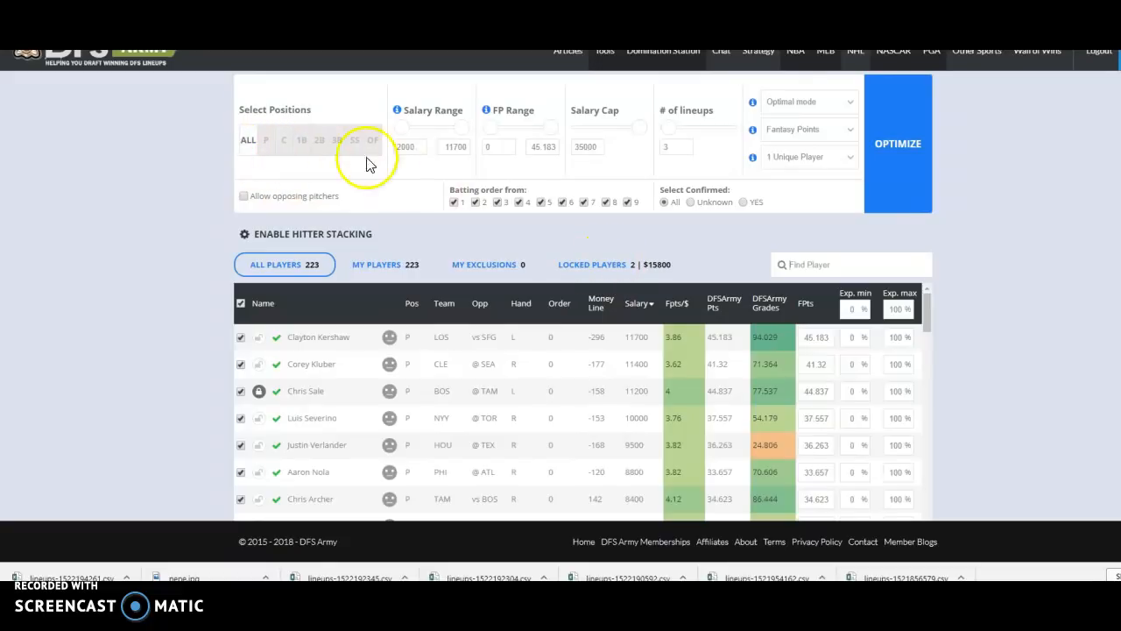
Browse the salary-sorted pool down to the 2600 and 2500 hitters and compare Logan Morrison's and Lucas Duda's projected points.
scroll(1014, 287, "down", 2)
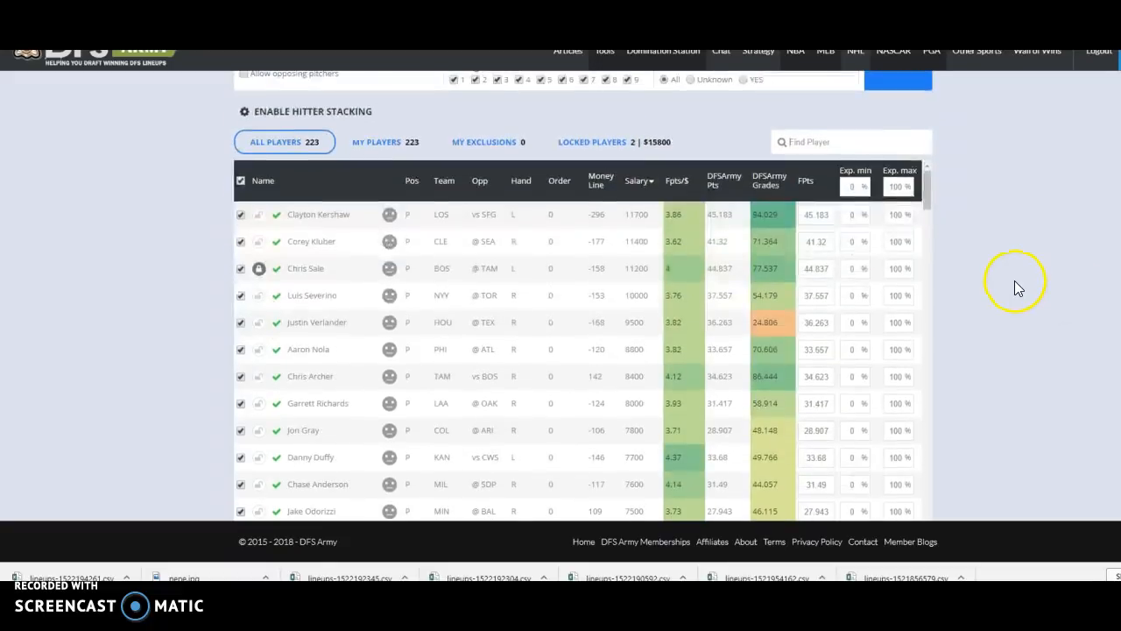
scroll(595, 294, "down", 4)
scroll(600, 299, "down", 15)
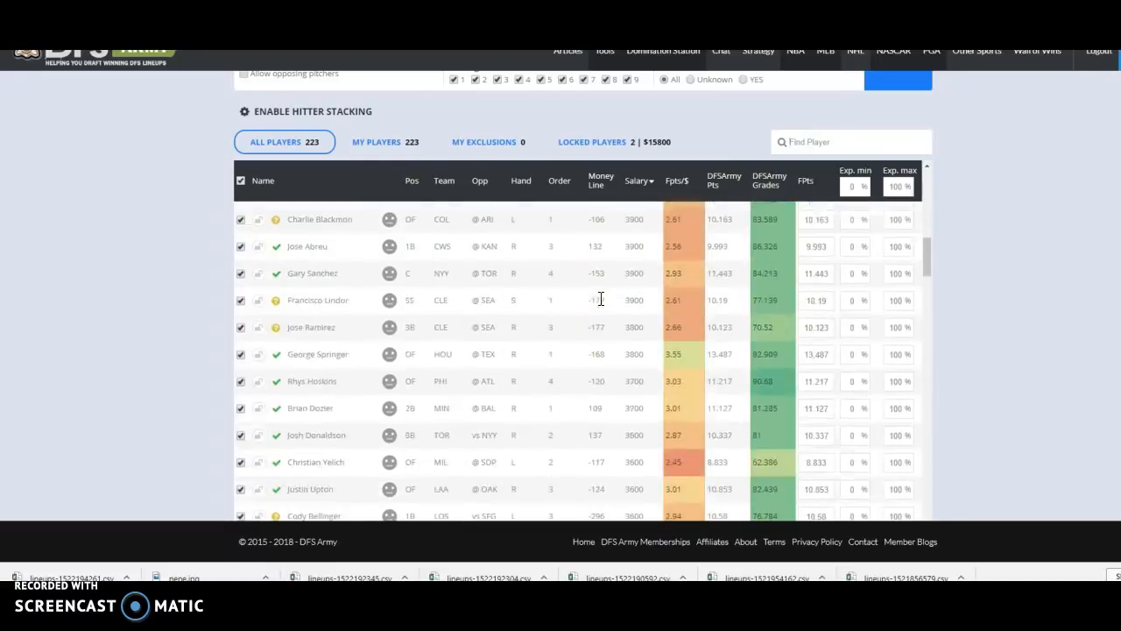
scroll(606, 300, "down", 15)
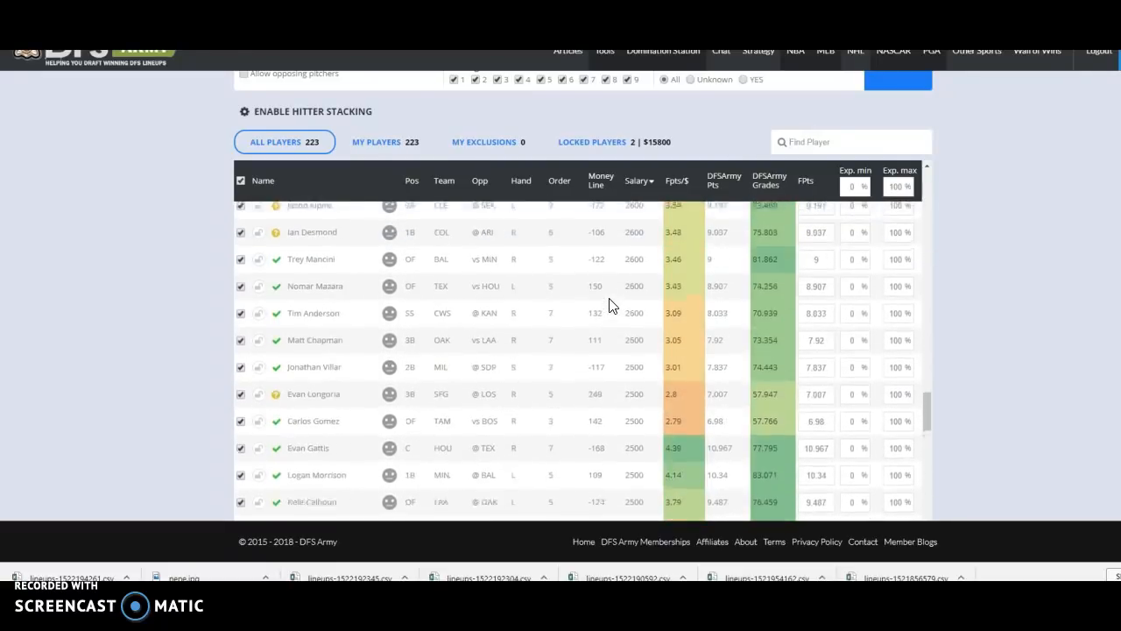
scroll(613, 304, "up", 3)
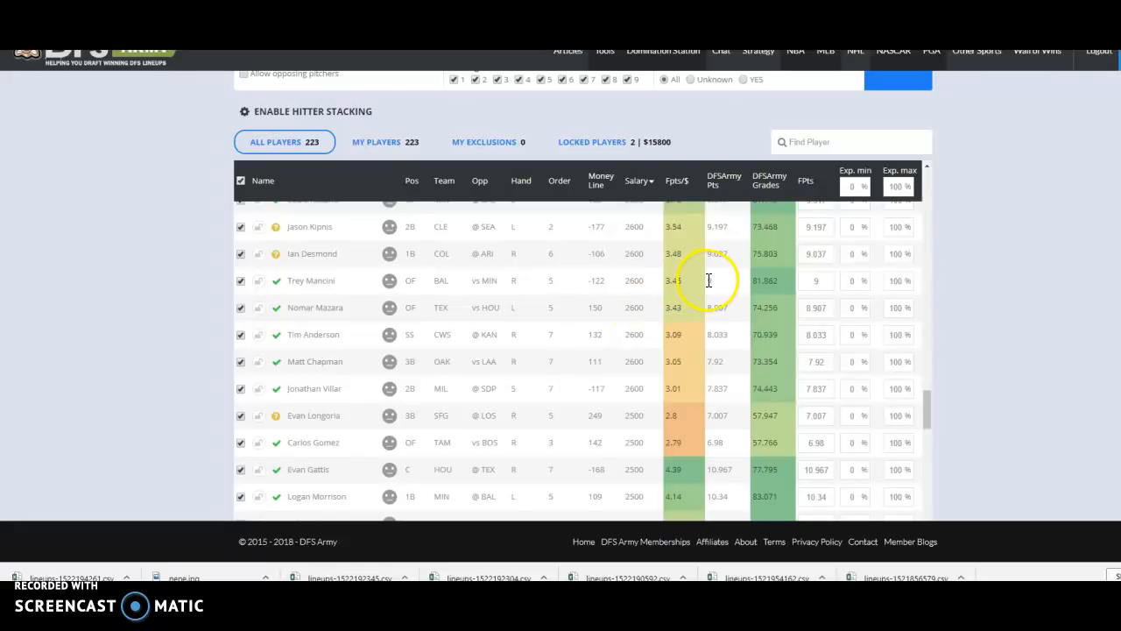
scroll(788, 344, "down", 1)
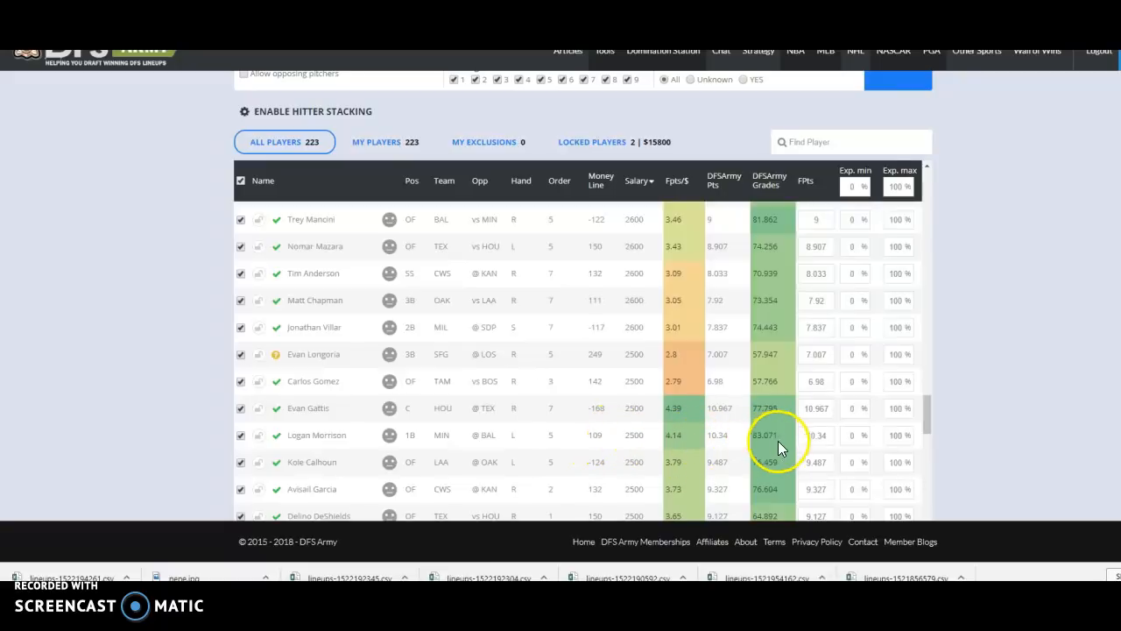
left_click_drag(729, 436, 716, 435)
scroll(734, 443, "down", 1)
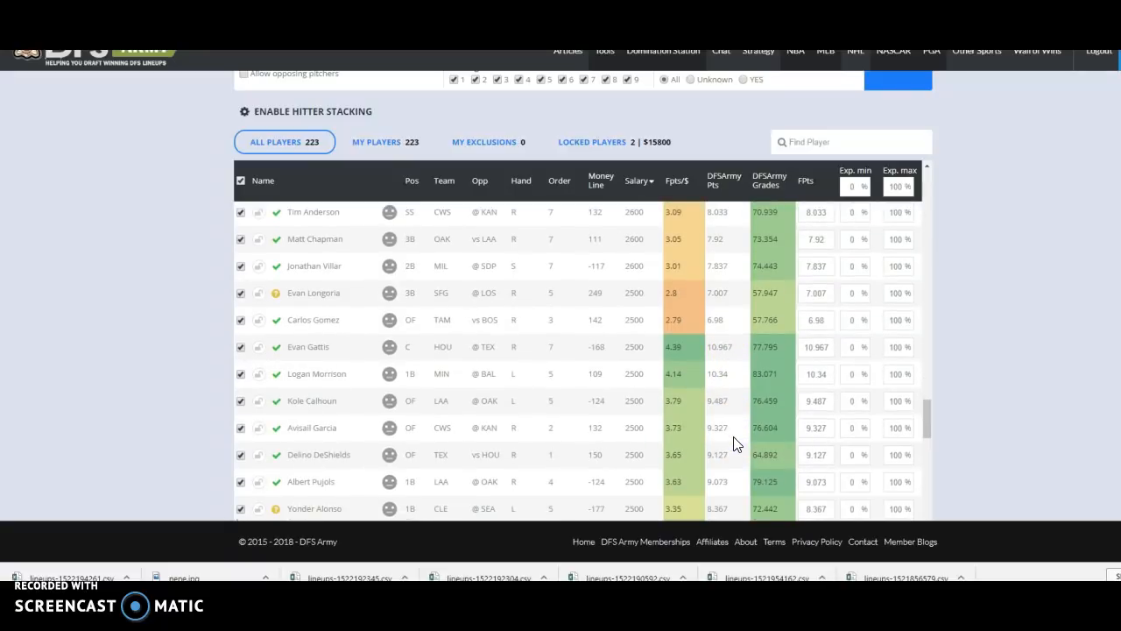
scroll(734, 443, "down", 2)
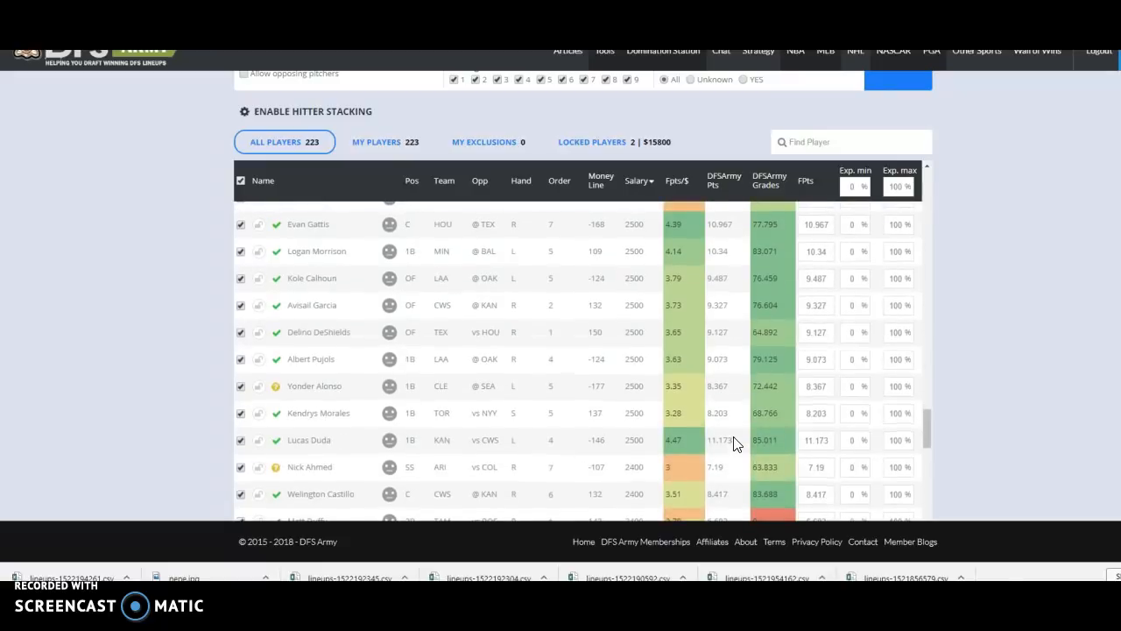
left_click_drag(736, 444, 713, 446)
Compare the projected points and value of the low-priced hitters again, from the 2700 salaries down to the 2400 ones.
scroll(723, 430, "up", 8)
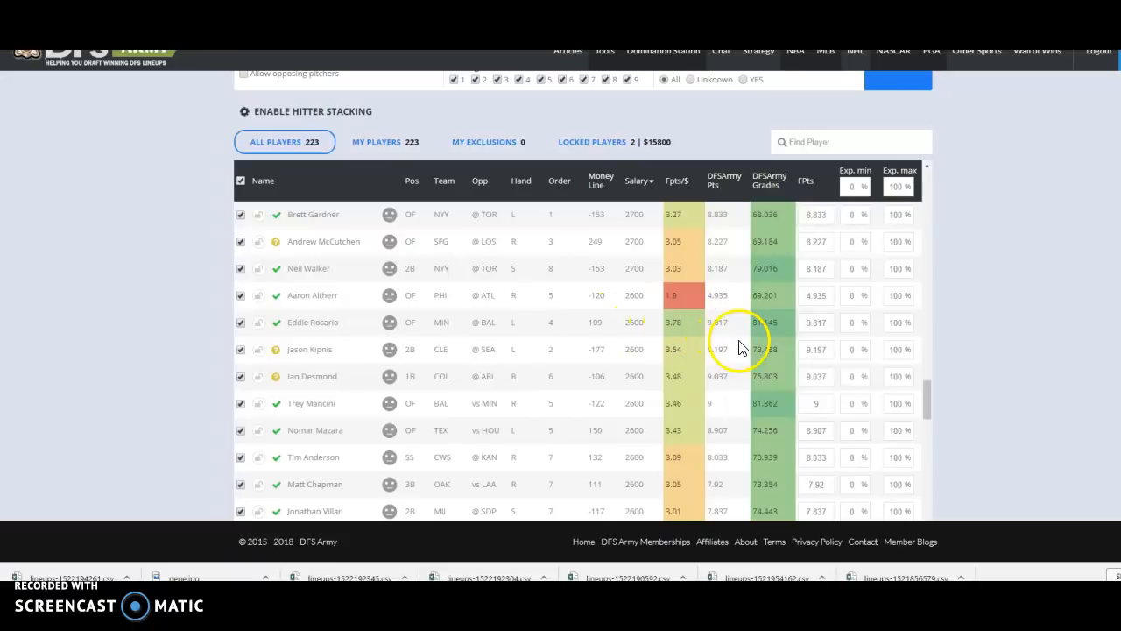
scroll(744, 352, "down", 3)
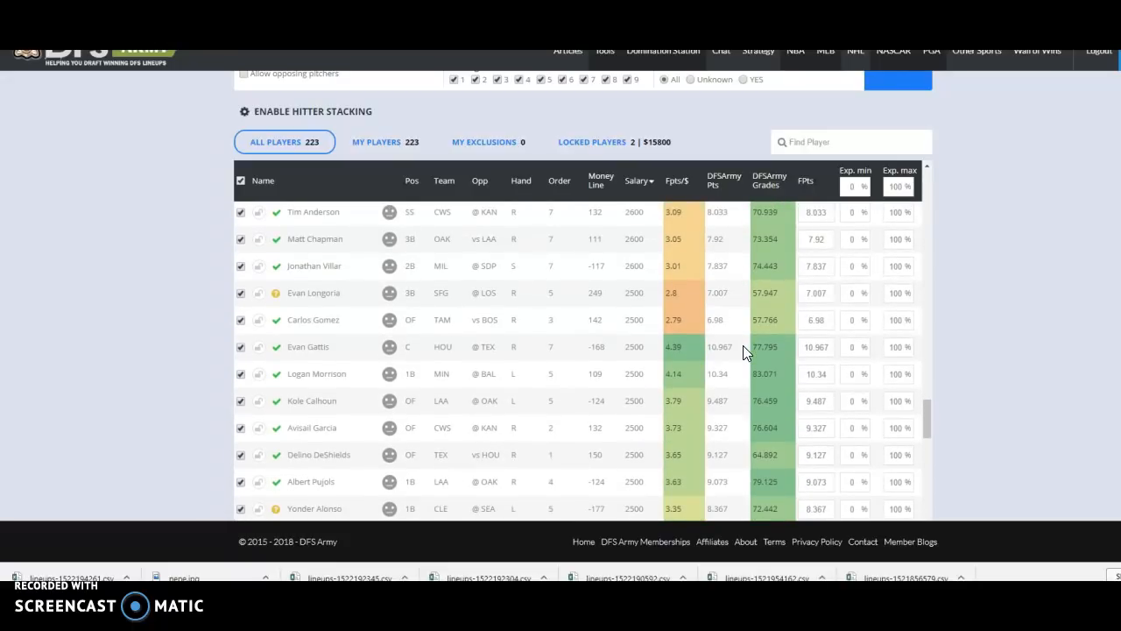
double_click(711, 382)
left_click(738, 392)
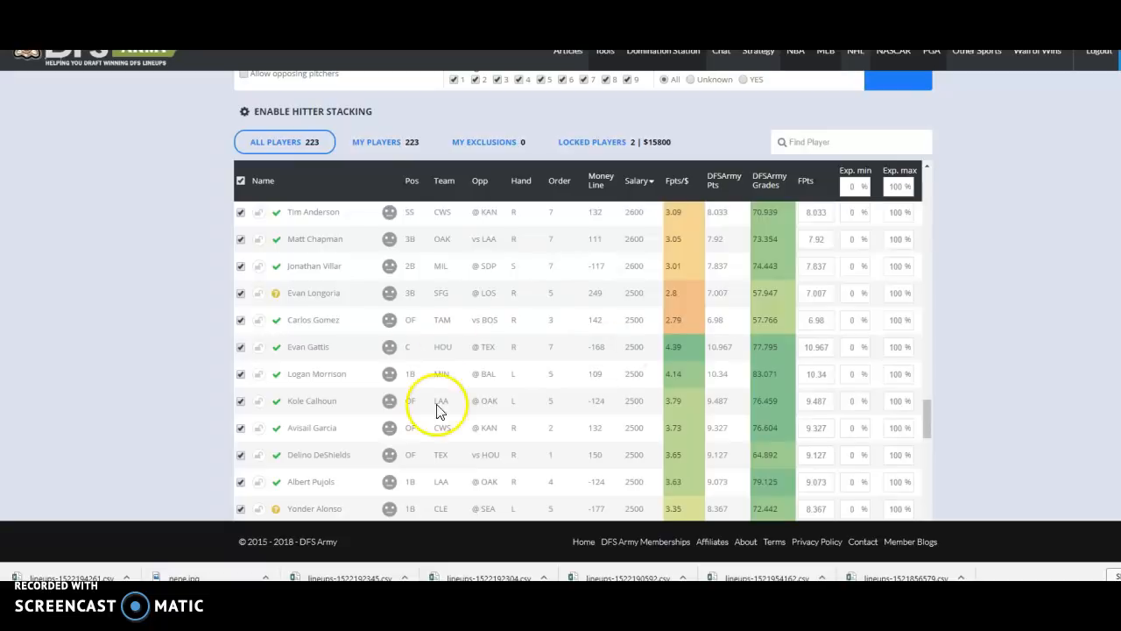
scroll(539, 394, "down", 1)
scroll(538, 394, "down", 2)
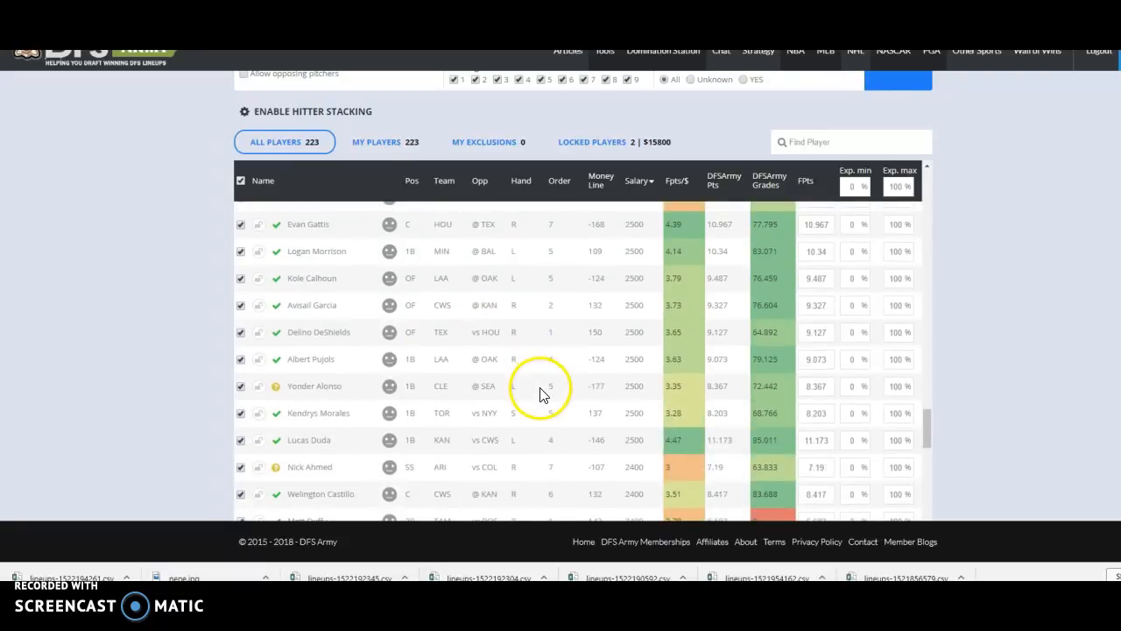
scroll(543, 401, "down", 2)
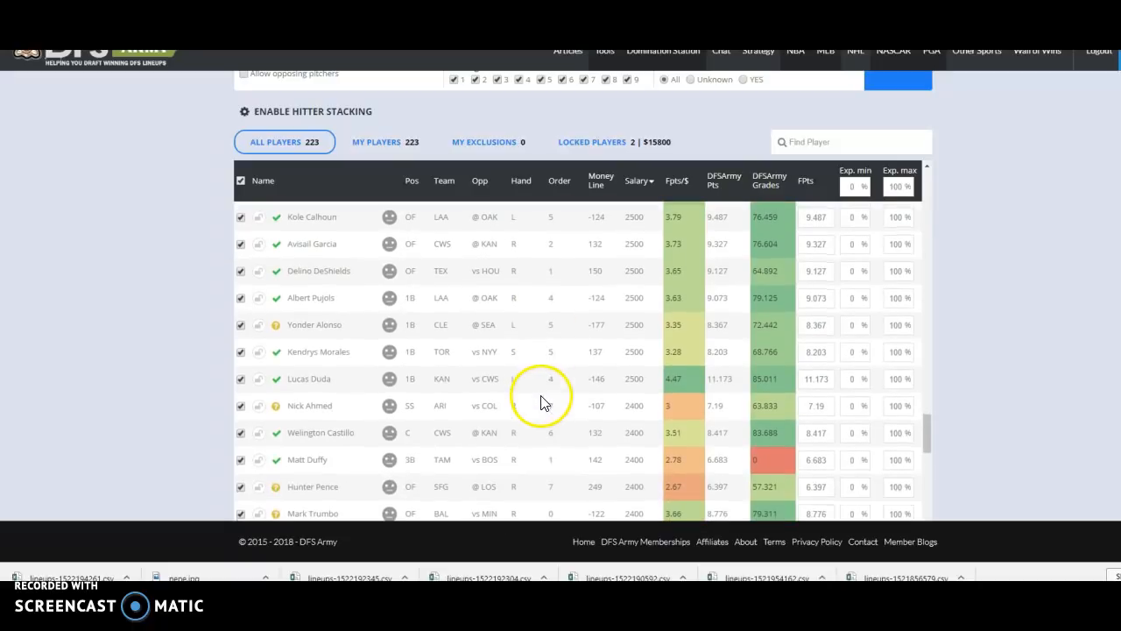
scroll(508, 447, "down", 2)
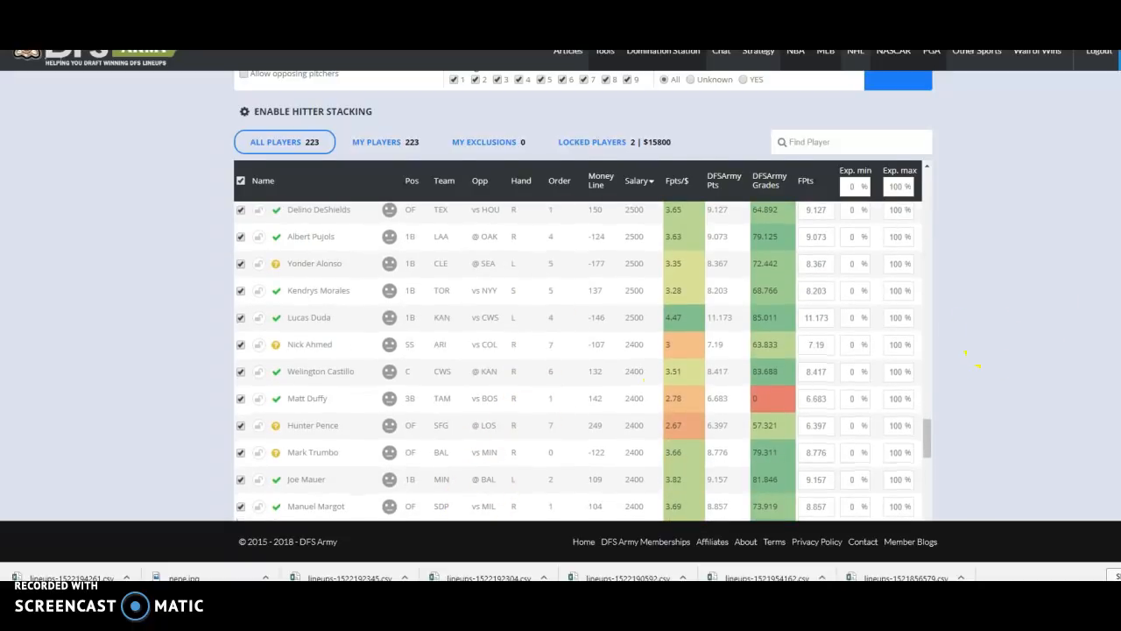
Review the three generated lineups together with the optimizer settings and the low-salary players in the pool.
scroll(1051, 318, "up", 5)
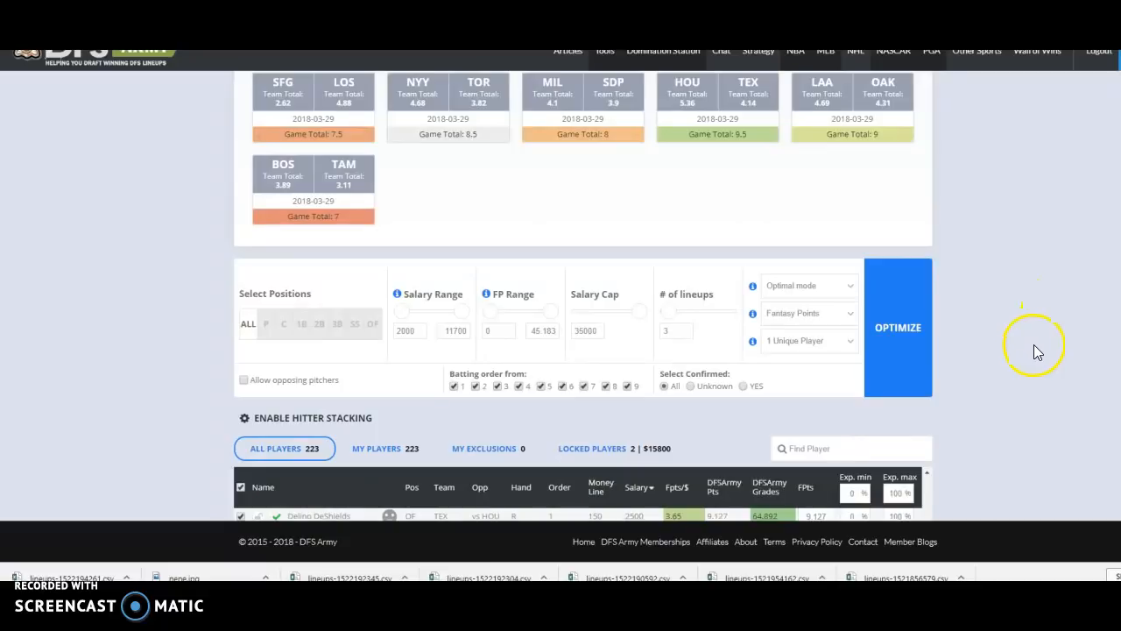
scroll(1053, 344, "down", 10)
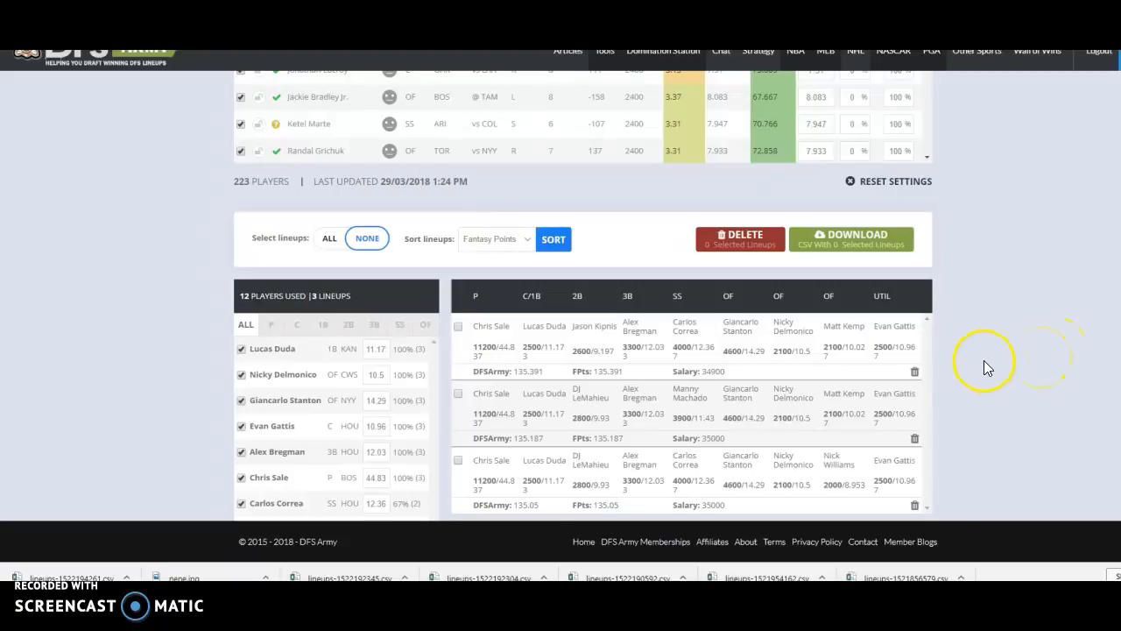
scroll(983, 366, "up", 3)
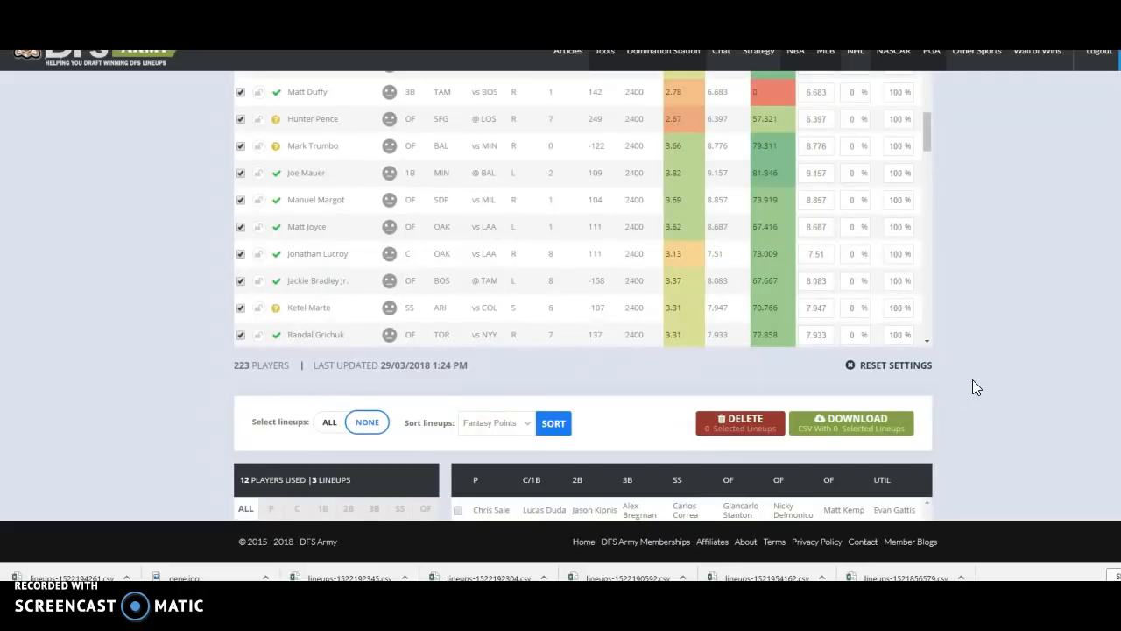
scroll(977, 388, "up", 5)
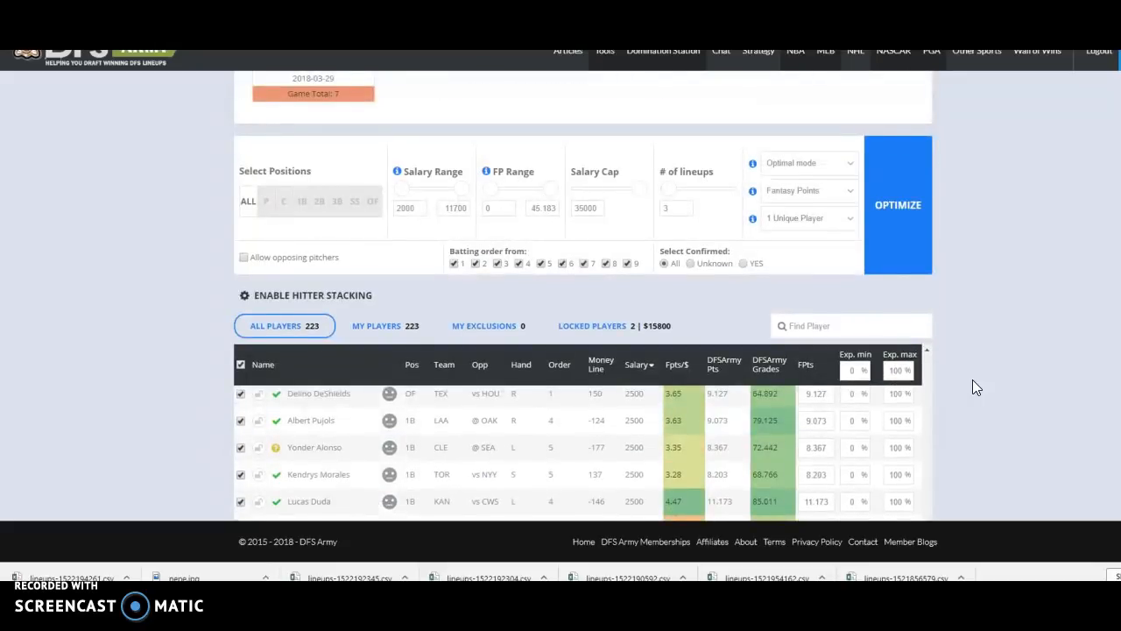
scroll(977, 388, "down", 4)
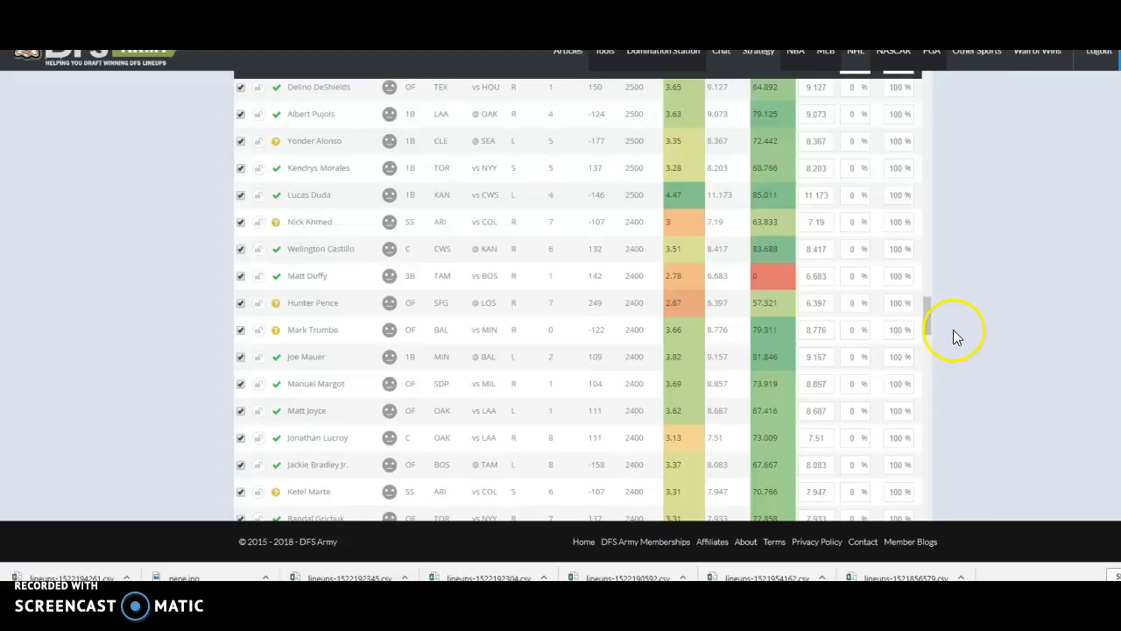
Review the optimizer settings and the three generated lineups, examining the salaries and projected points in the top lineup.
scroll(954, 333, "up", 4)
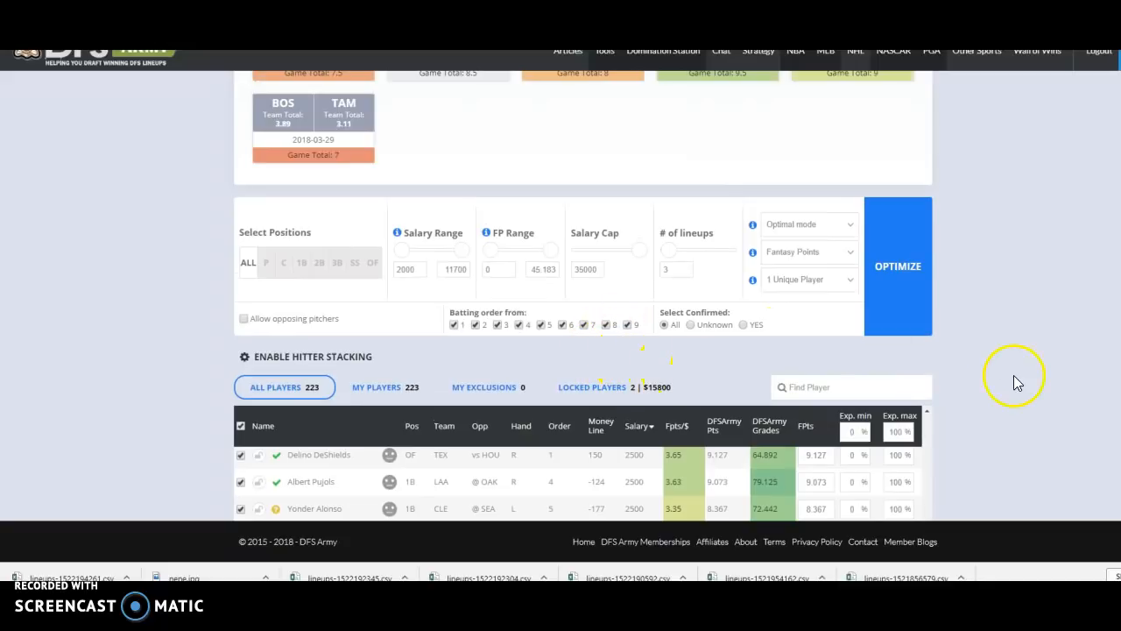
scroll(1018, 381, "down", 2)
scroll(611, 273, "up", 2)
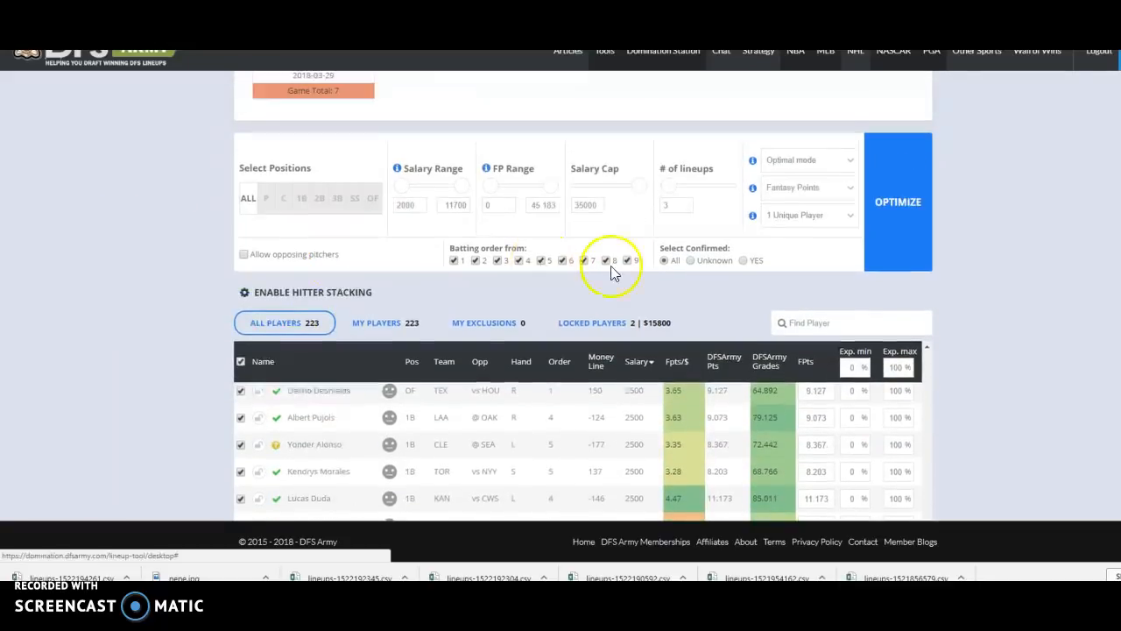
scroll(994, 326, "up", 1)
scroll(1013, 315, "down", 10)
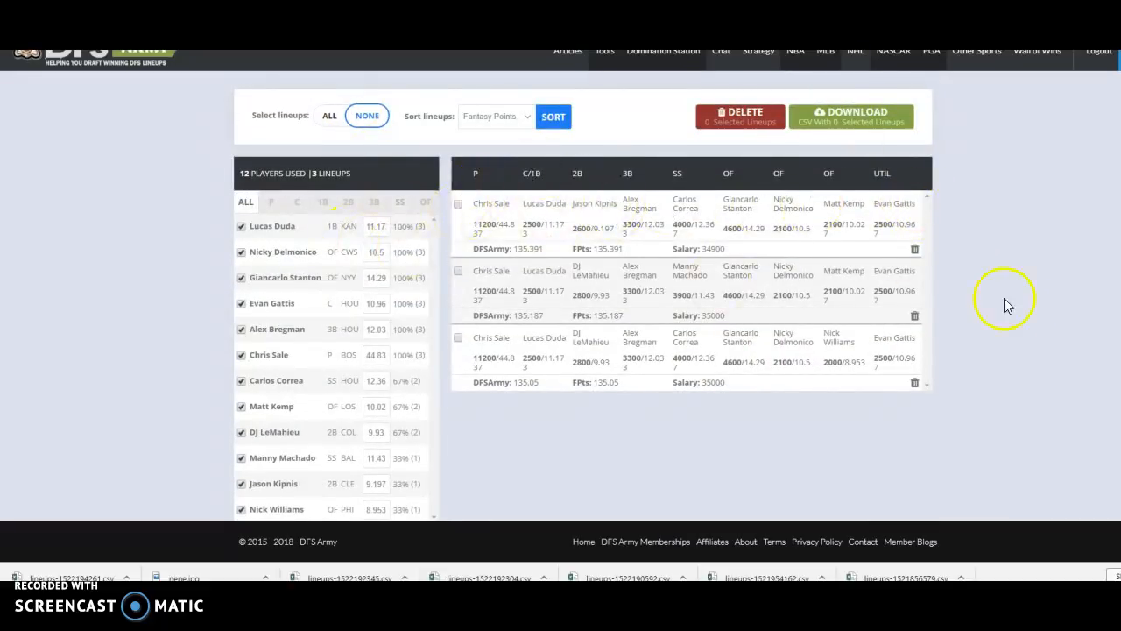
scroll(1006, 305, "up", 2)
scroll(1005, 304, "down", 1)
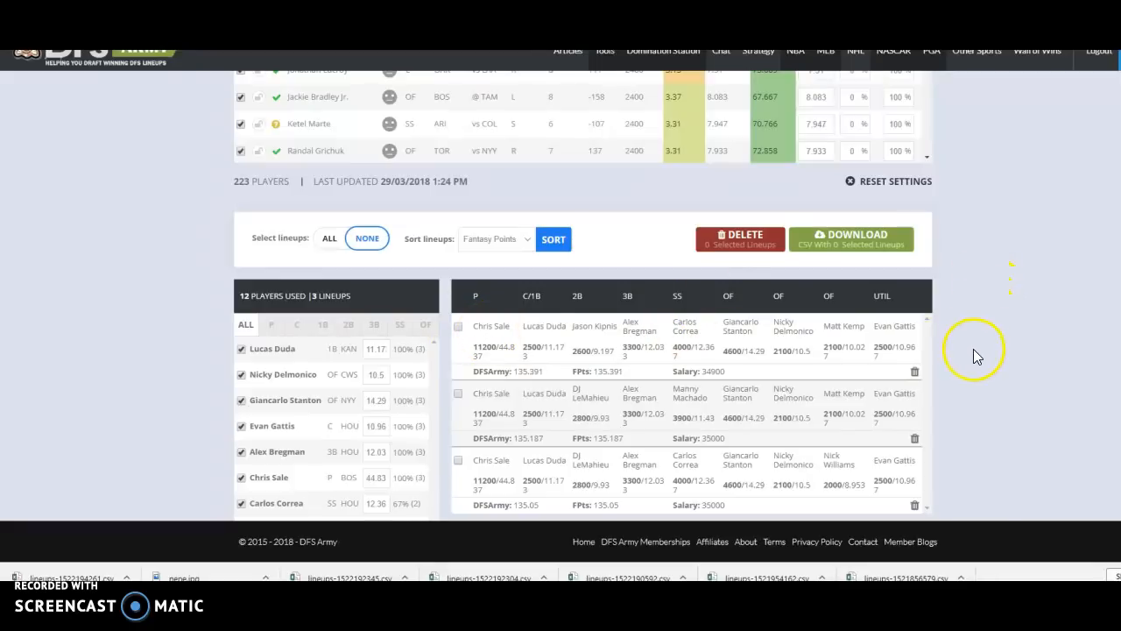
scroll(959, 333, "down", 2)
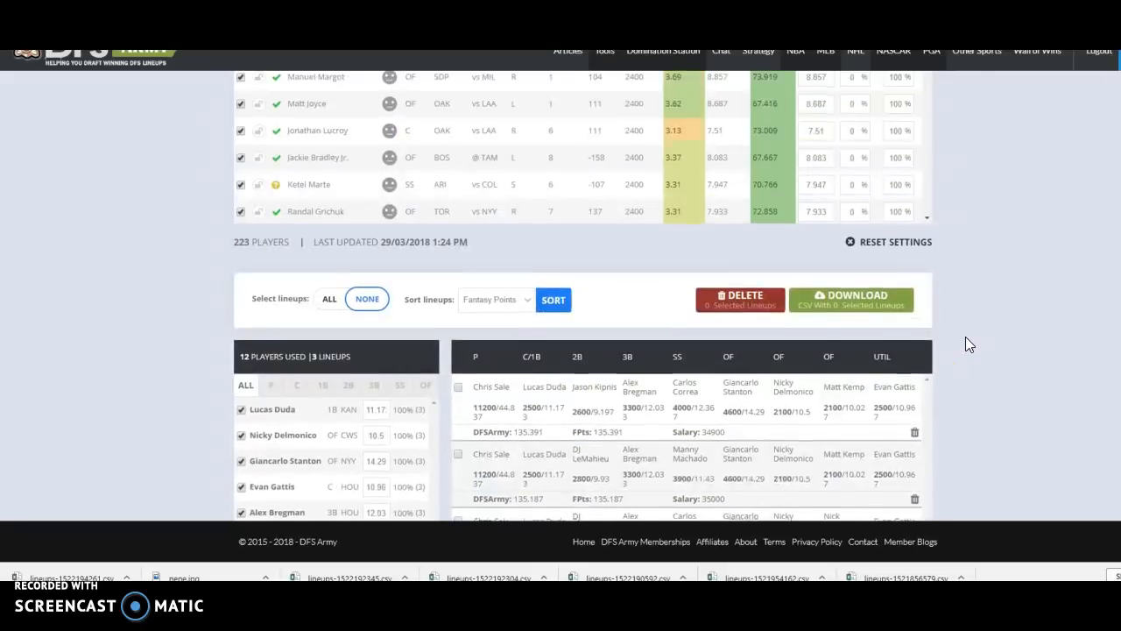
scroll(963, 342, "down", 2)
left_click_drag(896, 283, 469, 274)
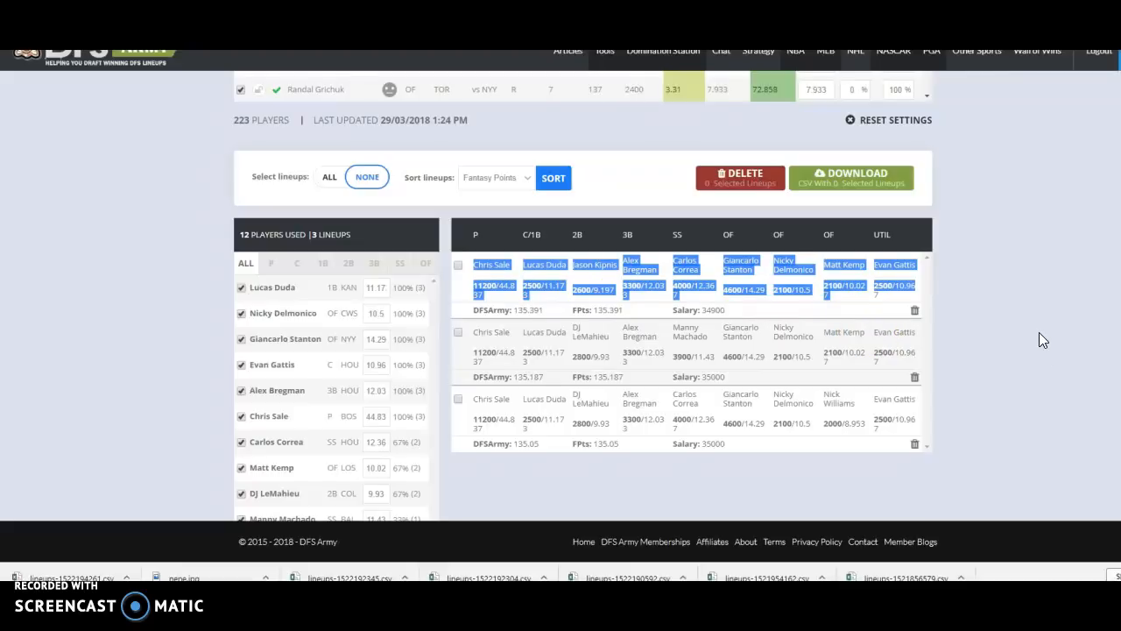
Examine the salary-sorted player pool, the optimizer settings and the team and game totals in the games filter.
scroll(1039, 332, "up", 5)
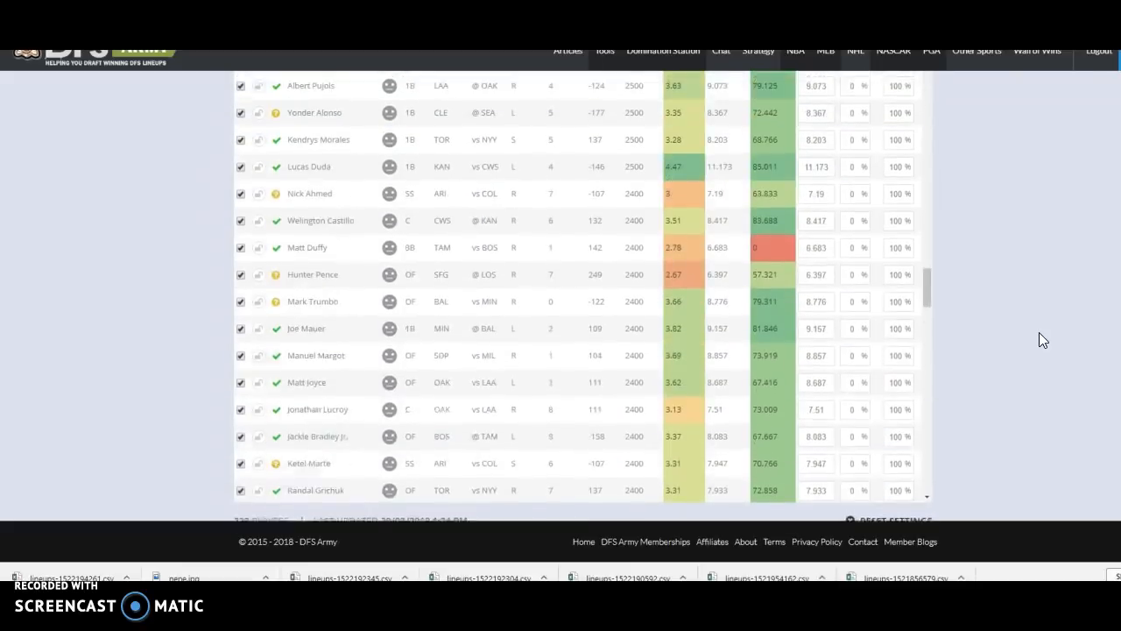
scroll(1040, 333, "up", 2)
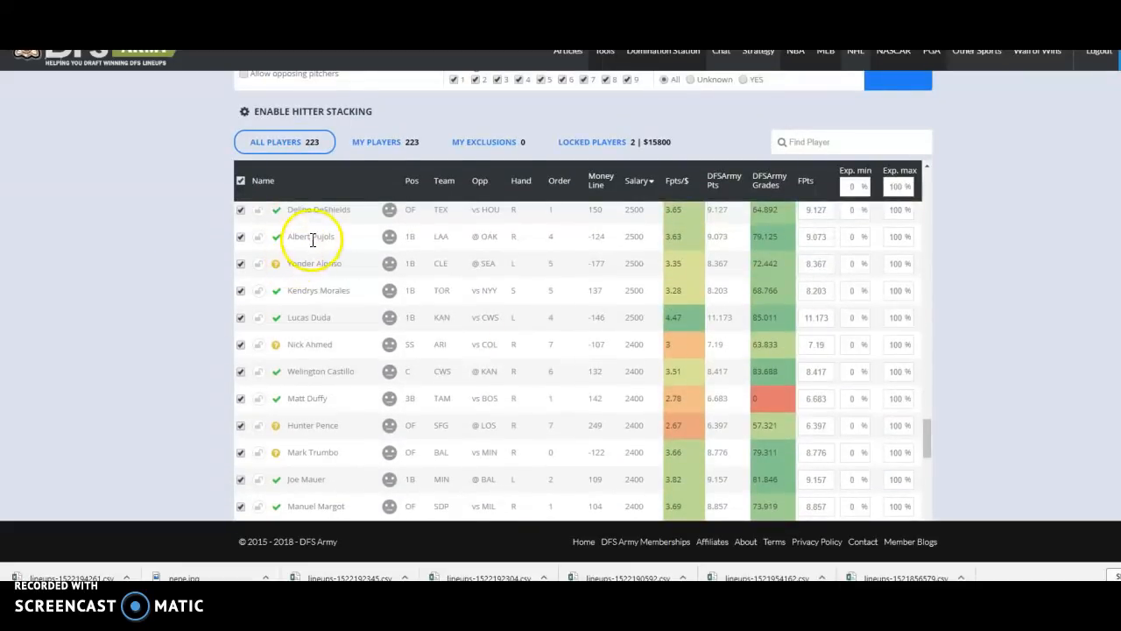
scroll(763, 233, "up", 2)
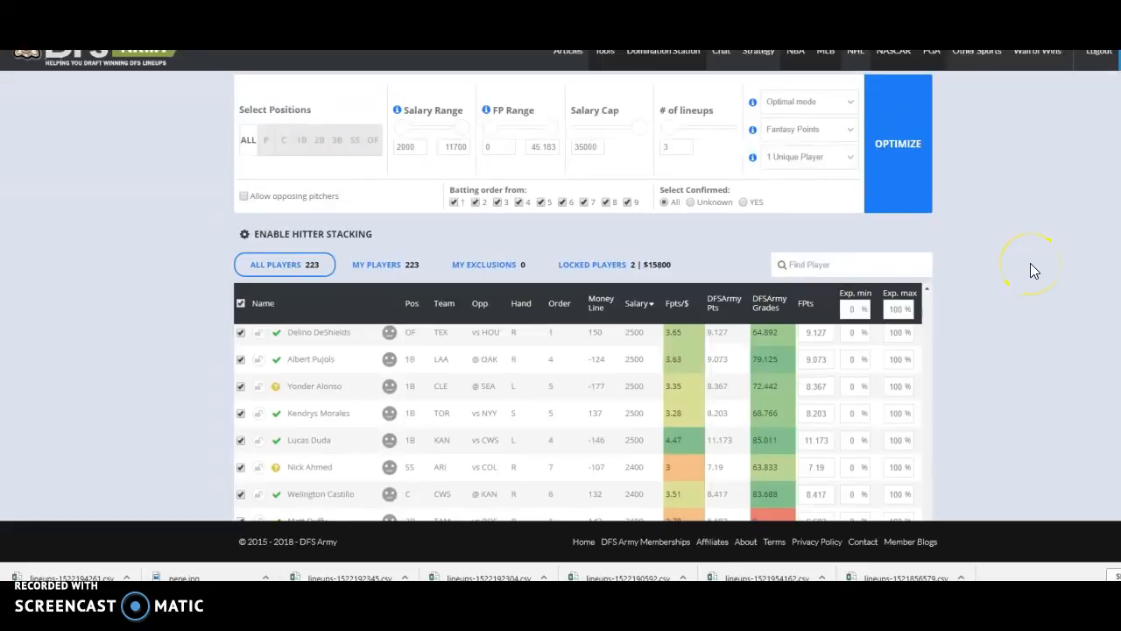
scroll(1026, 272, "up", 4)
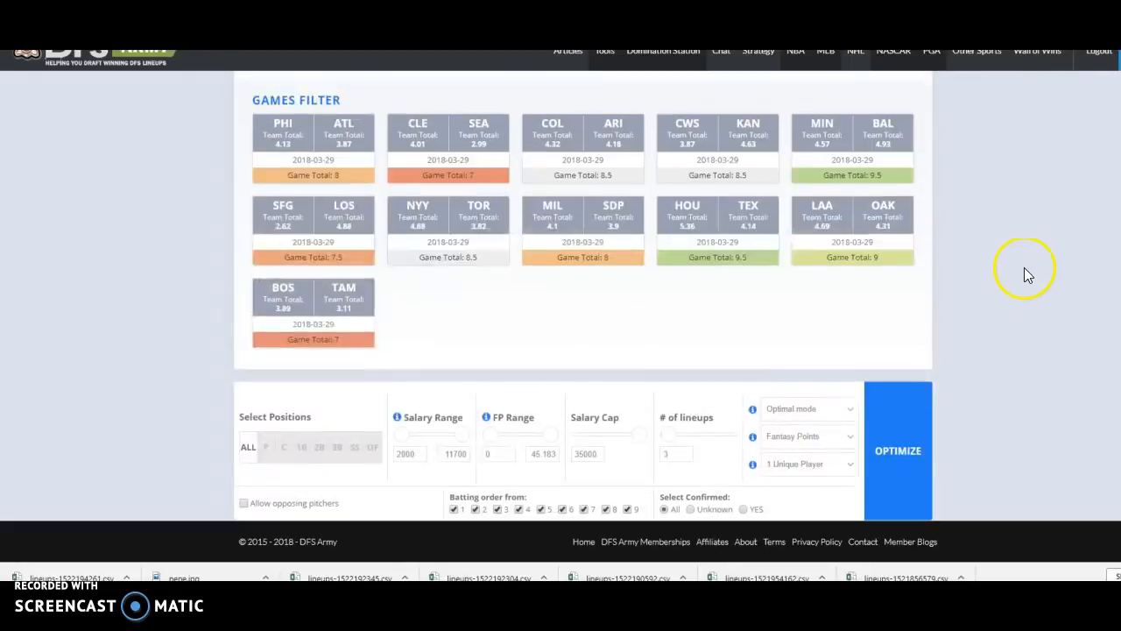
scroll(980, 270, "down", 3)
scroll(944, 289, "up", 2)
scroll(946, 281, "down", 3)
scroll(947, 281, "up", 3)
scroll(947, 281, "down", 1)
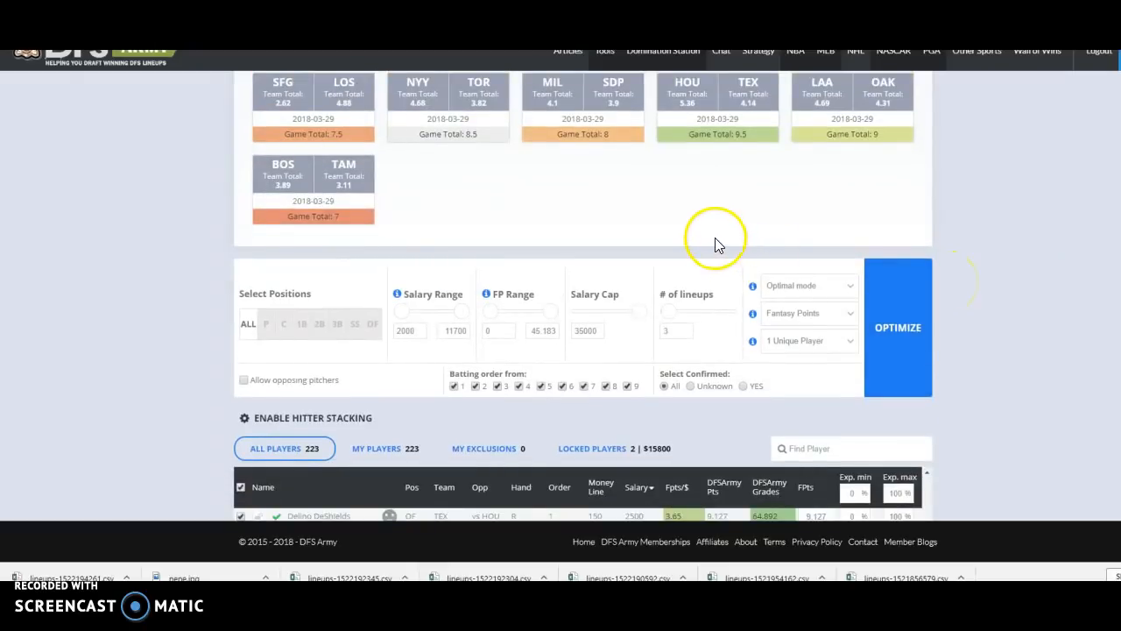
Limit the pool to batting order spots 1 through 6 by excluding spots 7, 8 and 9.
scroll(711, 235, "down", 1)
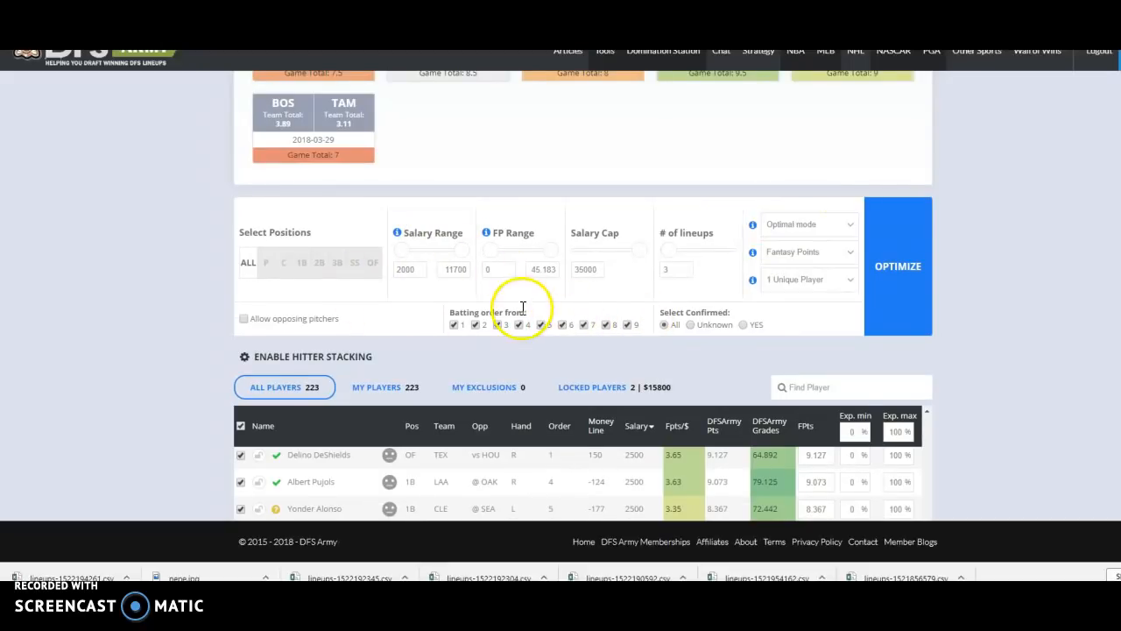
scroll(622, 297, "down", 2)
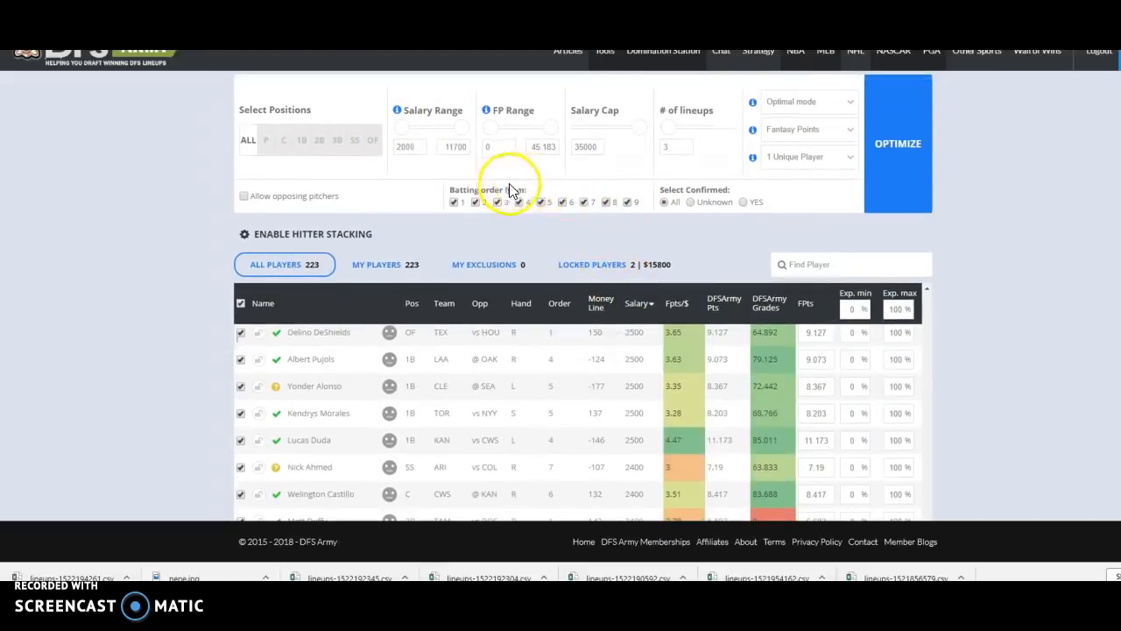
left_click(583, 201)
left_click(605, 202)
left_click(630, 204)
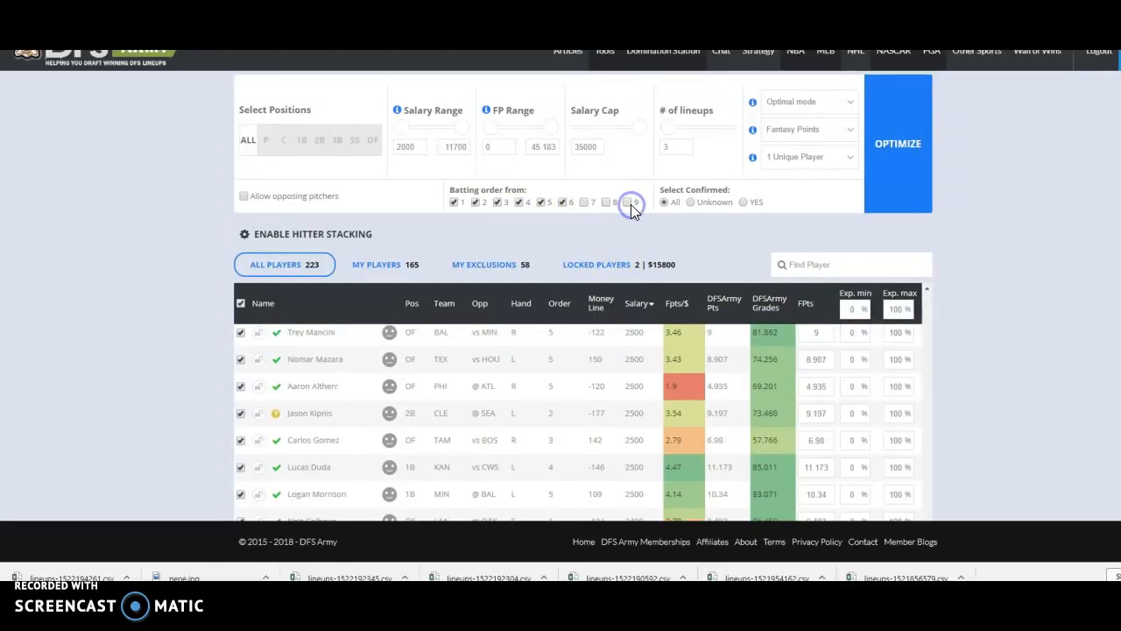
left_click(561, 203)
left_click(476, 203)
Run the optimizer again for three lineups with the restricted batting order and review the new lineups.
scroll(1023, 235, "down", 4)
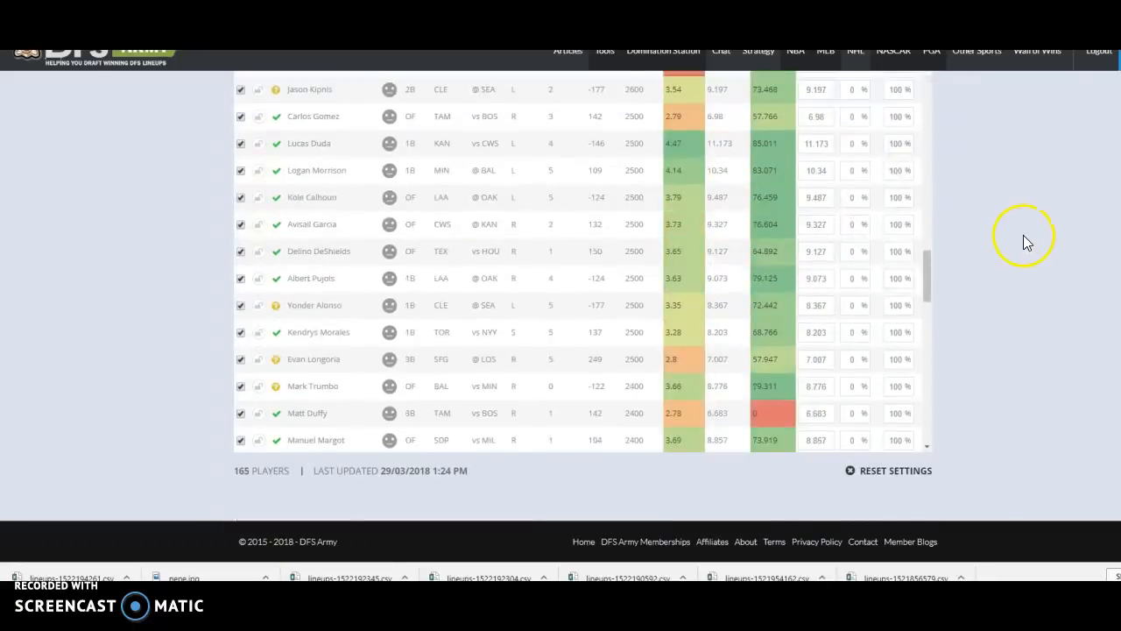
scroll(1023, 235, "up", 4)
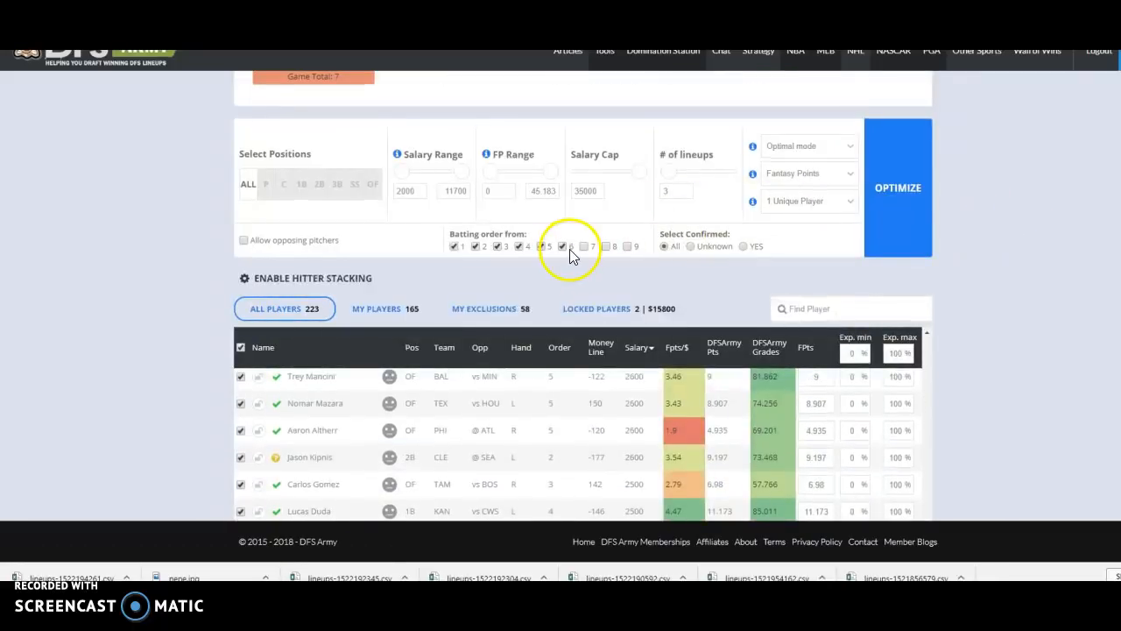
scroll(1028, 252, "down", 5)
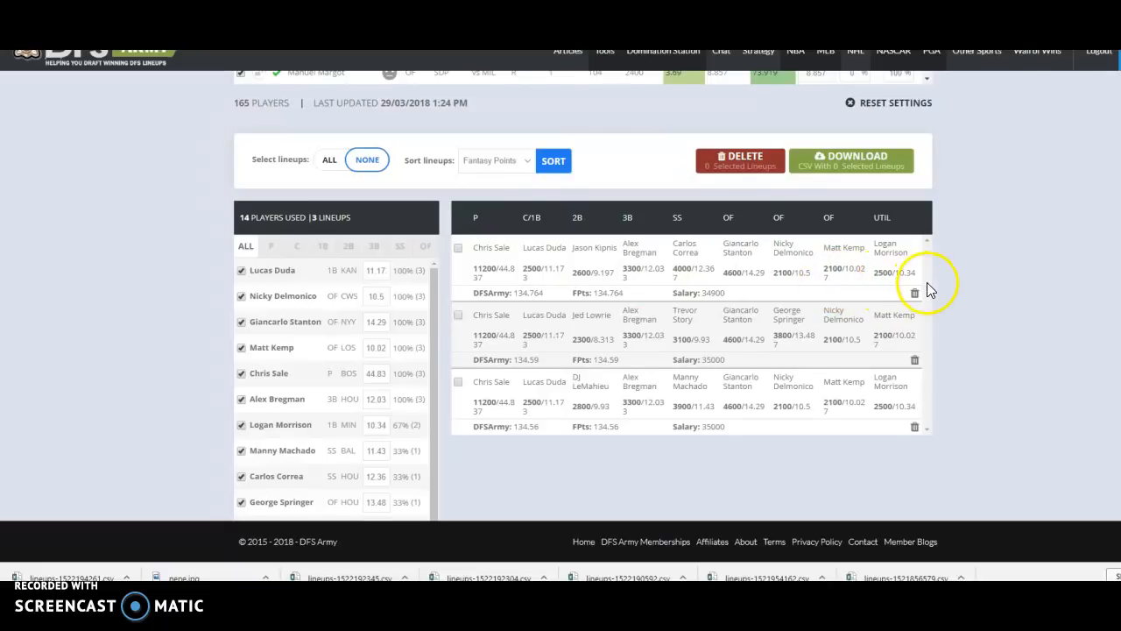
scroll(926, 287, "up", 3)
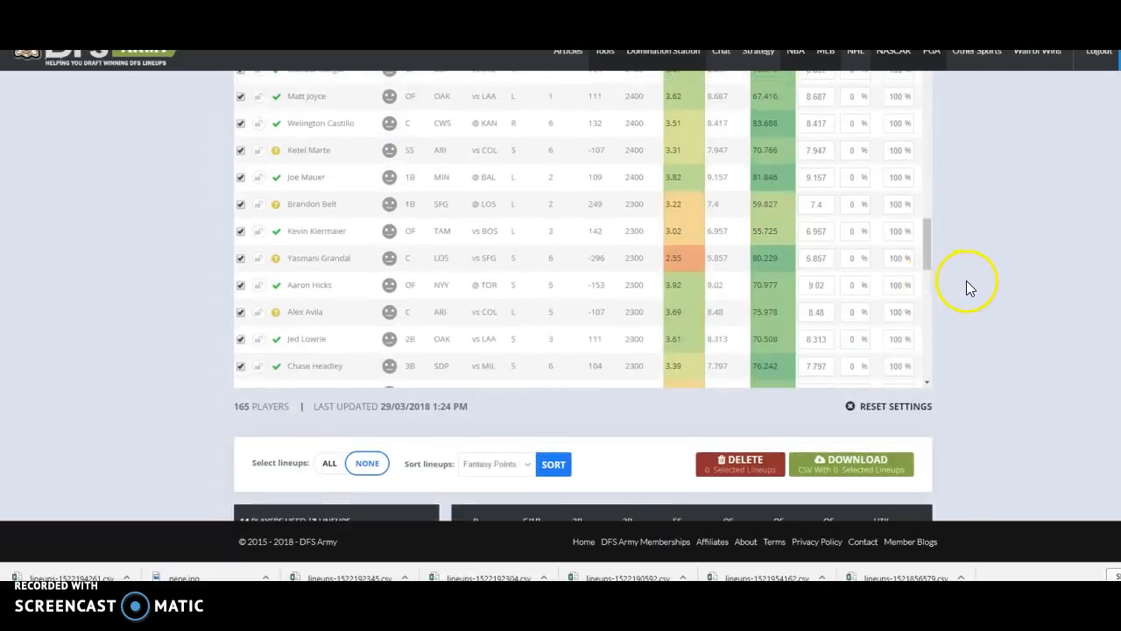
scroll(968, 280, "down", 3)
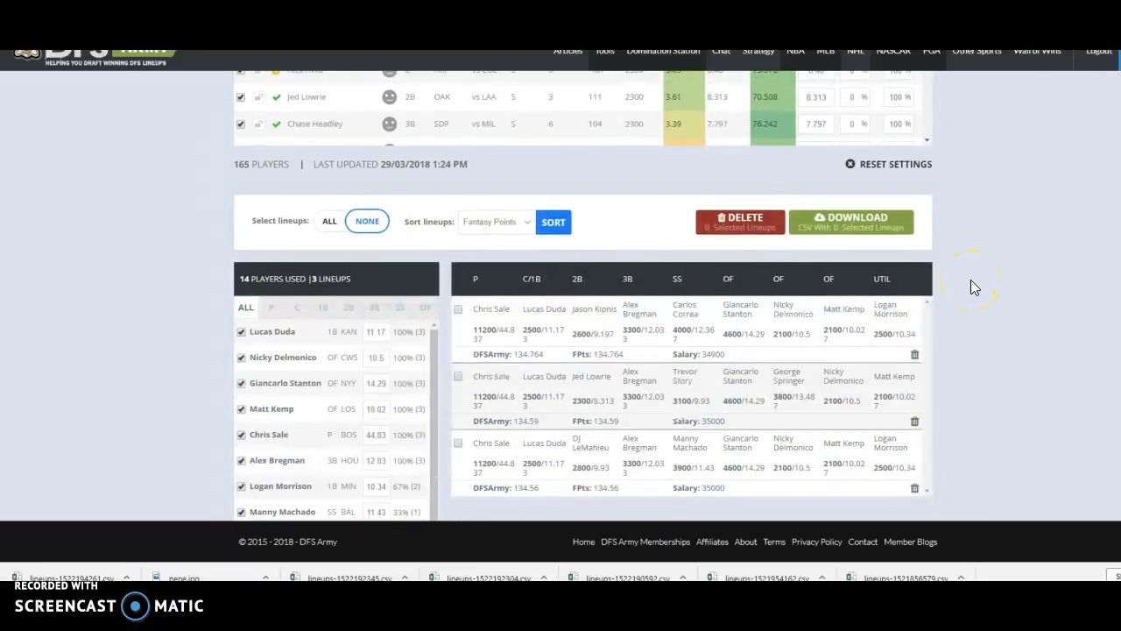
Include batting order spots 7, 8 and 9 in the player pool again.
scroll(973, 284, "up", 5)
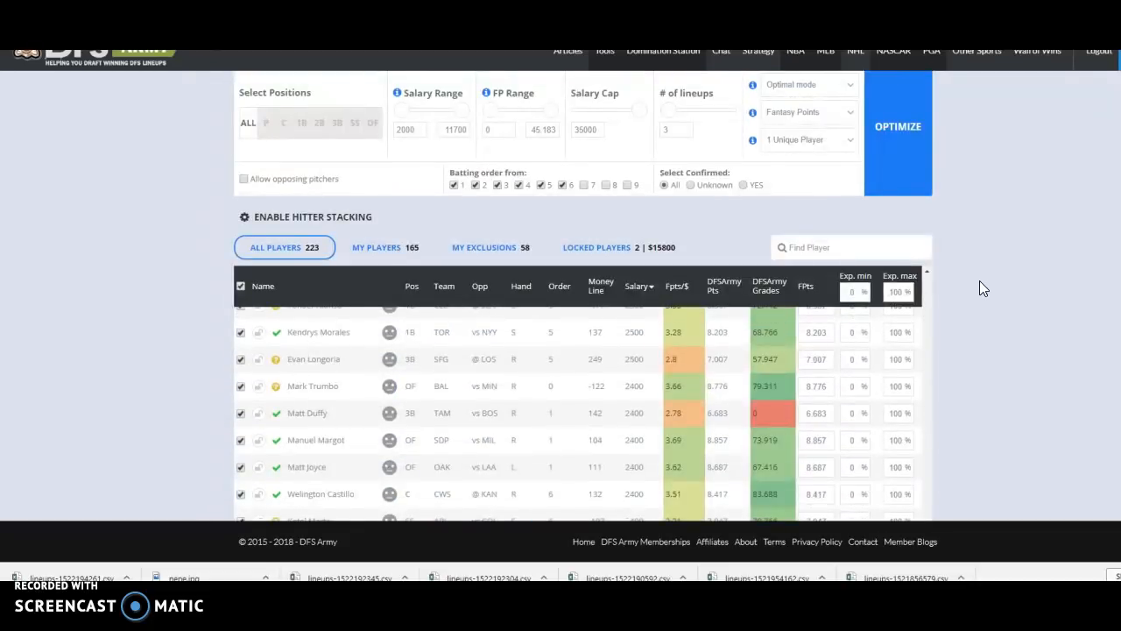
scroll(977, 285, "up", 2)
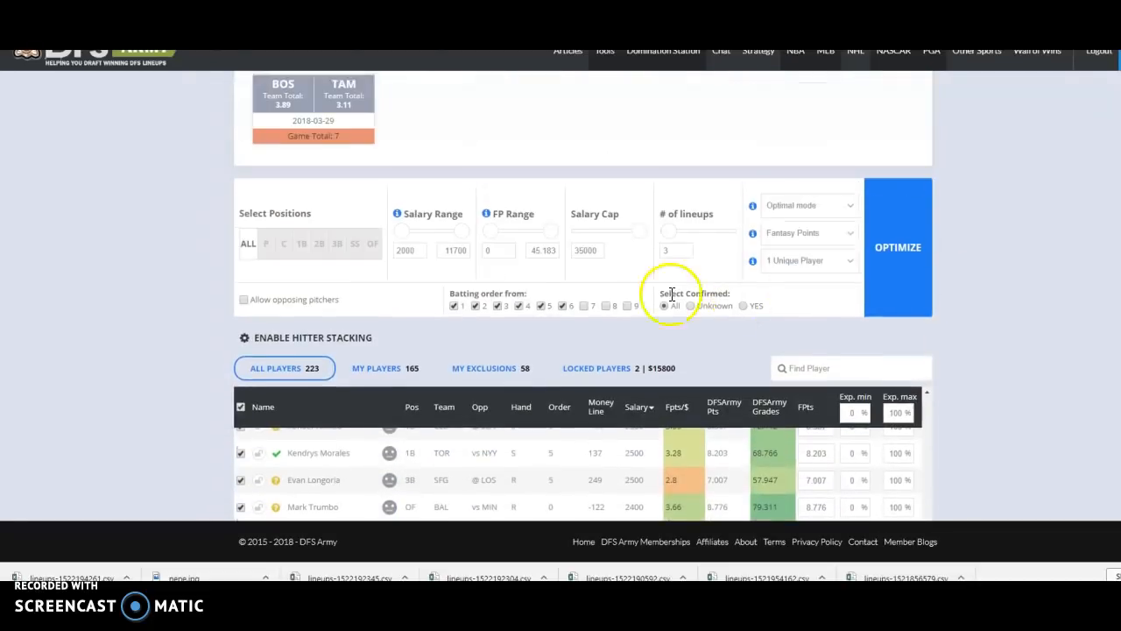
left_click(606, 307)
left_click(627, 307)
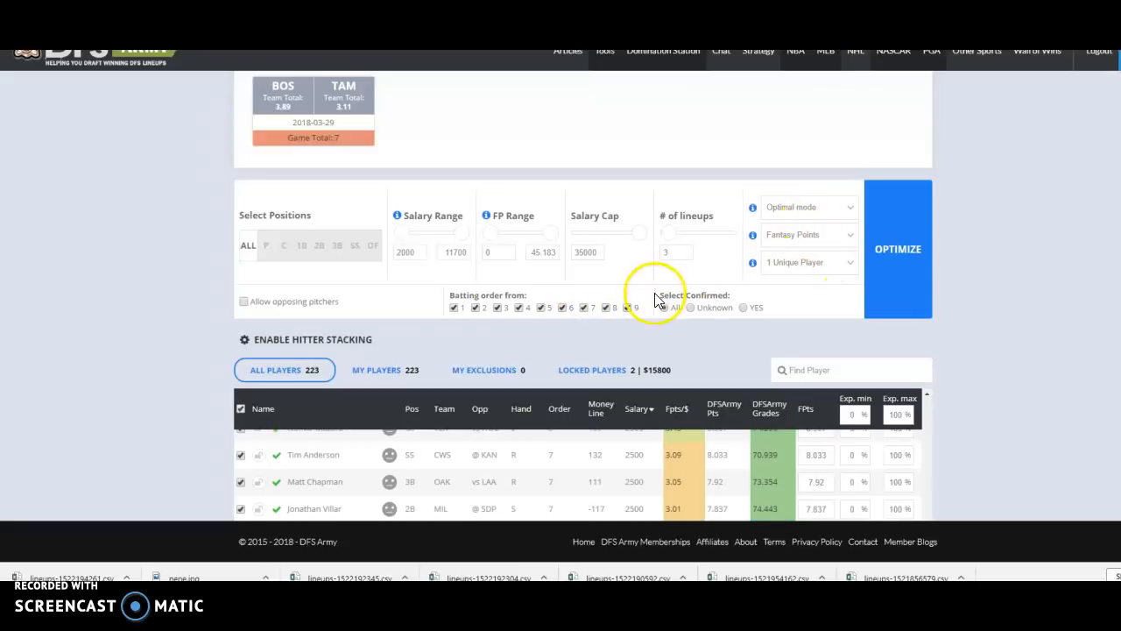
Set the lineup uniqueness requirement to 4 Unique Players.
scroll(977, 273, "up", 2)
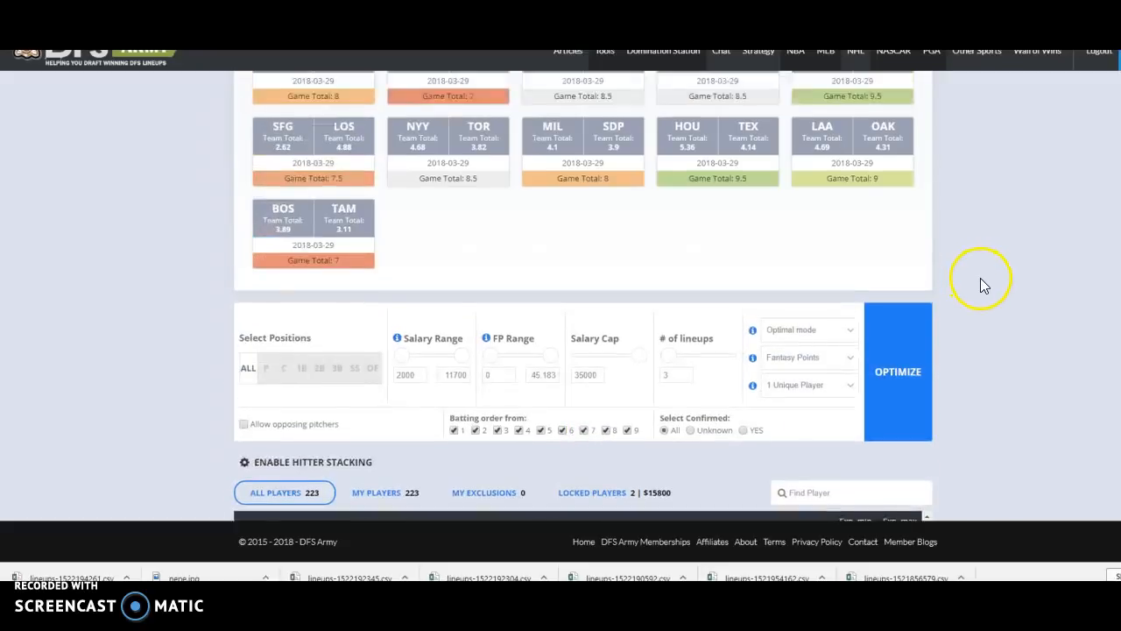
scroll(944, 337, "down", 1)
left_click(795, 324)
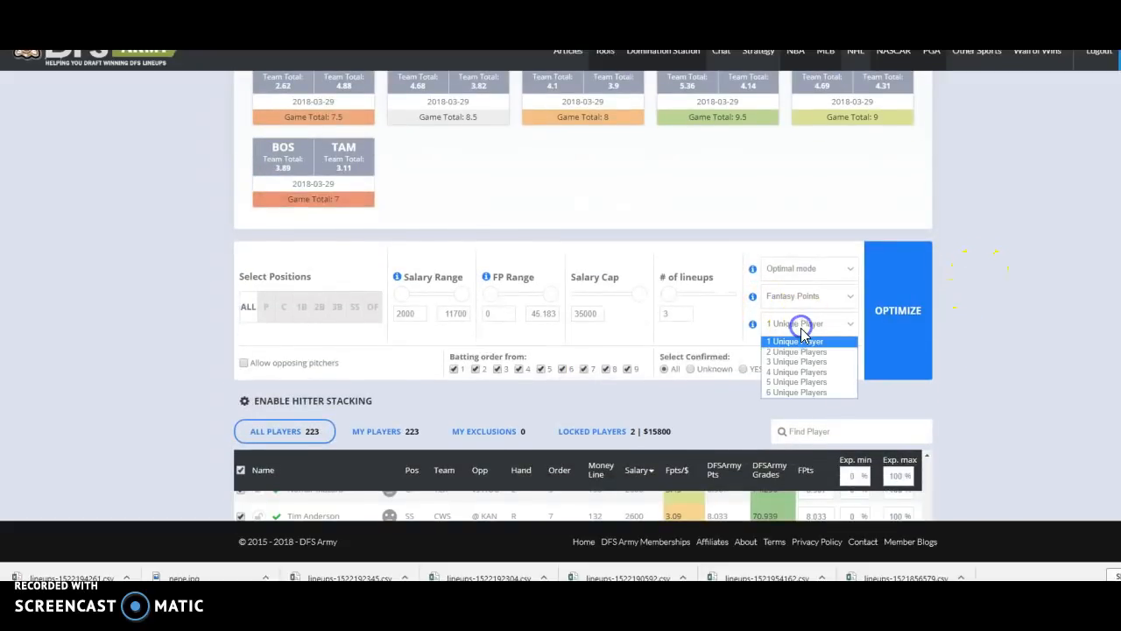
left_click(786, 372)
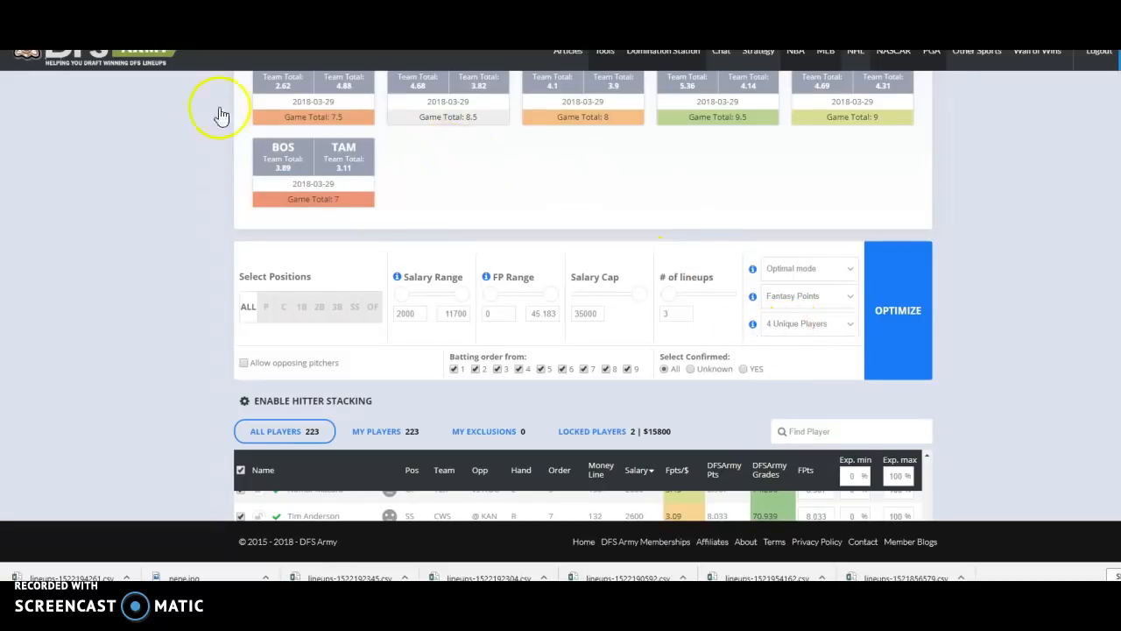
Look over the slate, the team and game totals in the games filter, and the optimizer settings.
scroll(796, 250, "up", 1)
scroll(797, 242, "up", 3)
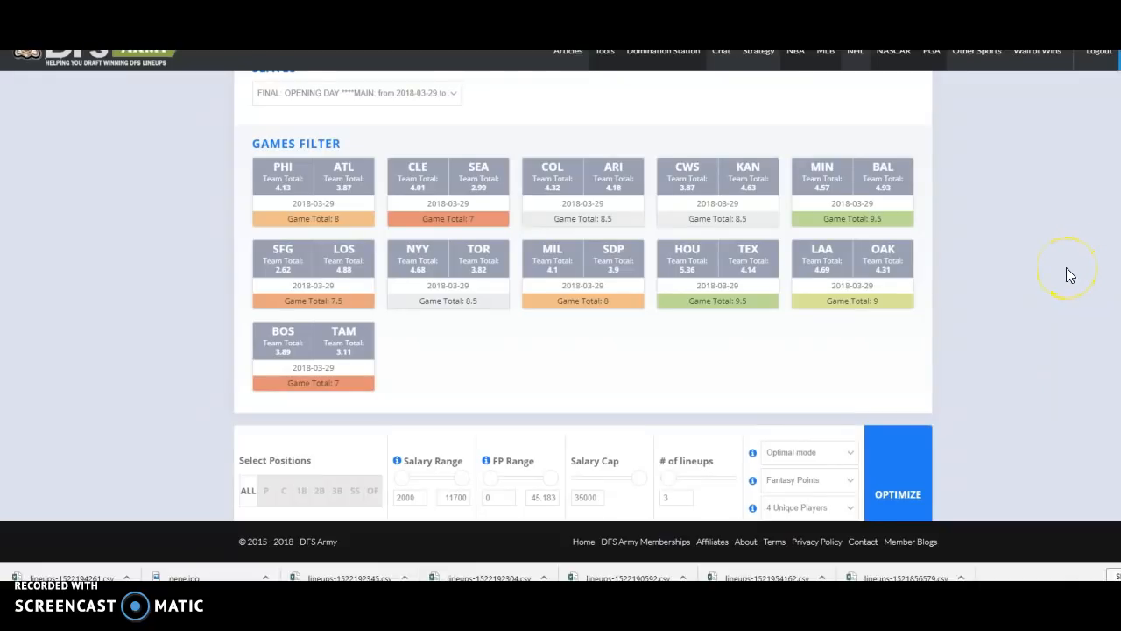
scroll(1066, 269, "down", 4)
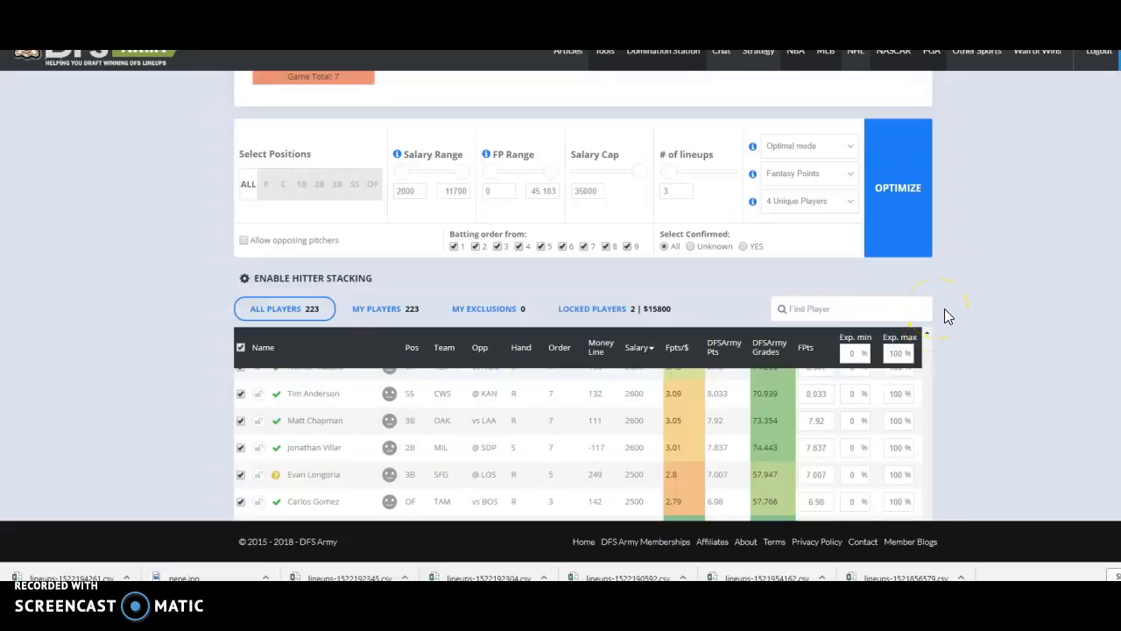
scroll(949, 311, "up", 2)
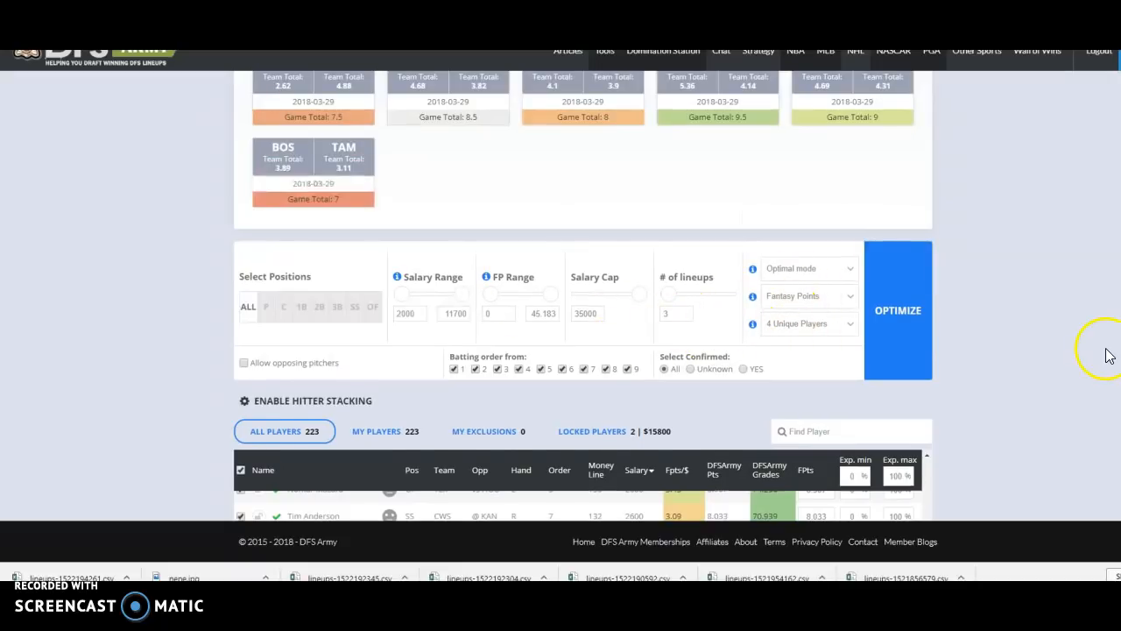
scroll(1104, 360, "down", 2)
scroll(1103, 363, "up", 6)
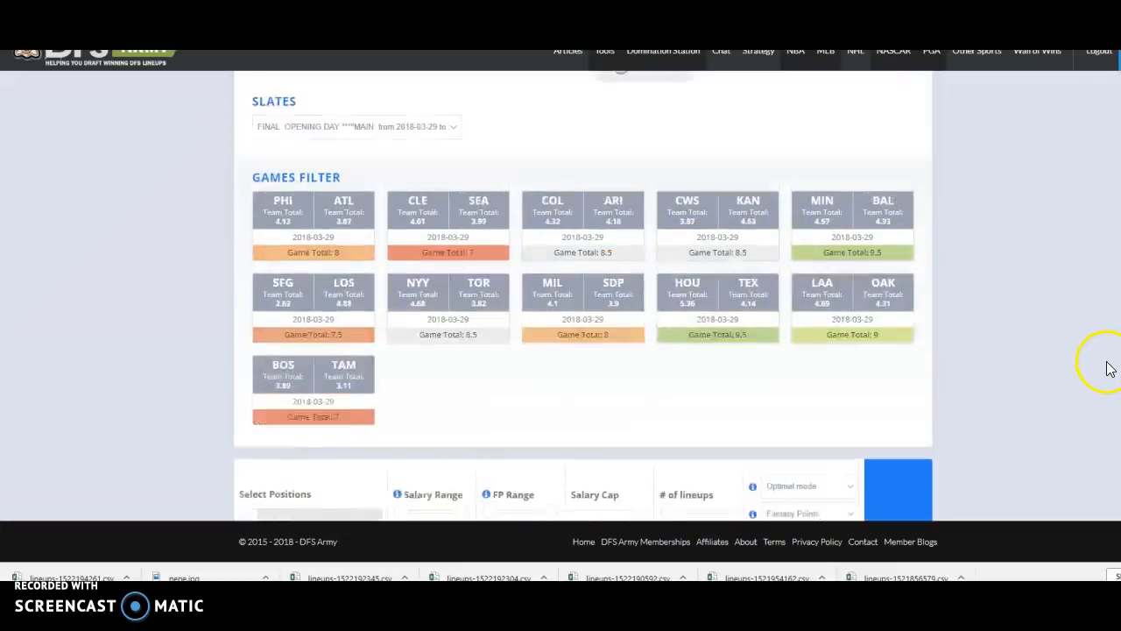
scroll(1108, 368, "down", 5)
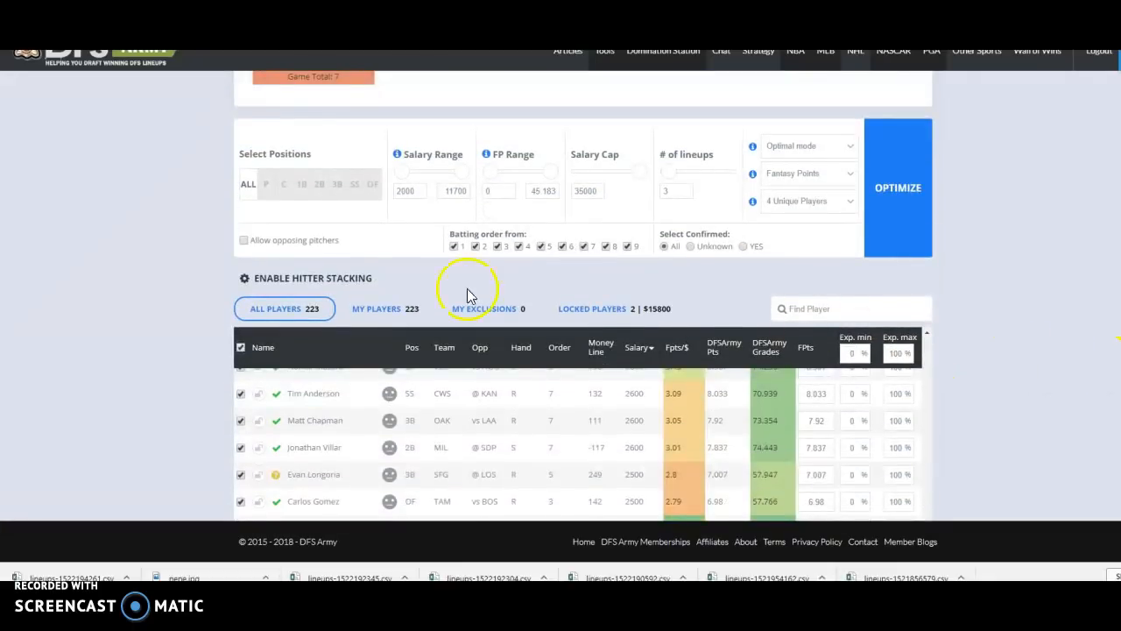
Enable hitter stacking and set the hitter stack rule to 4 players - 4 players.
left_click(297, 280)
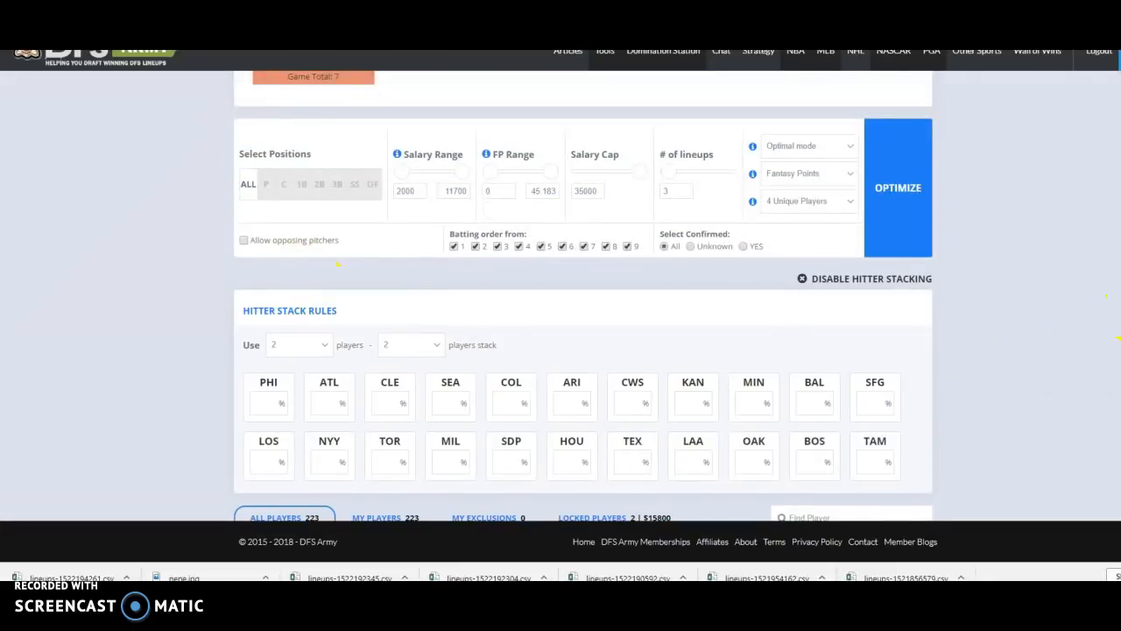
scroll(1025, 288, "down", 2)
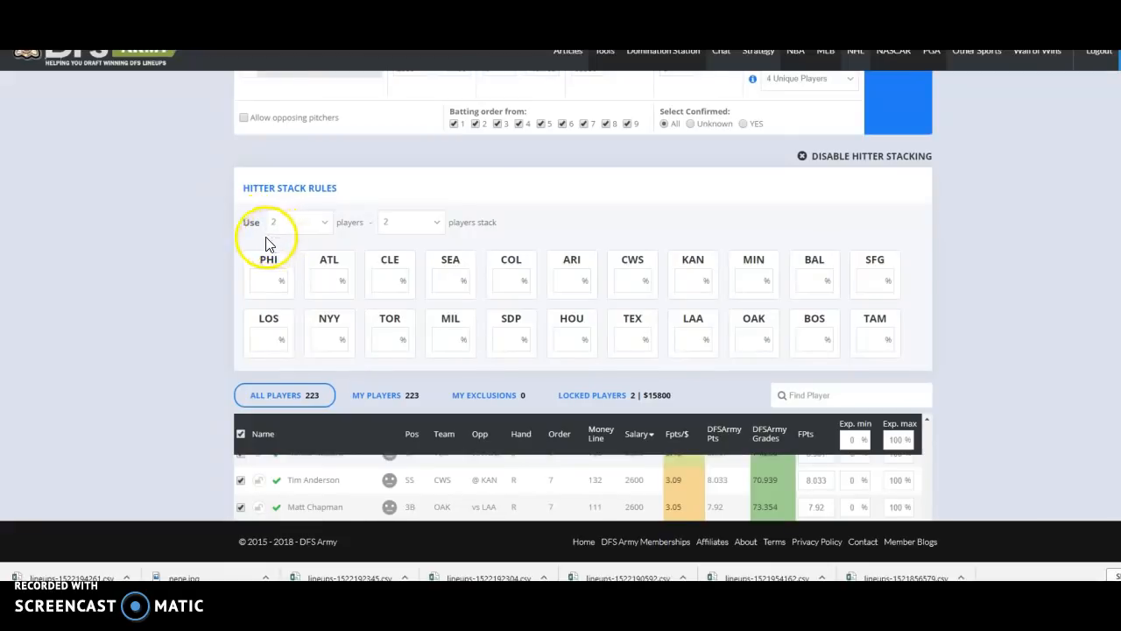
left_click(296, 230)
left_click(319, 225)
left_click(287, 261)
left_click(423, 223)
left_click(406, 260)
Check the players in the three generated lineups against the hitter stack rules.
scroll(1001, 296, "down", 15)
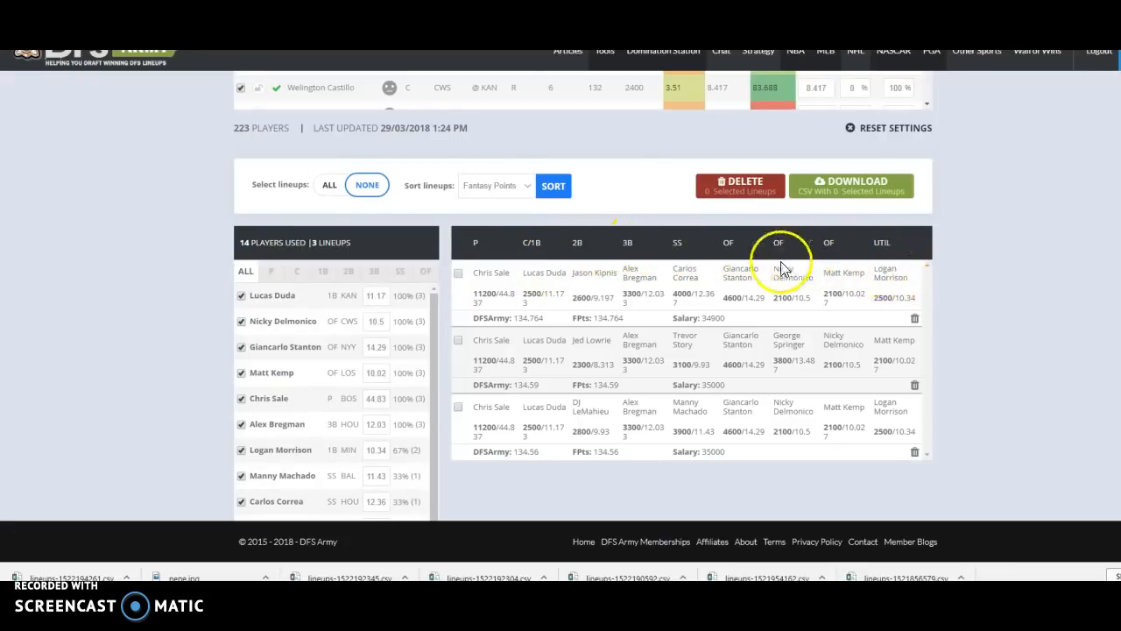
scroll(1028, 285, "up", 10)
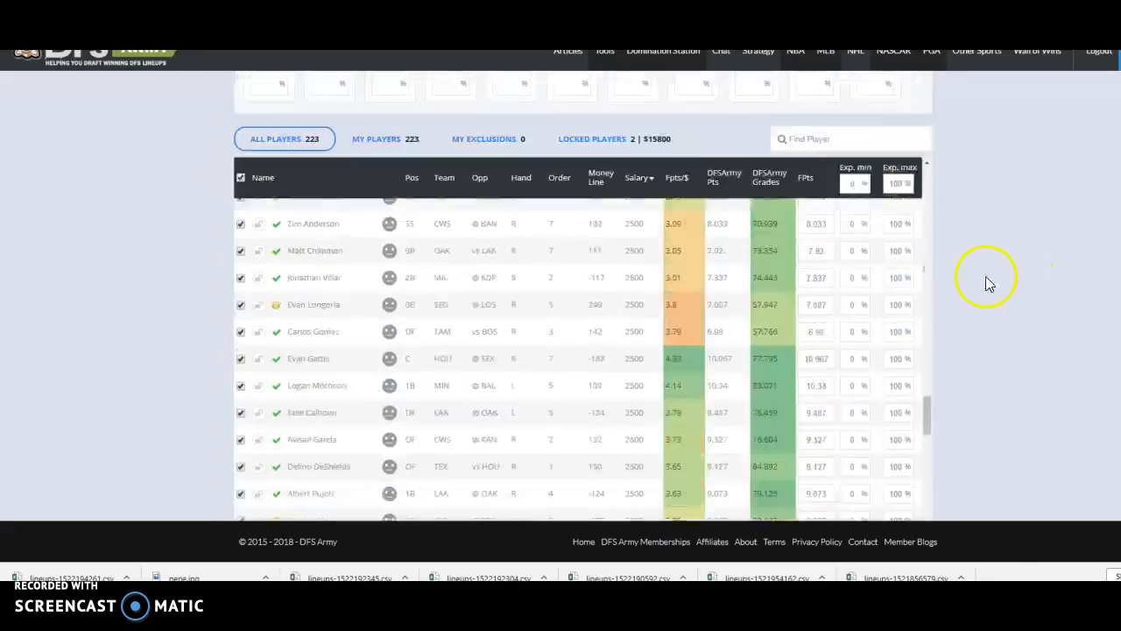
scroll(107, 175, "up", 3)
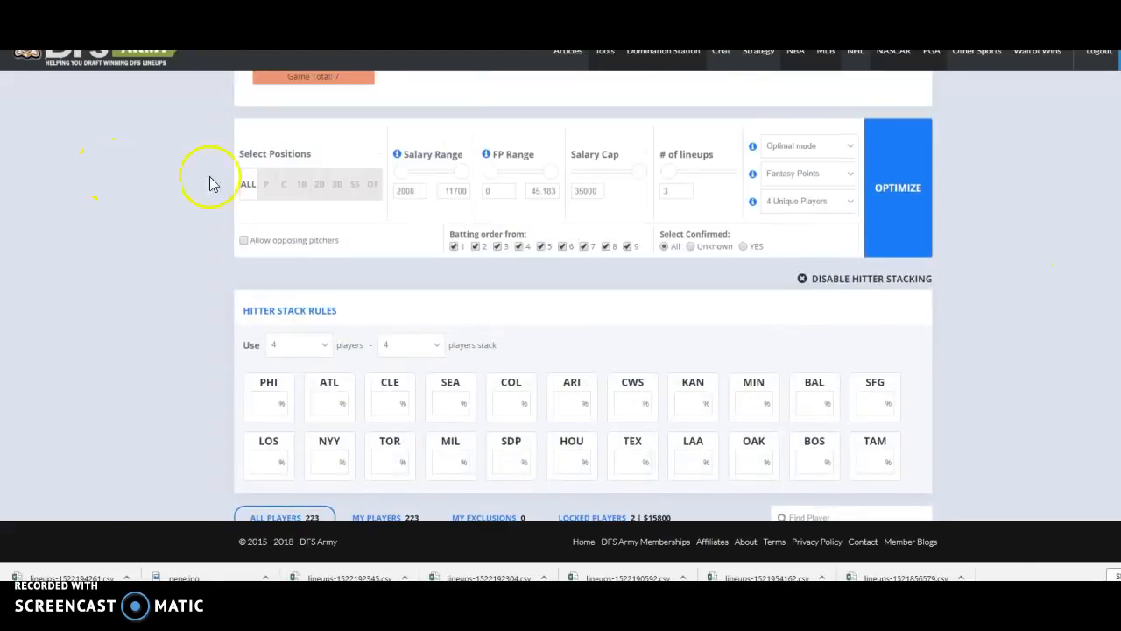
Try to generate lineups with the 4 Unique Players setting and the 4-4 hitter stack.
double_click(686, 198)
left_click(915, 203)
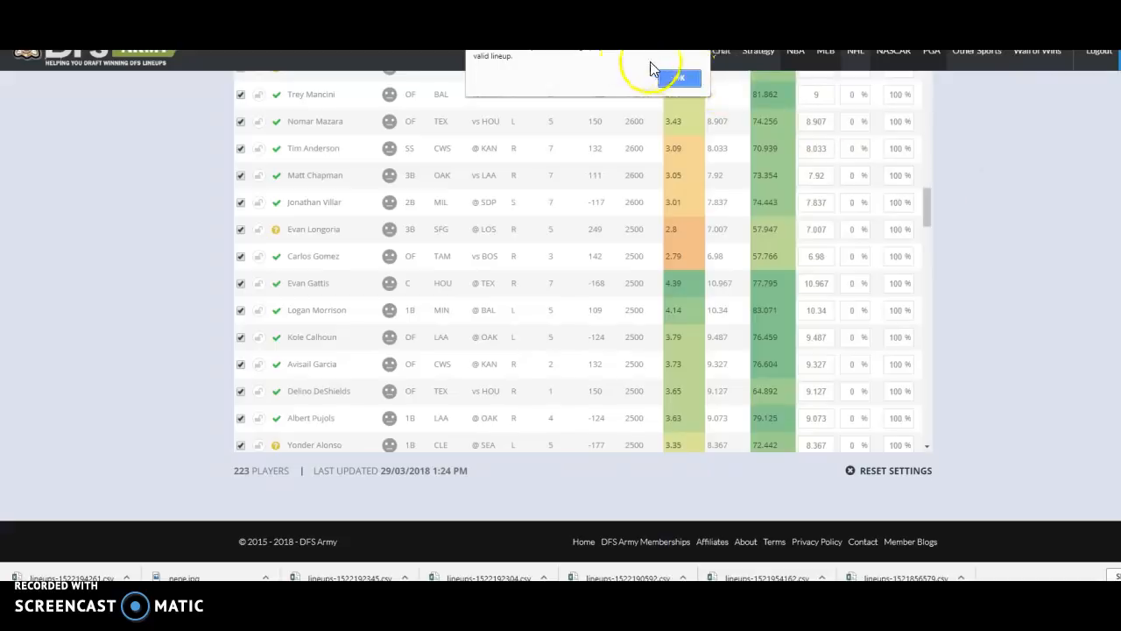
left_click(692, 88)
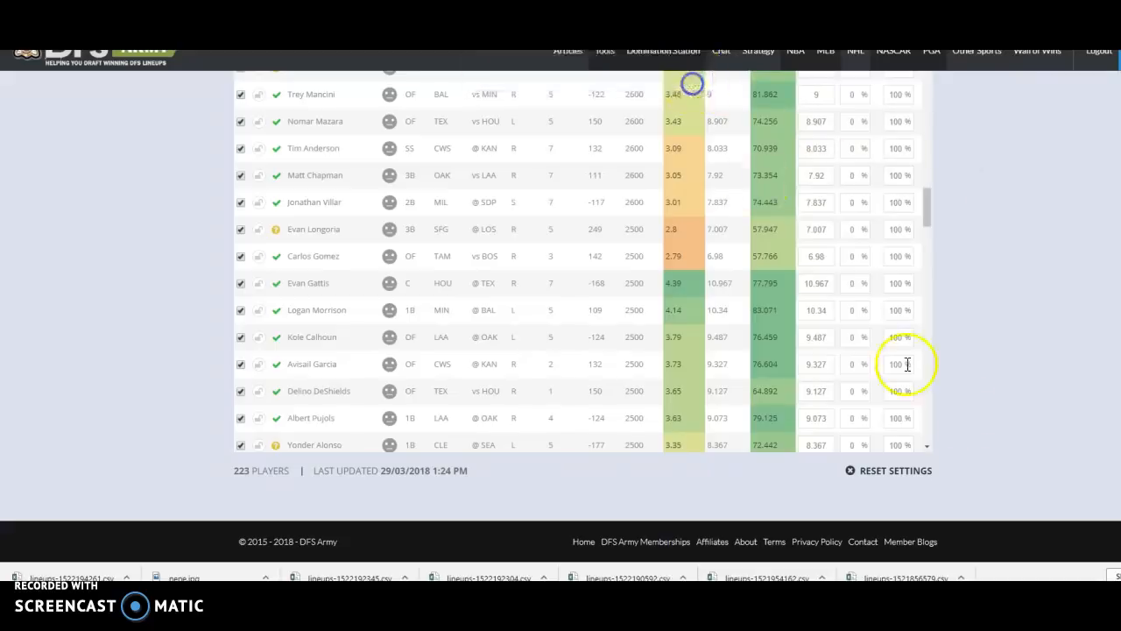
Reset all optimizer settings to their defaults, including the locked players and the hitter stacking.
left_click(889, 473)
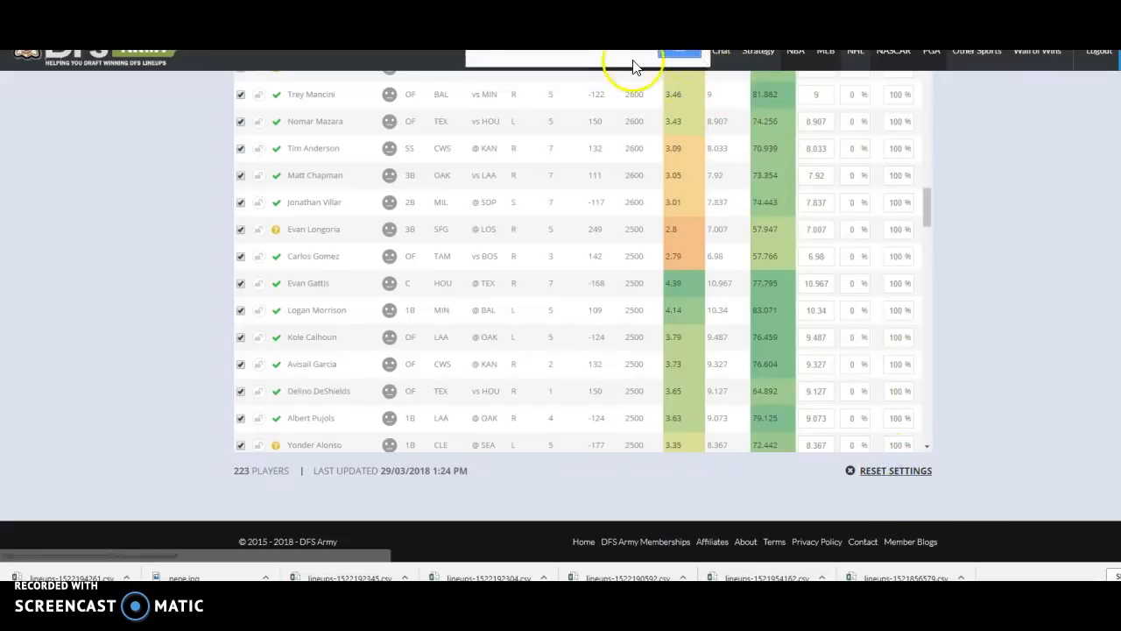
left_click(677, 52)
mouse_move(705, 79)
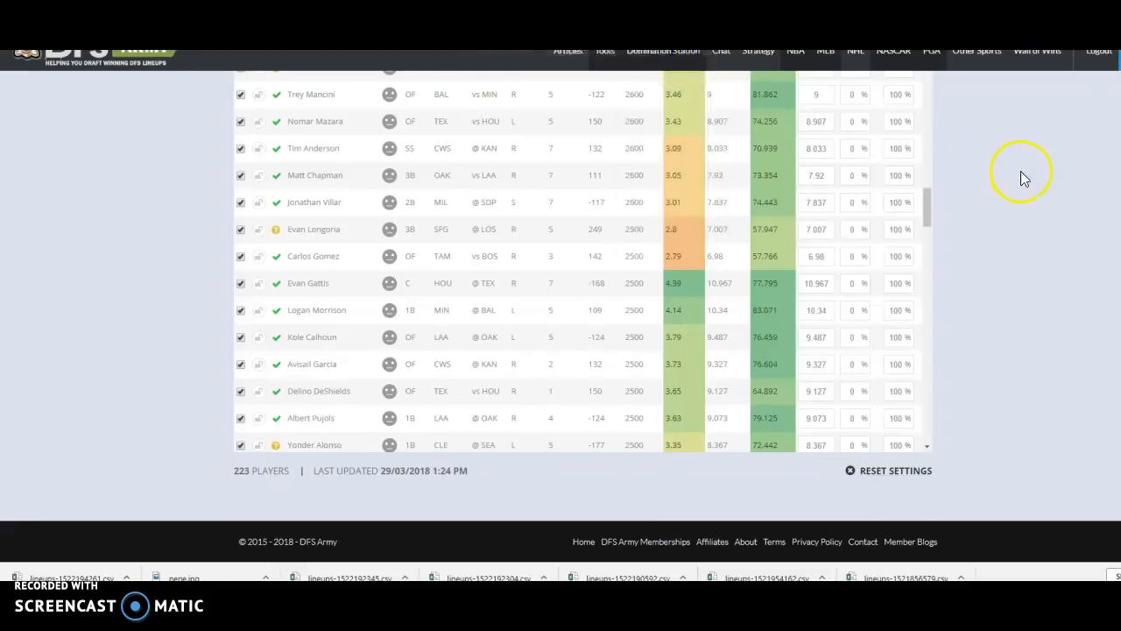
scroll(1020, 171, "up", 10)
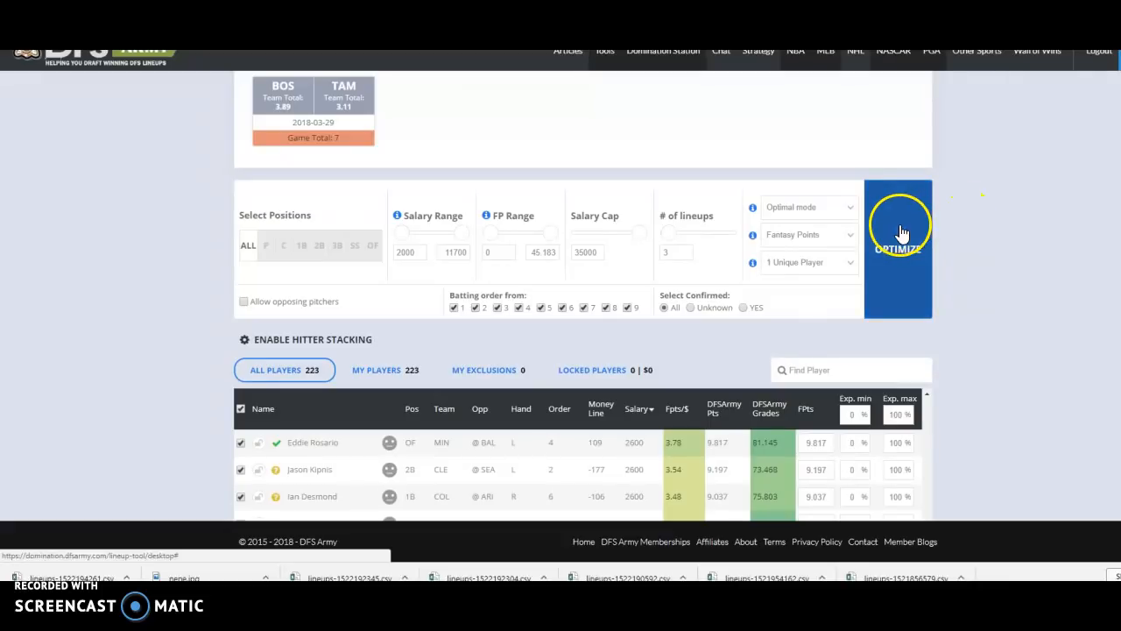
scroll(723, 221, "up", 3)
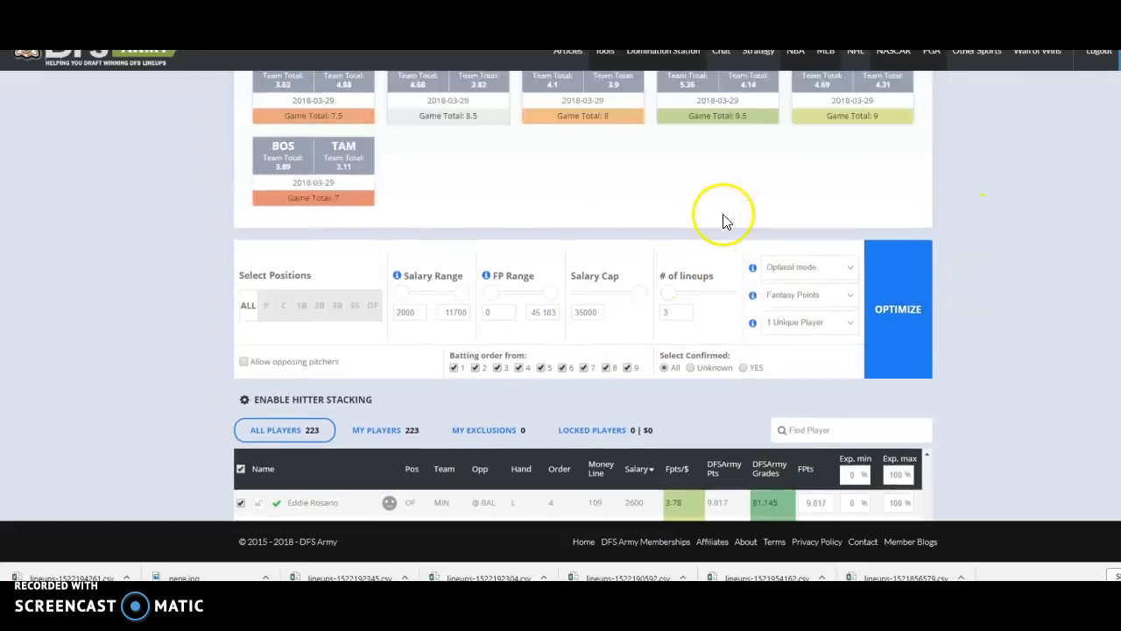
Enable hitter stacking again with the 4 players - 4 players rule and generate three lineups.
scroll(724, 221, "down", 5)
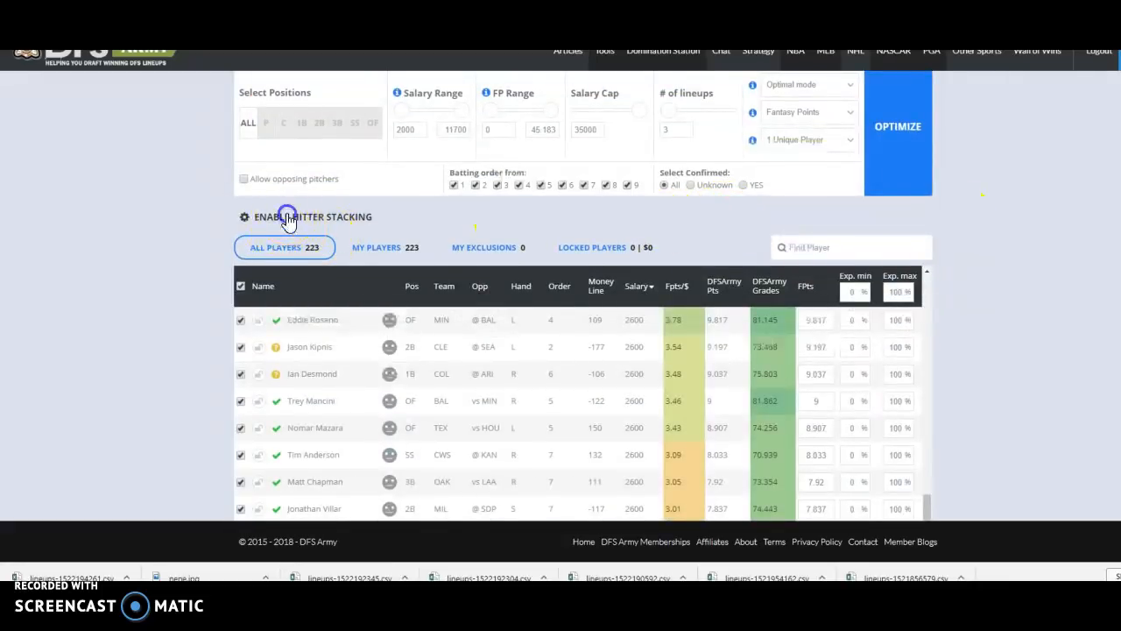
left_click(291, 218)
left_click(911, 151)
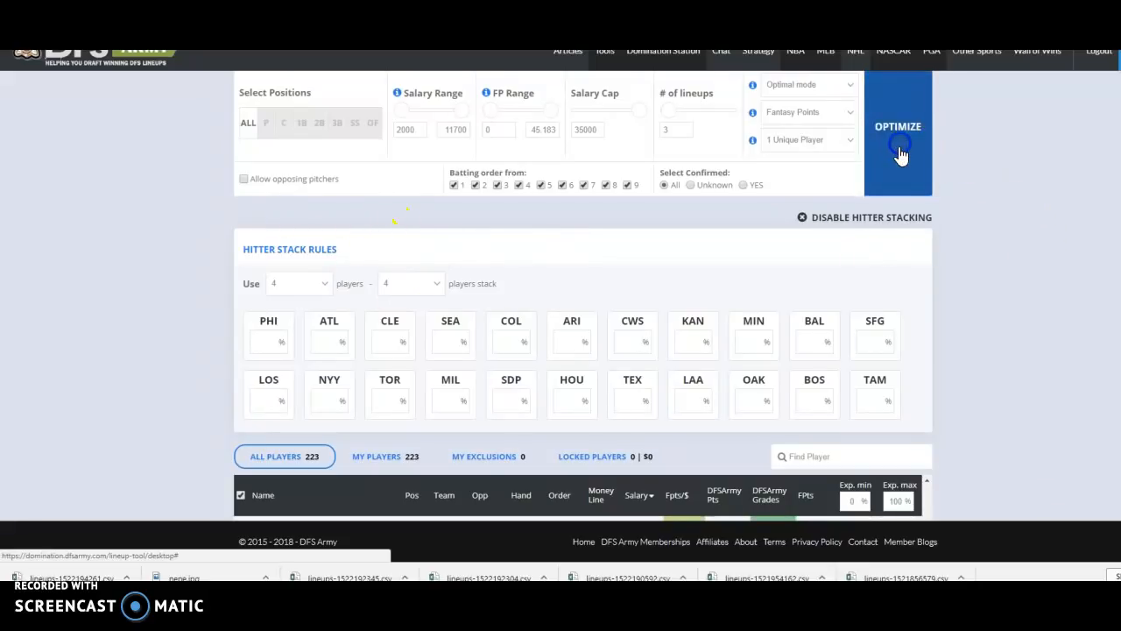
scroll(998, 161, "down", 10)
scroll(1000, 162, "up", 4)
scroll(999, 162, "up", 5)
scroll(841, 241, "up", 3)
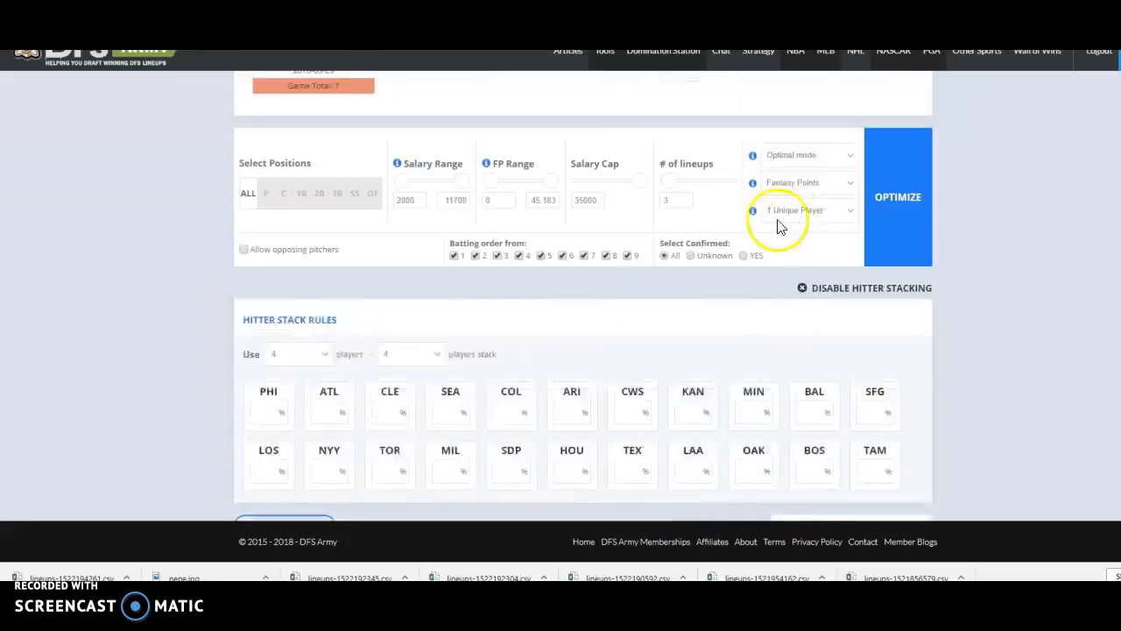
Set the uniqueness requirement to 3 Unique Players and the number of lineups to 20, and run the optimizer.
left_click(789, 331)
left_click(782, 370)
double_click(672, 323)
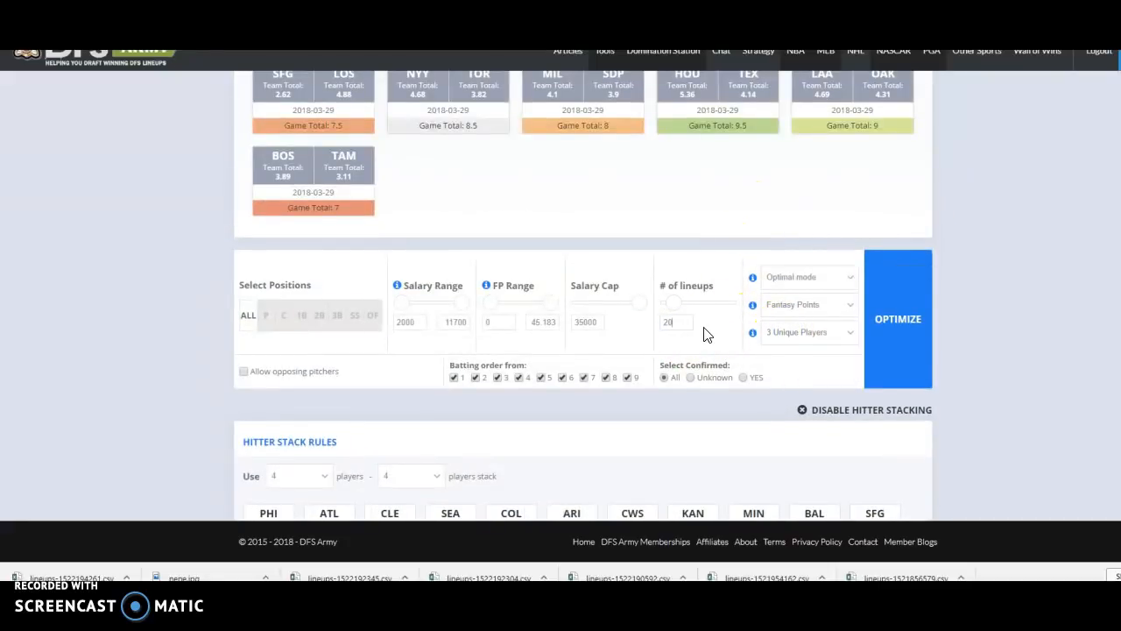
left_click(683, 407)
left_click(877, 346)
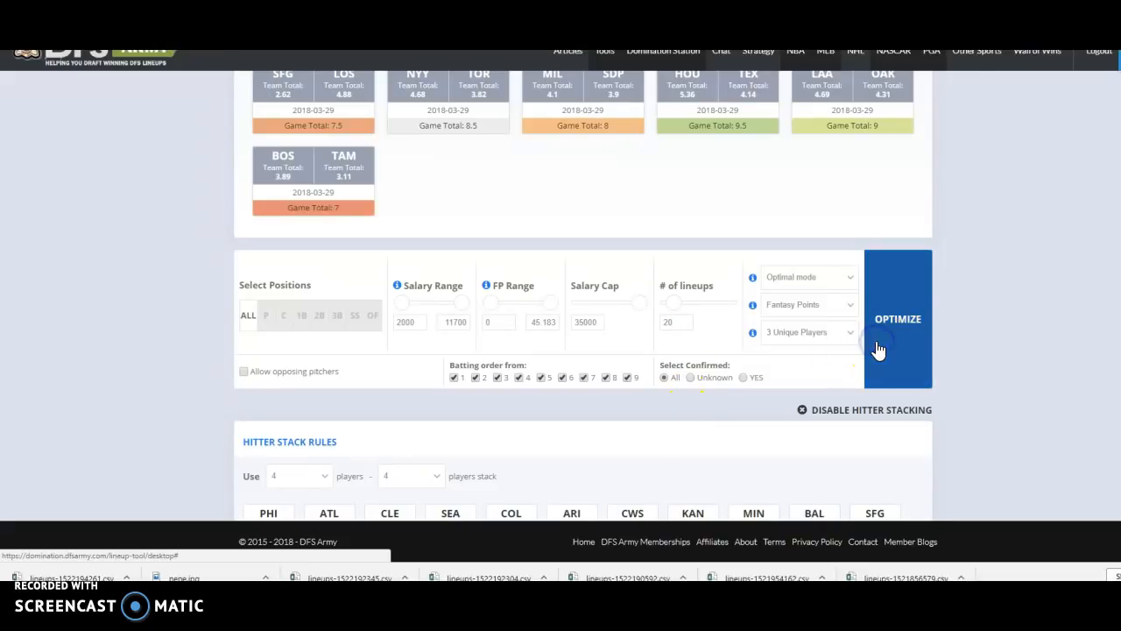
scroll(1009, 269, "down", 14)
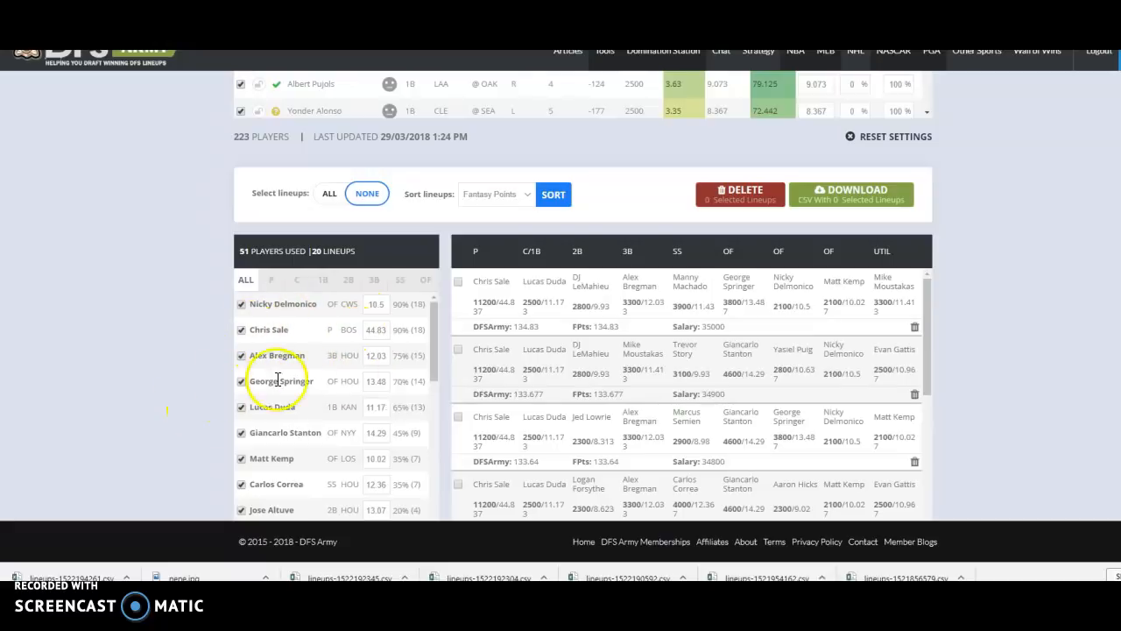
Check the player exposure across the 20 generated lineups and look up "sta" in the player list.
scroll(289, 351, "down", 3)
scroll(298, 385, "up", 1)
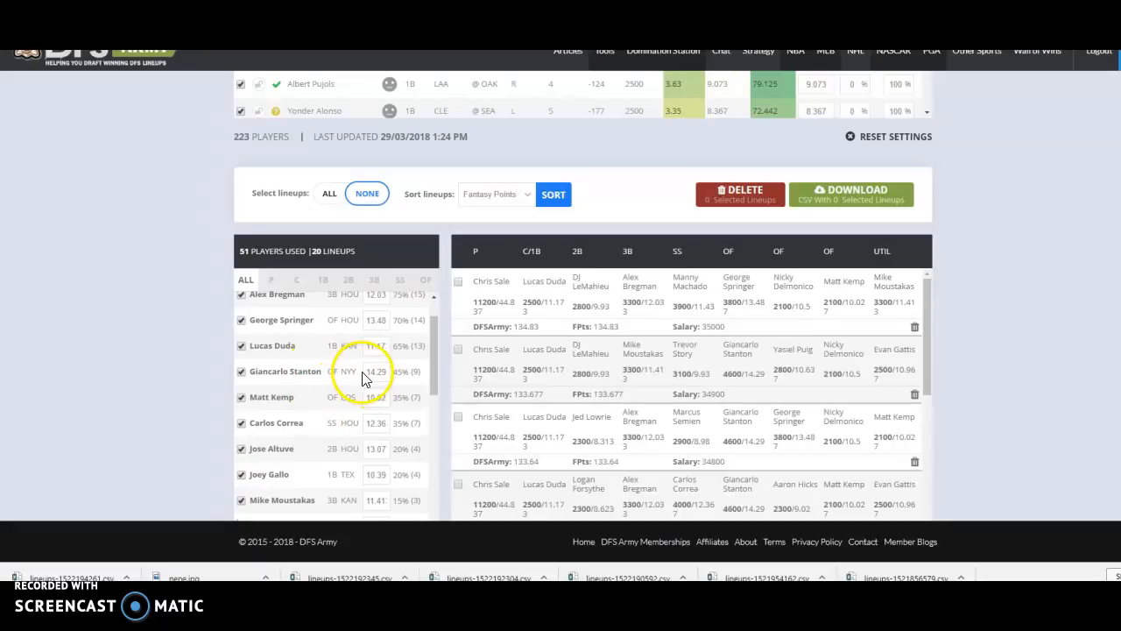
scroll(1051, 342, "up", 10)
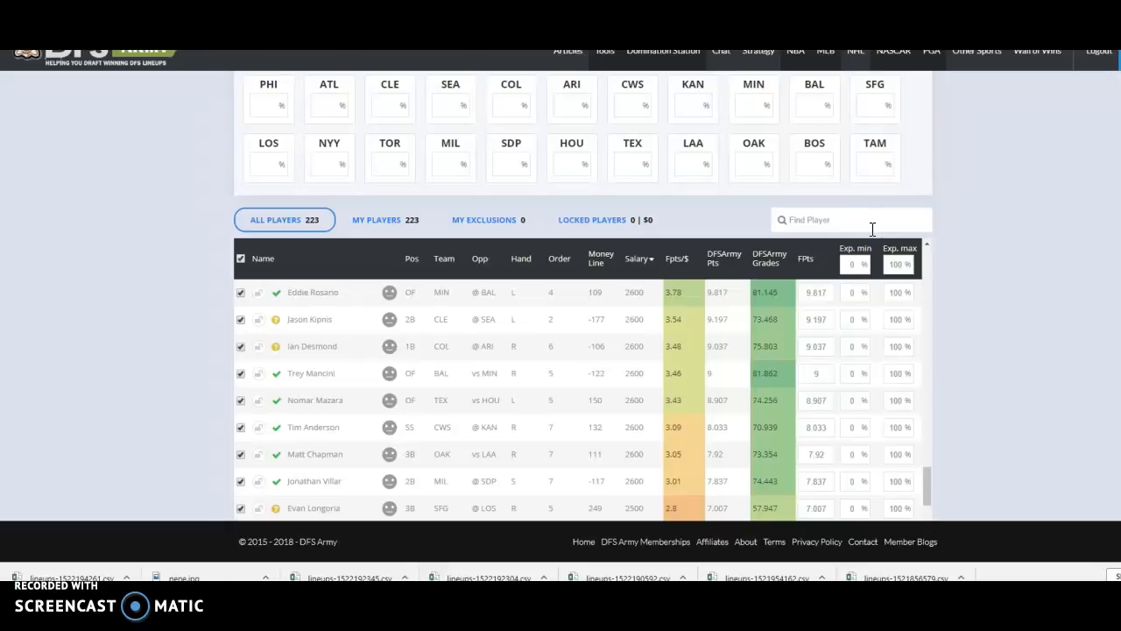
left_click(872, 229)
type("sta")
left_click(870, 219)
double_click(870, 220)
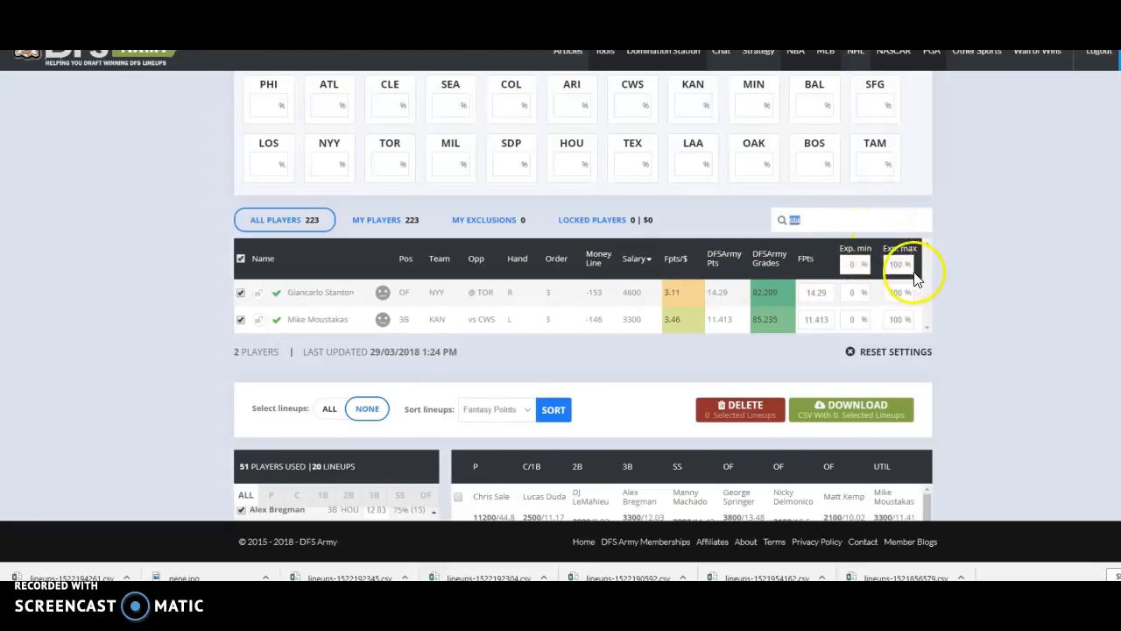
key("BackSpace")
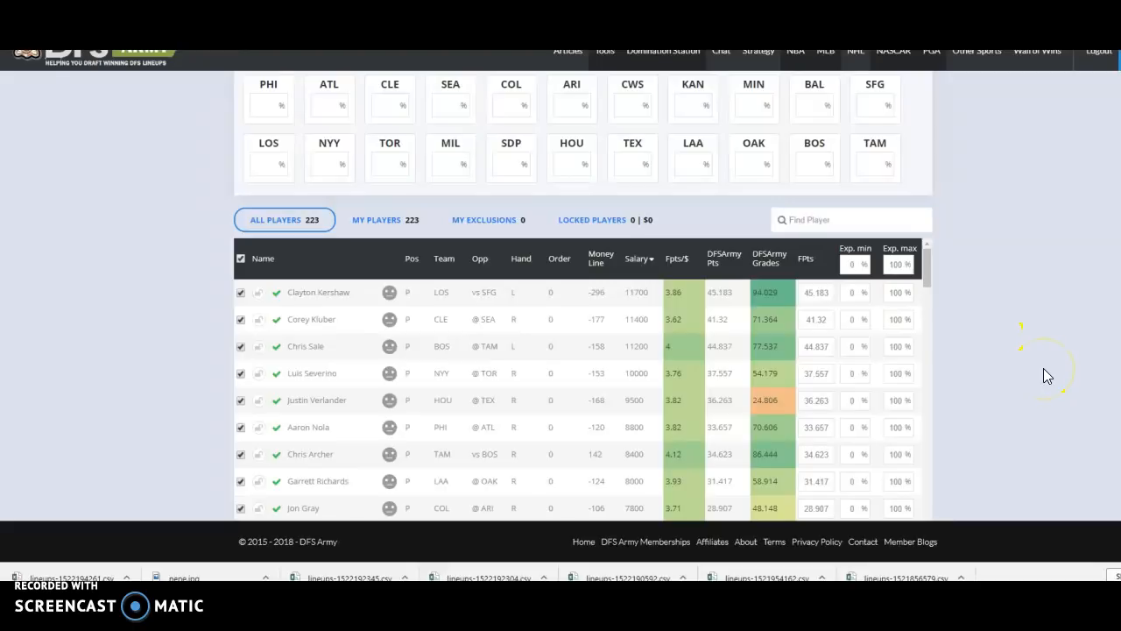
scroll(1043, 368, "down", 5)
left_click(377, 366)
scroll(377, 366, "up", 2)
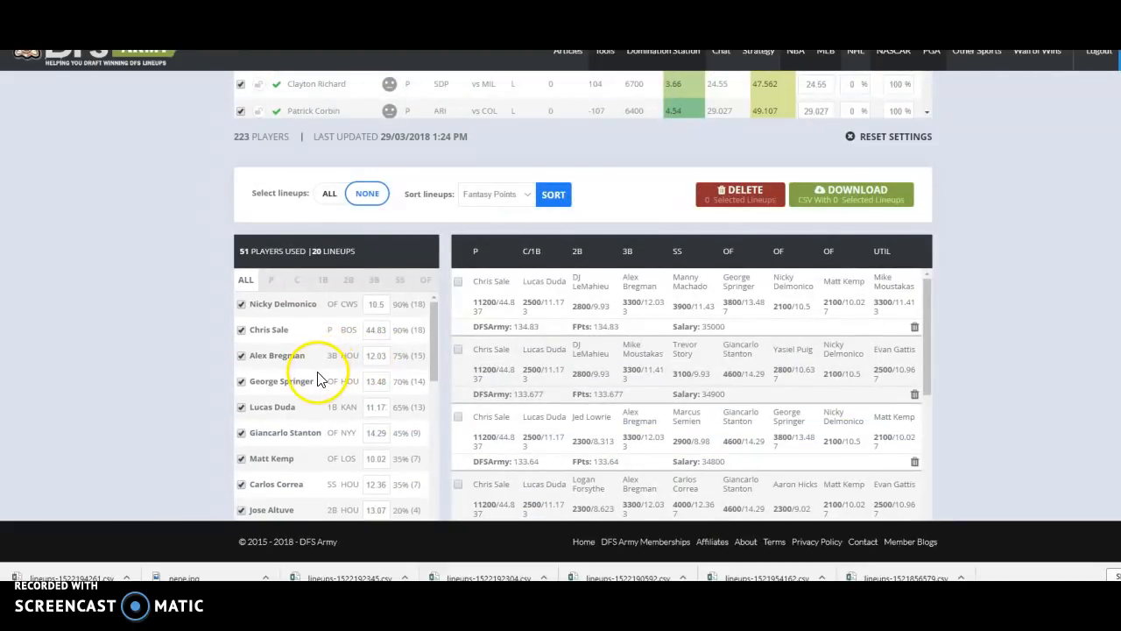
scroll(317, 366, "up", 1)
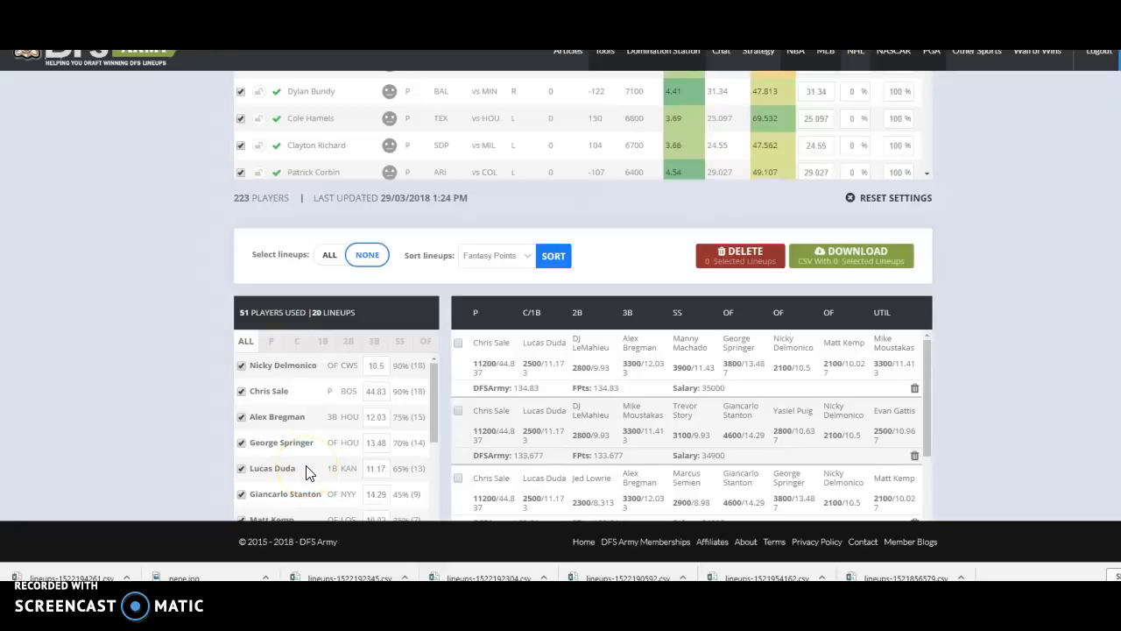
Set the hitter stack percentages to 25% for ARI, KAN and SDP and 40% for NYY.
scroll(1016, 282, "up", 5)
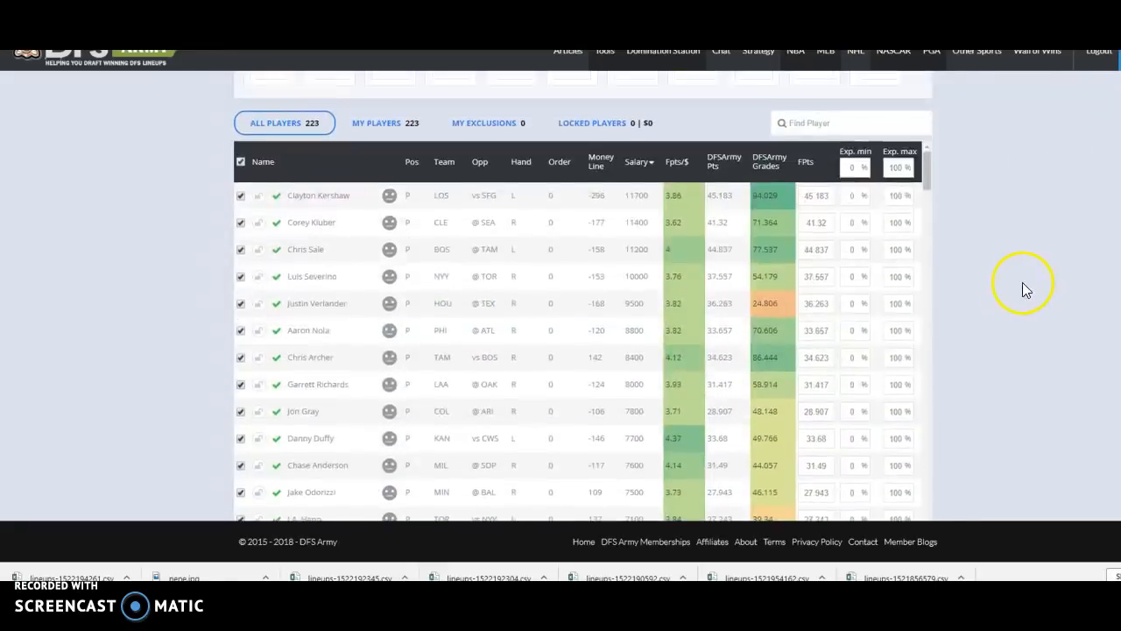
scroll(1015, 280, "up", 3)
scroll(489, 249, "up", 3)
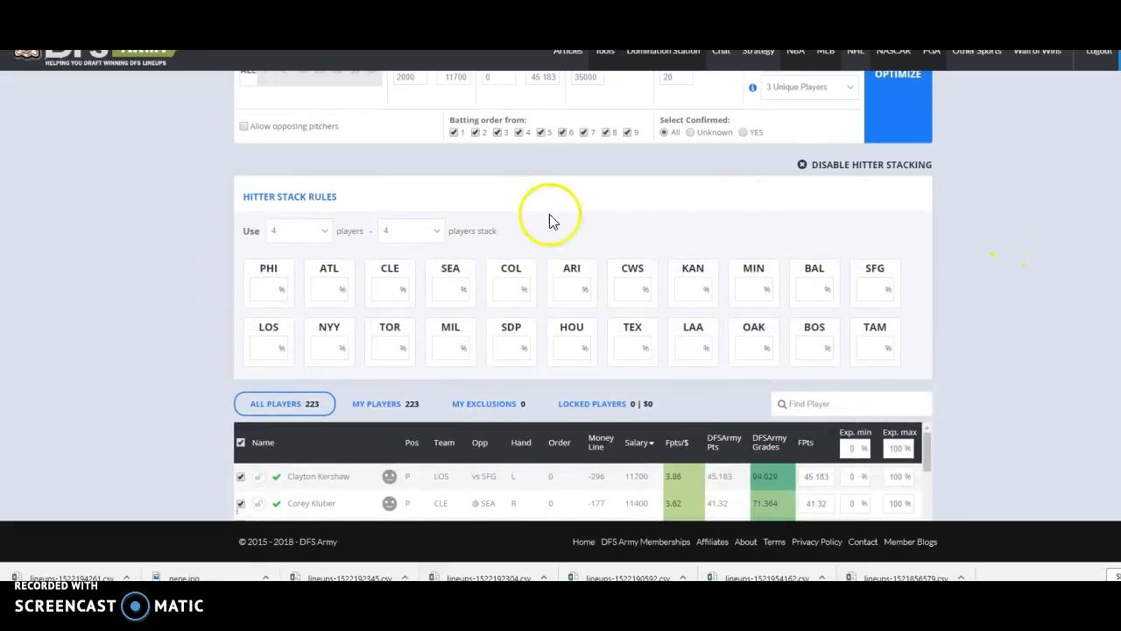
left_click(259, 297)
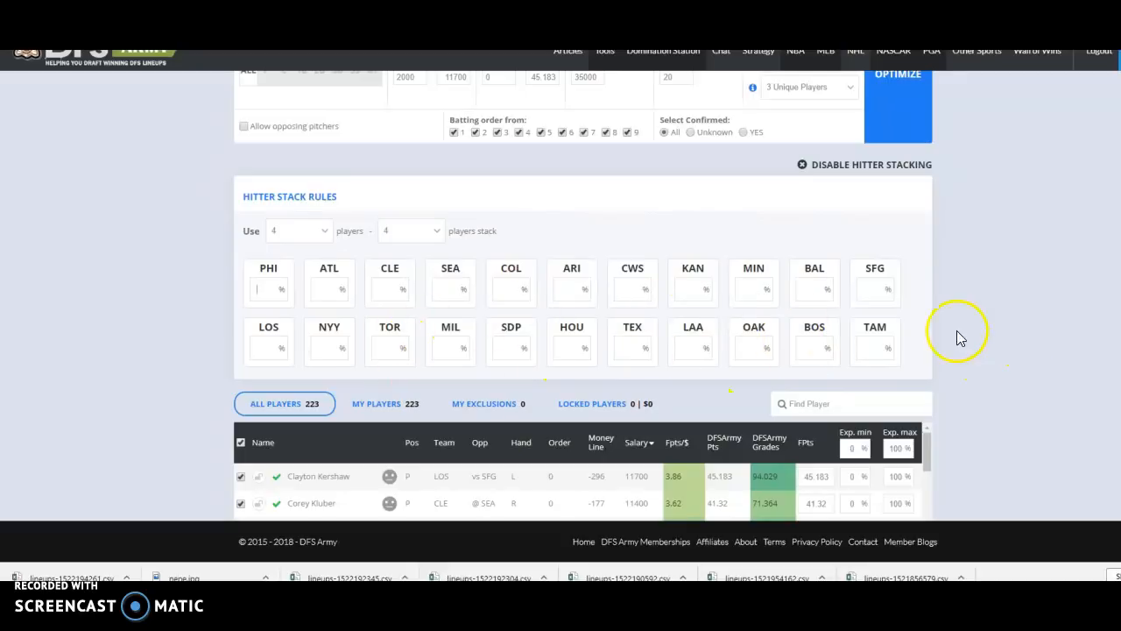
scroll(1029, 348, "up", 2)
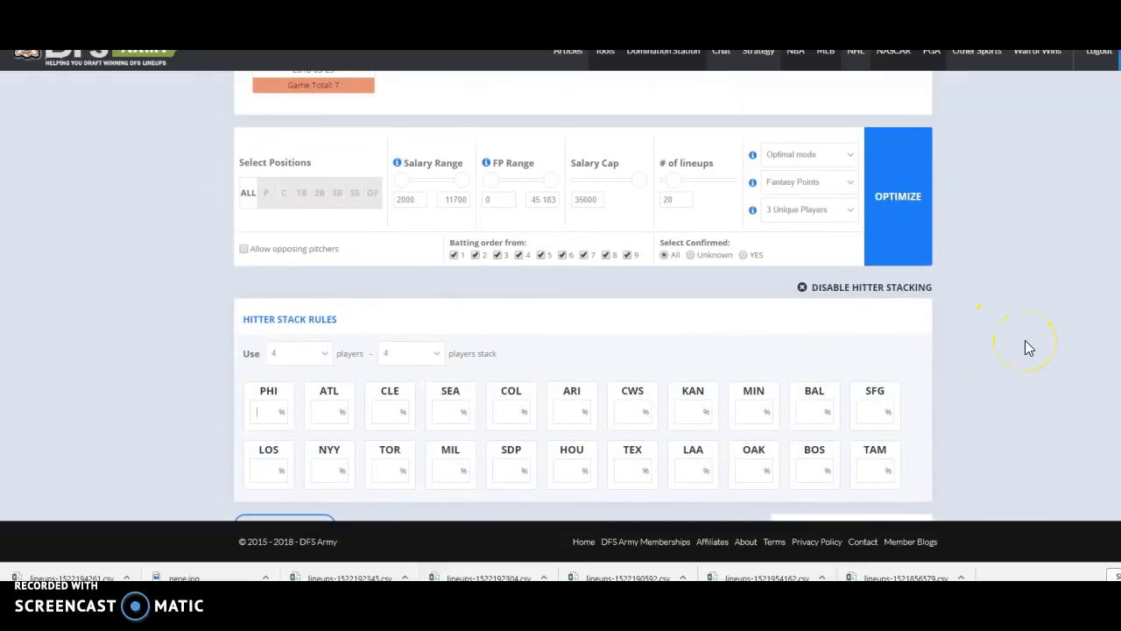
scroll(1025, 340, "down", 1)
left_click(558, 351)
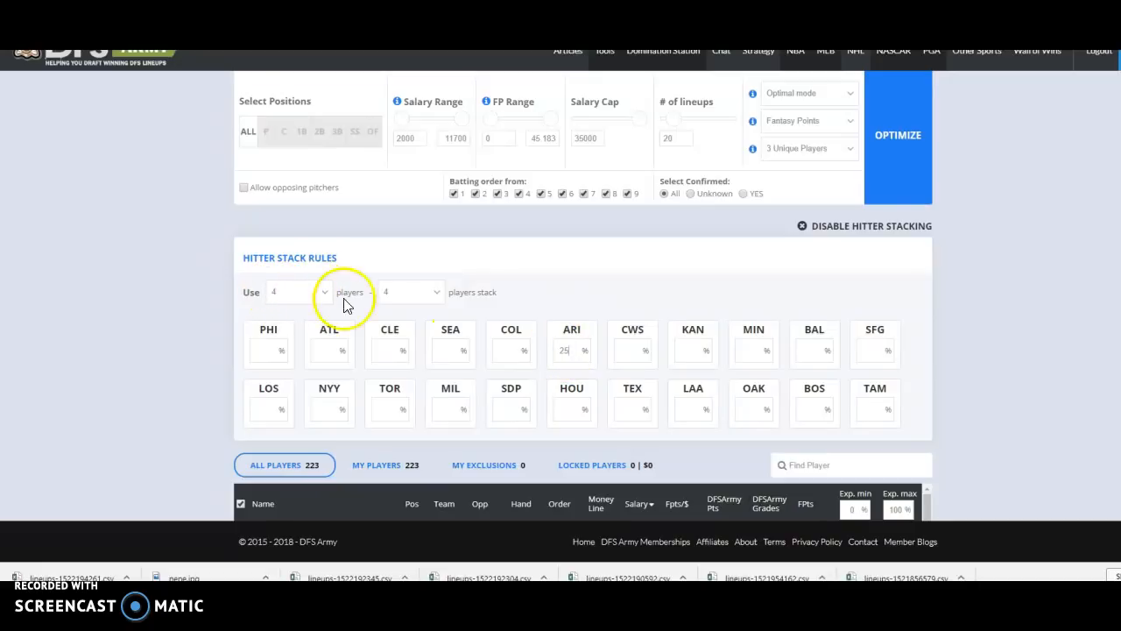
left_click(700, 343)
left_click(510, 408)
type("25")
left_click(324, 408)
left_click(88, 395)
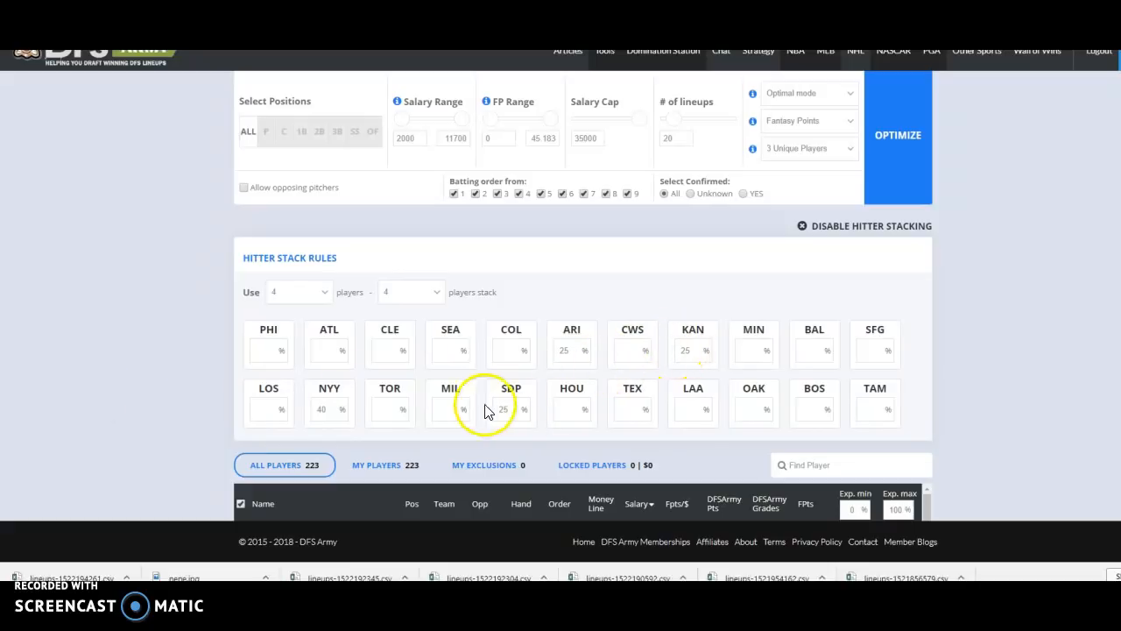
Set the hitter stack percentages to 25% for LAA and 50% for OAK.
left_click(674, 408)
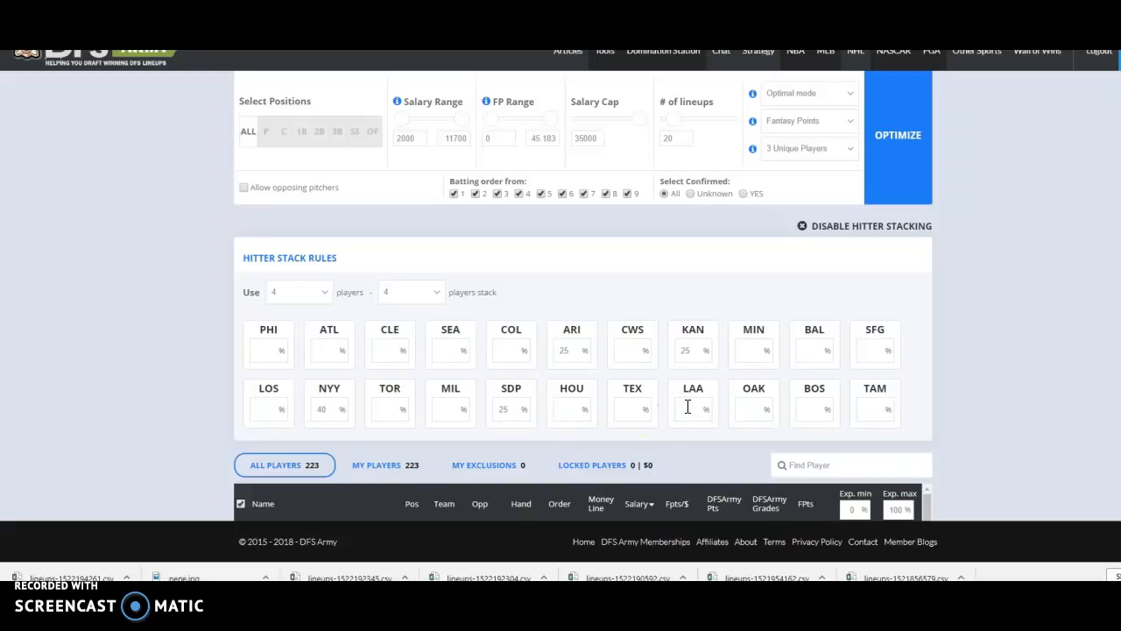
left_click(756, 409)
left_click(936, 368)
left_click(746, 409)
left_click(880, 271)
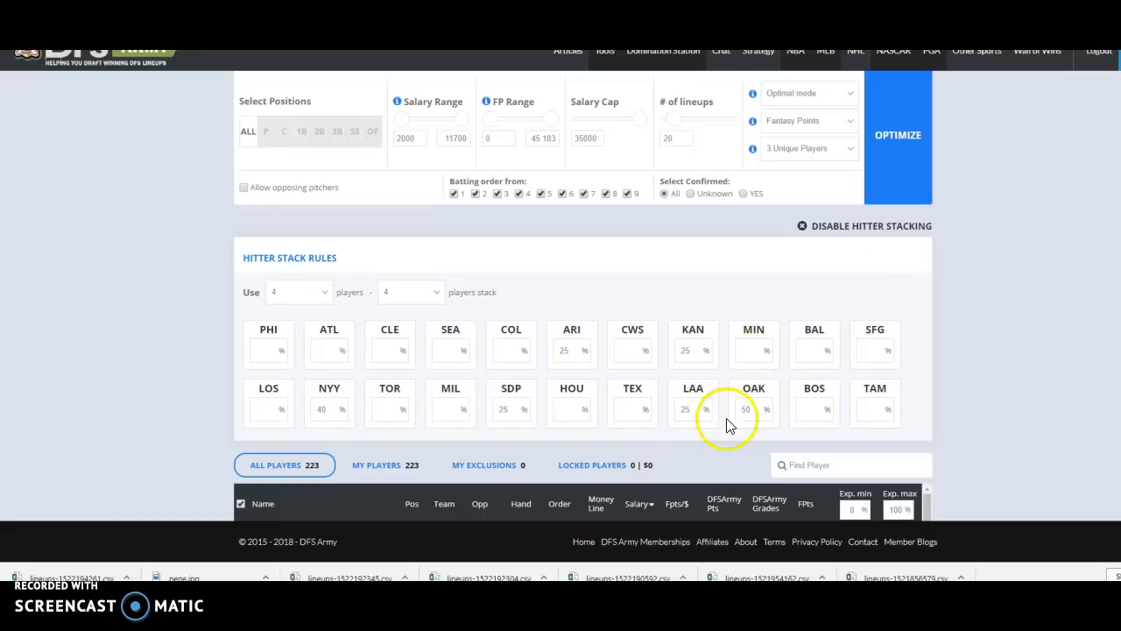
Generate 20 lineups with the team stack percentages and check the stacks in the first lineups.
left_click(888, 165)
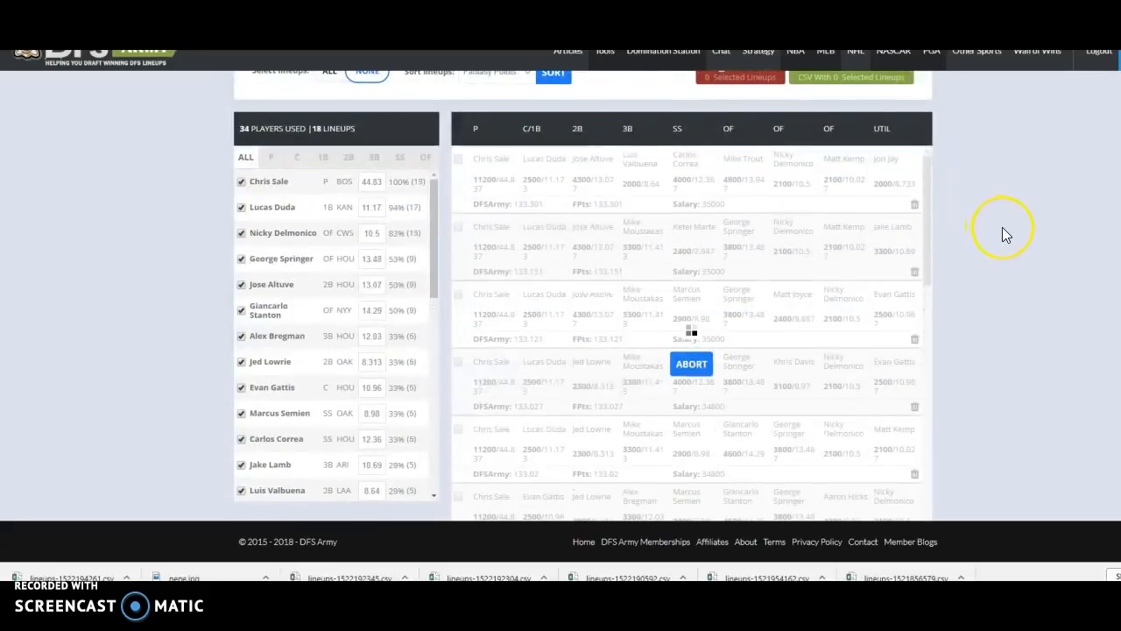
scroll(1055, 210, "up", 10)
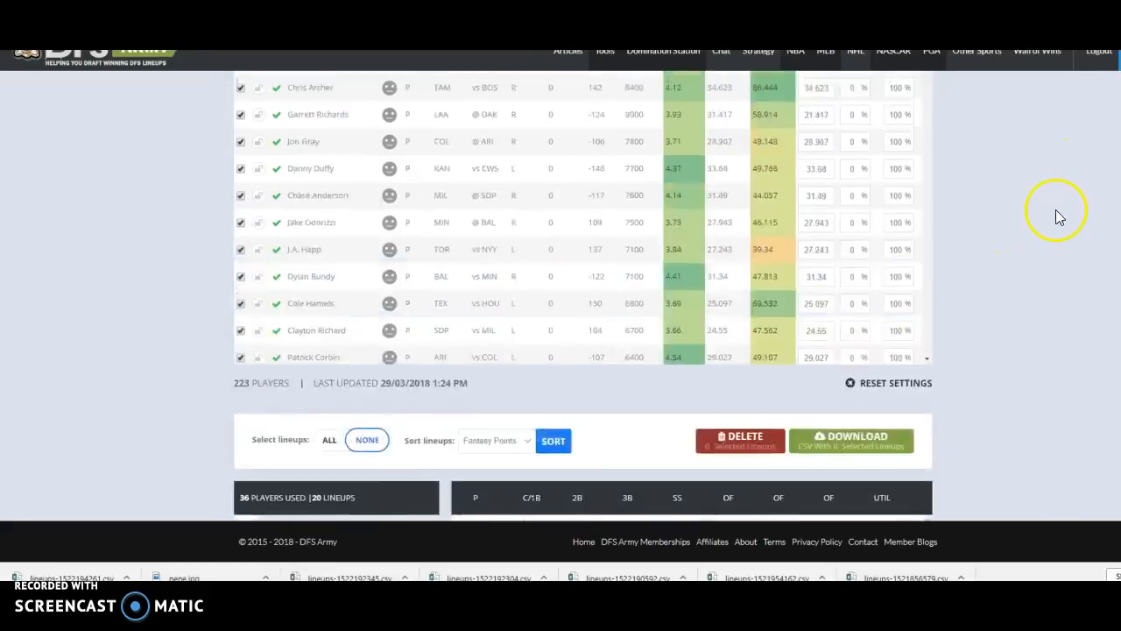
scroll(1057, 210, "down", 10)
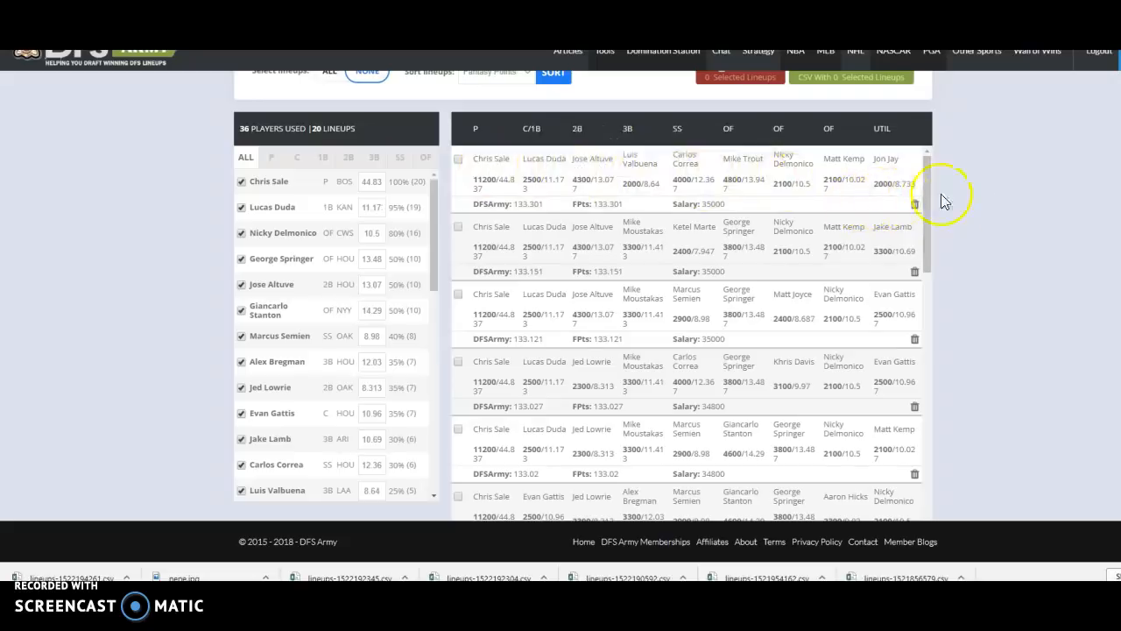
Set the number of lineups to 100, run the optimizer, and review the resulting lineups and player exposure.
scroll(1020, 236, "up", 15)
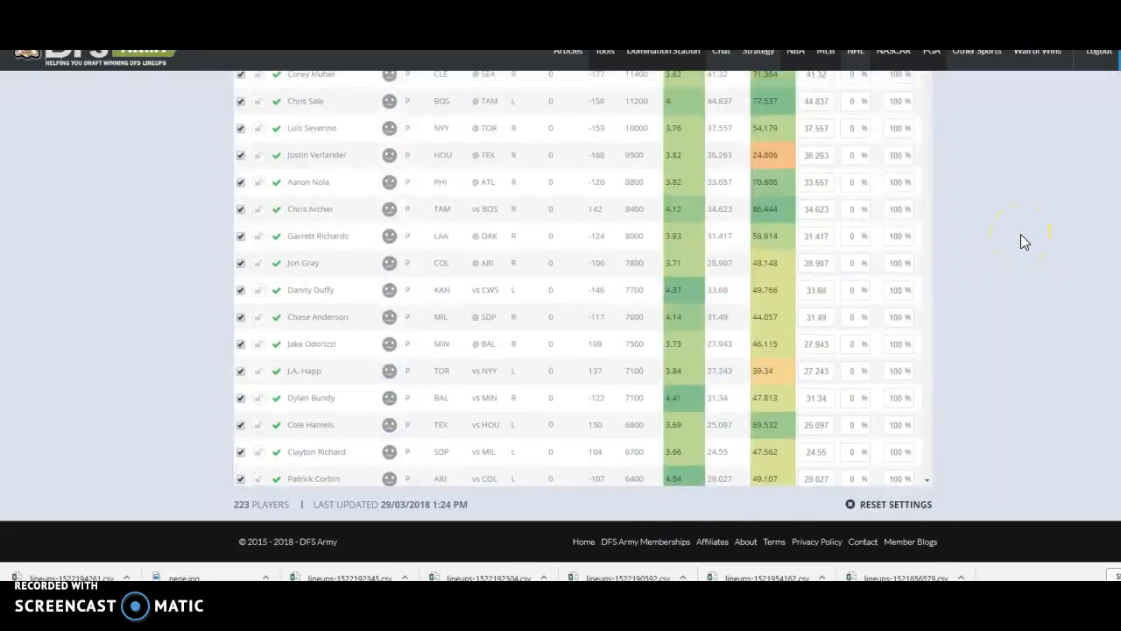
scroll(1014, 235, "up", 2)
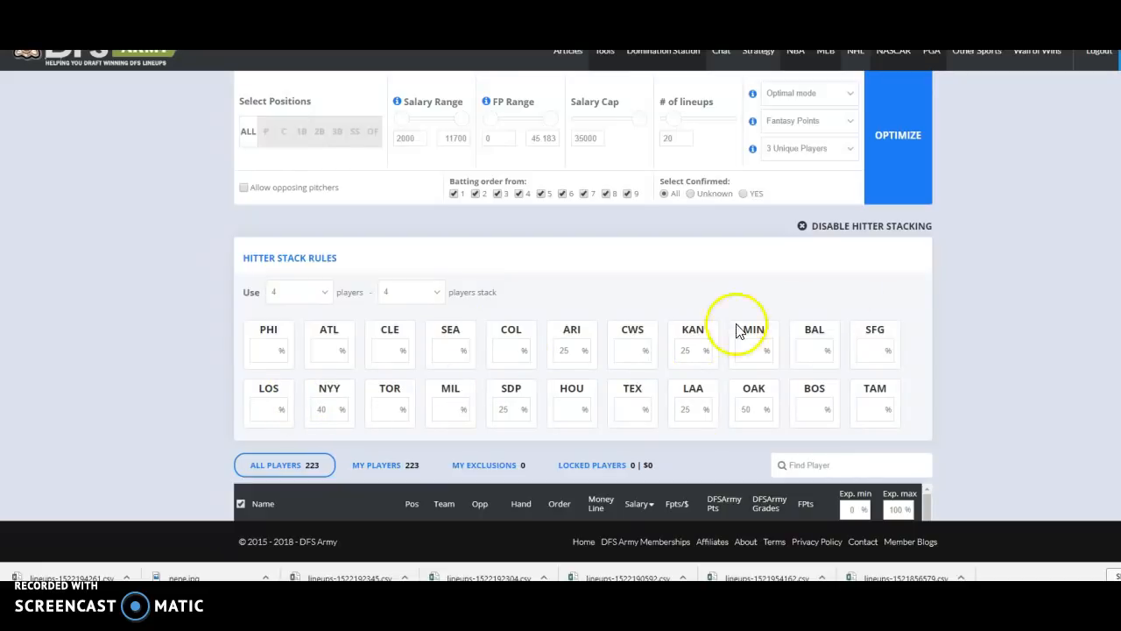
double_click(671, 135)
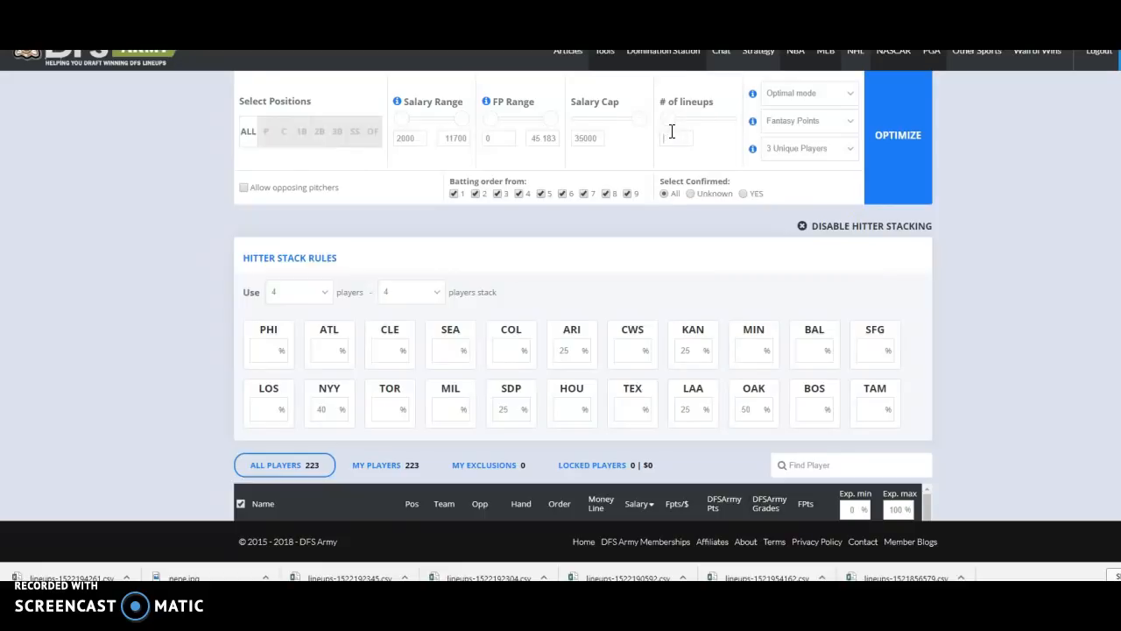
type("100")
left_click(892, 172)
scroll(1085, 213, "down", 7)
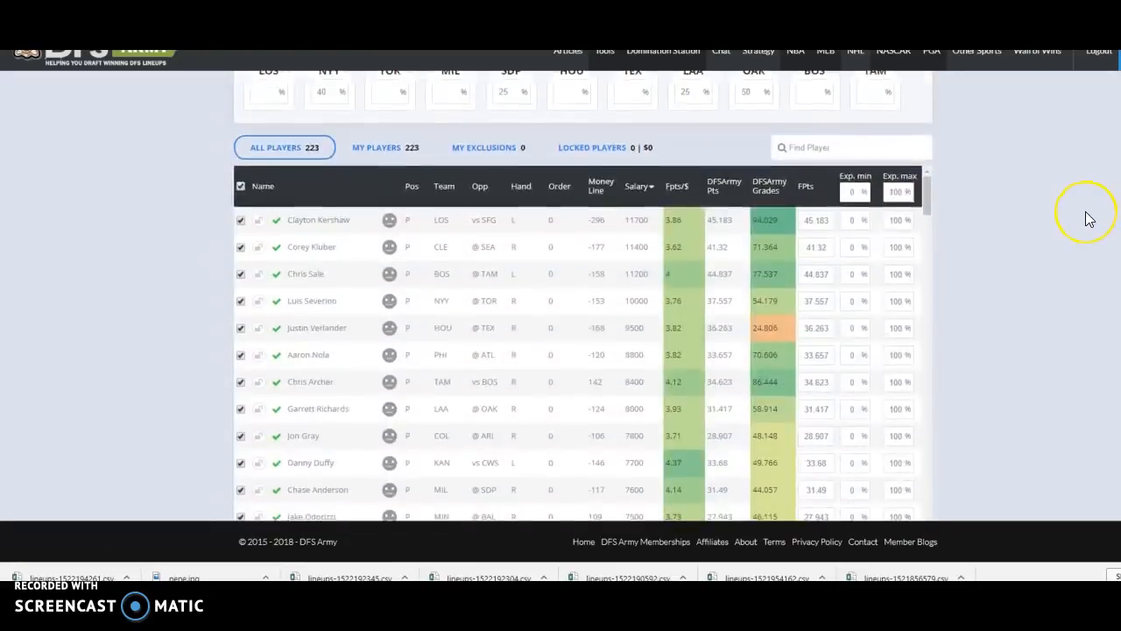
scroll(1085, 218, "down", 1)
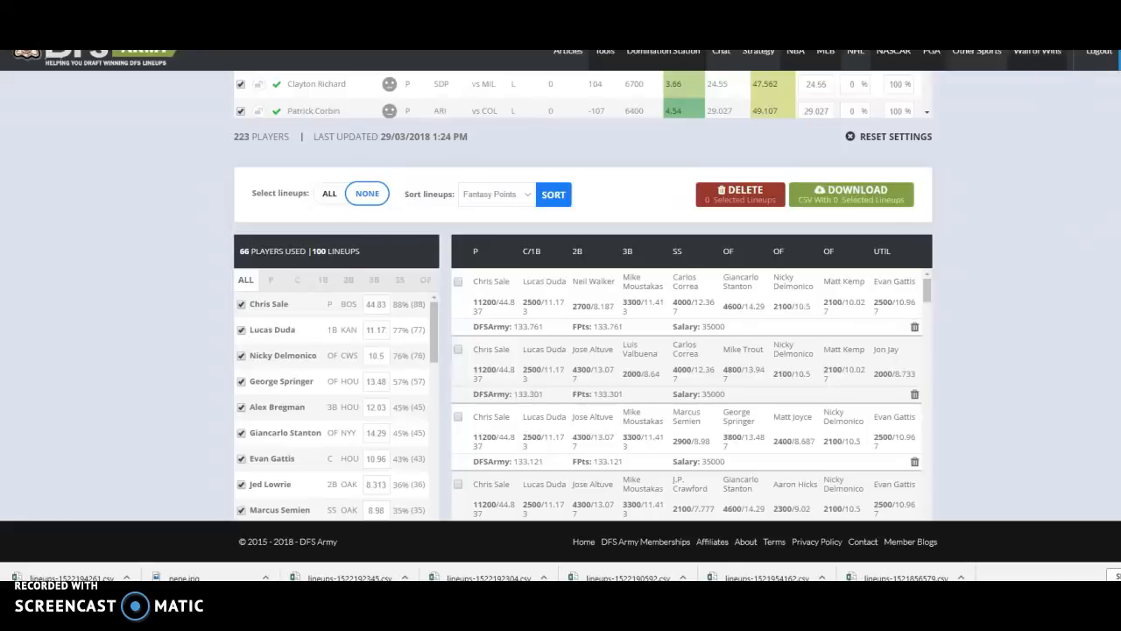
scroll(991, 287, "up", 4)
scroll(986, 276, "up", 5)
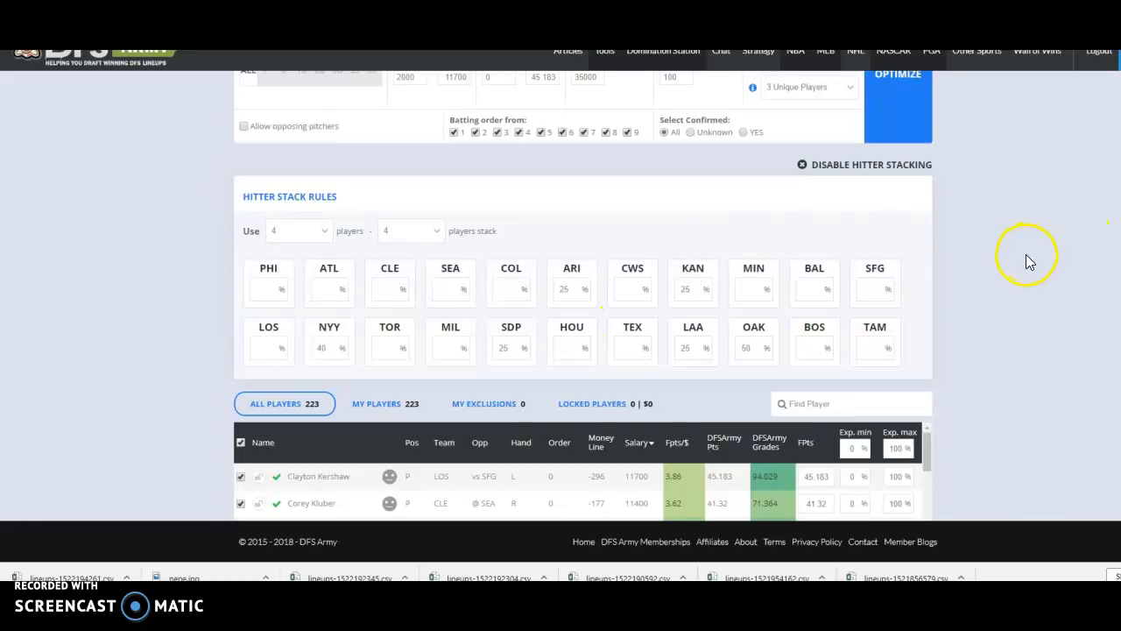
Select all 100 generated lineups and download them as a CSV file, saving it under the suggested file name.
scroll(1026, 254, "up", 3)
scroll(1025, 255, "down", 15)
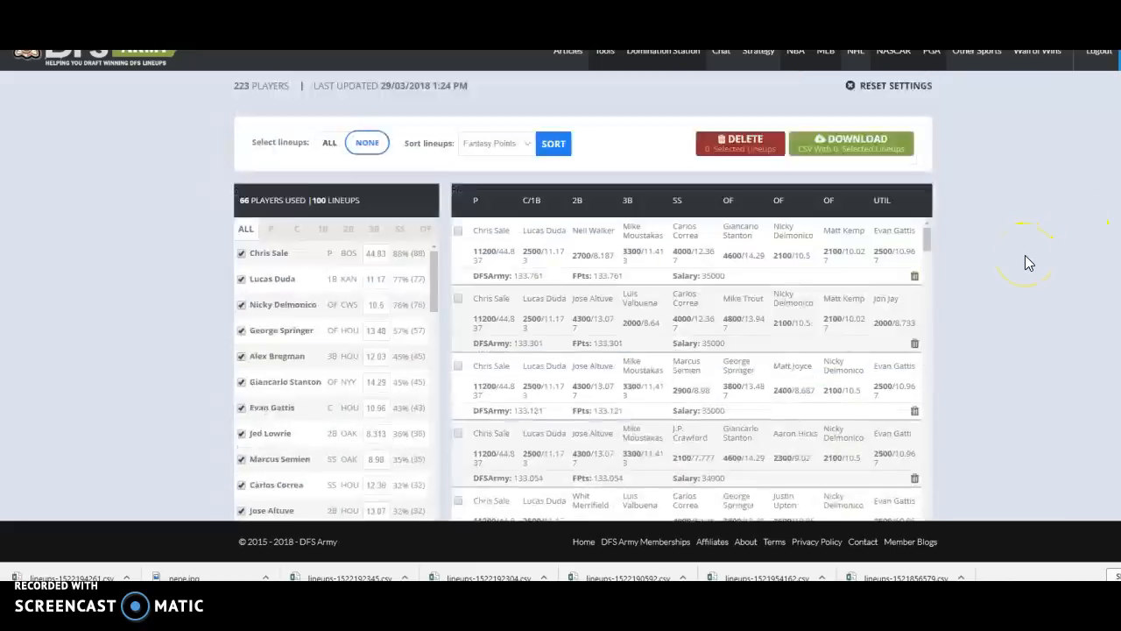
scroll(1027, 256, "up", 2)
left_click(331, 319)
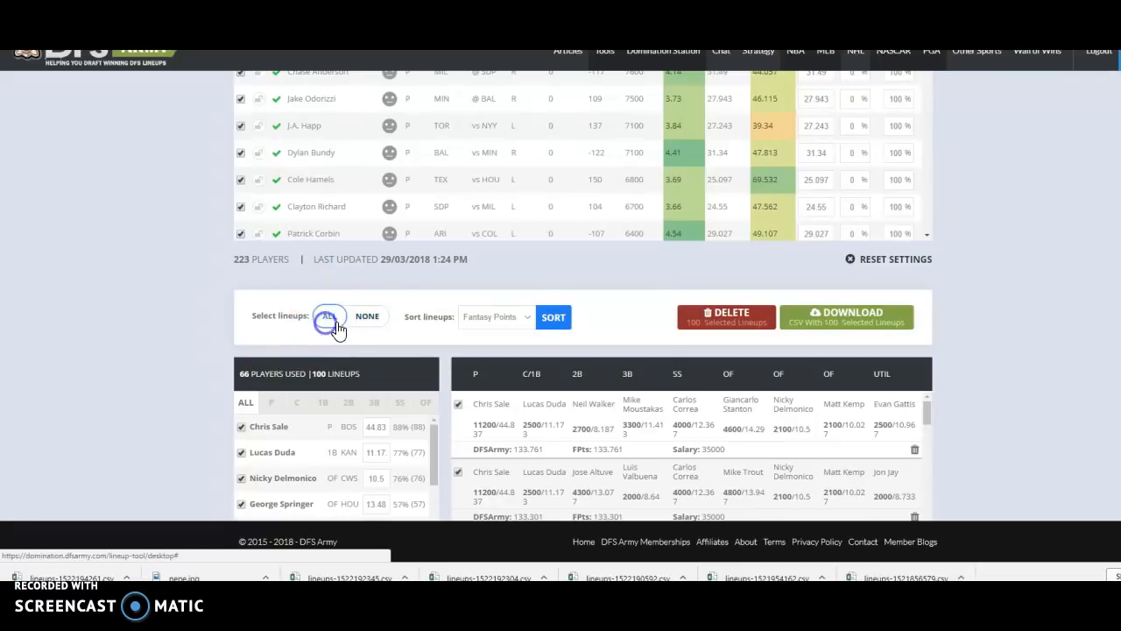
left_click(826, 318)
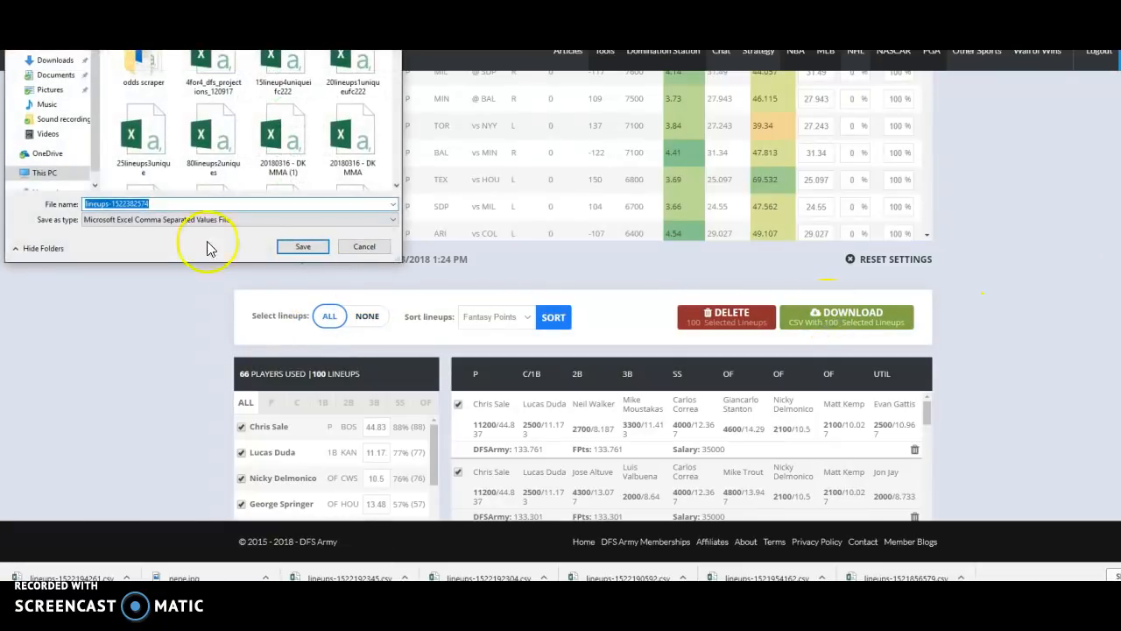
left_click(308, 247)
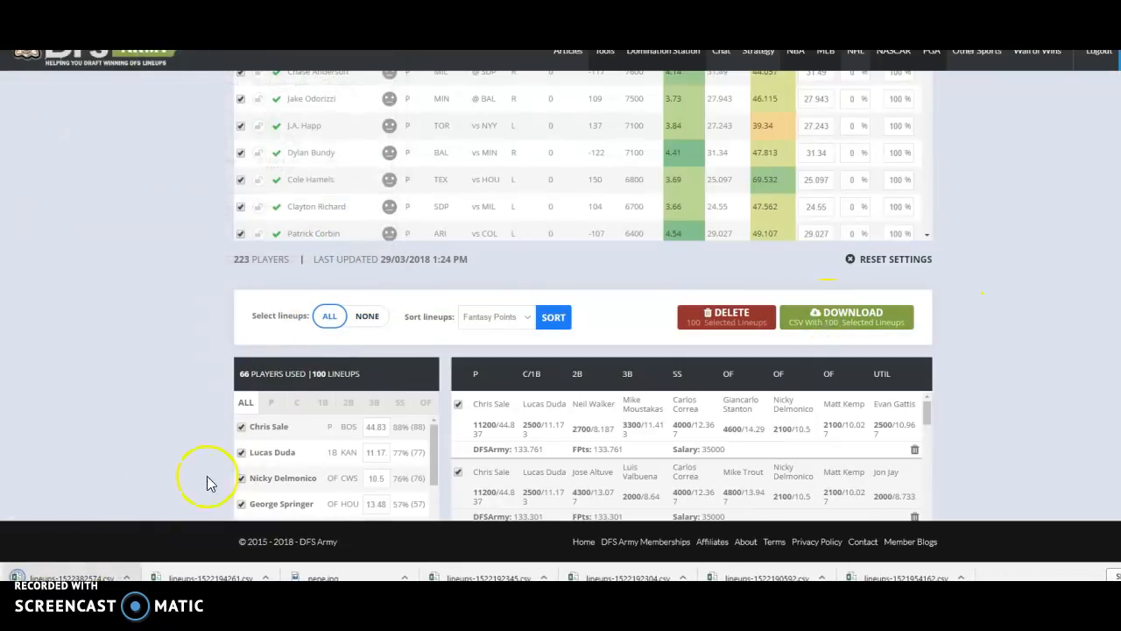
scroll(1022, 289, "up", 6)
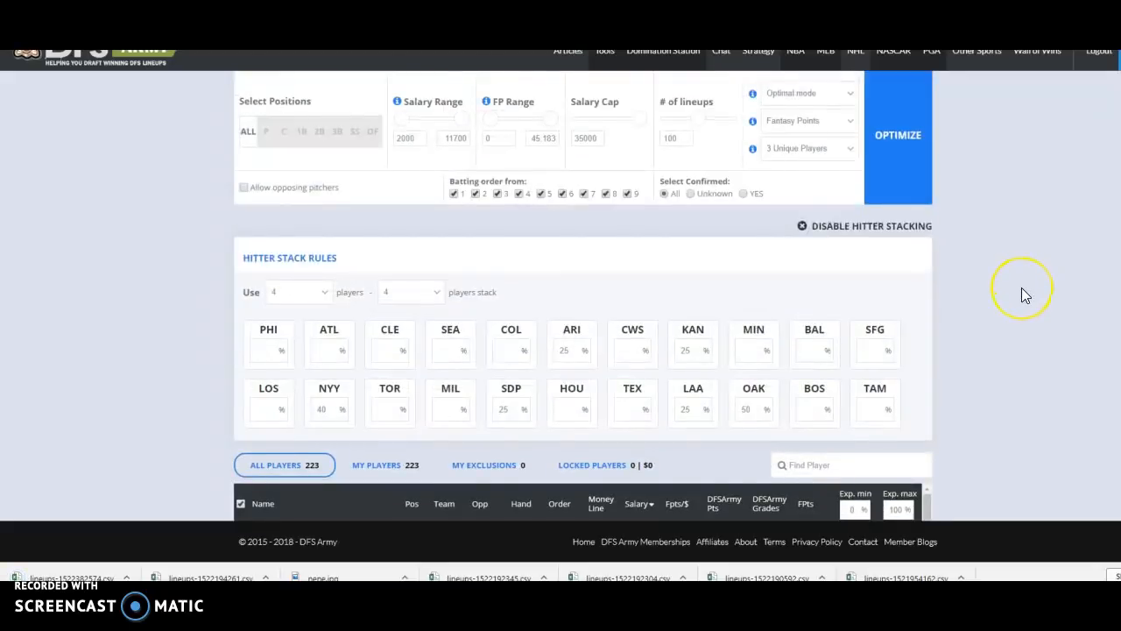
scroll(1022, 298, "down", 5)
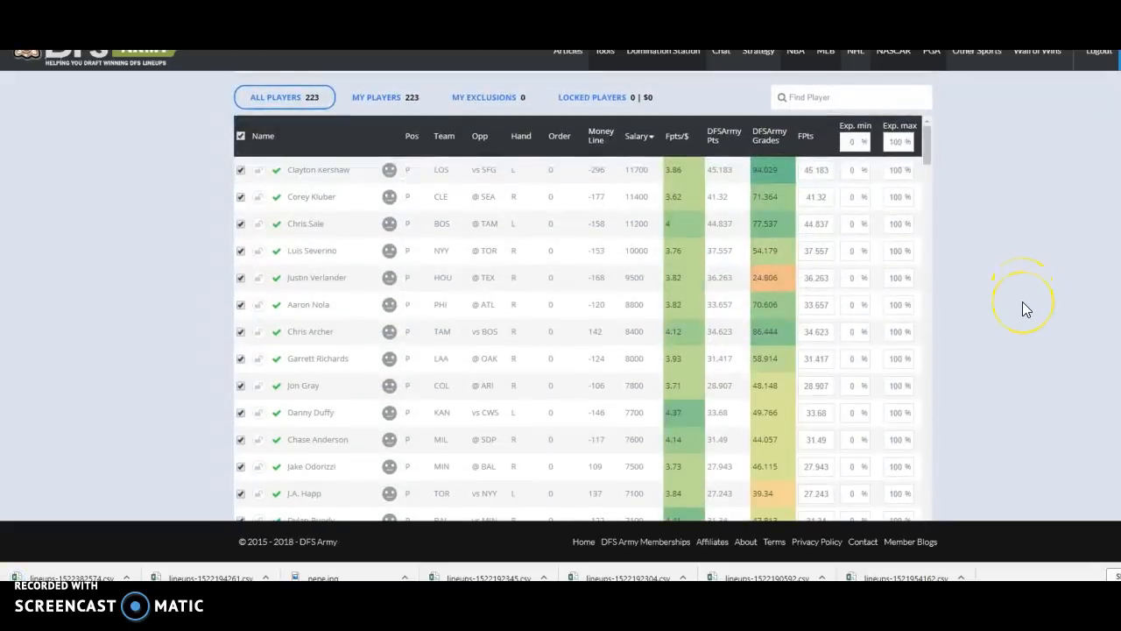